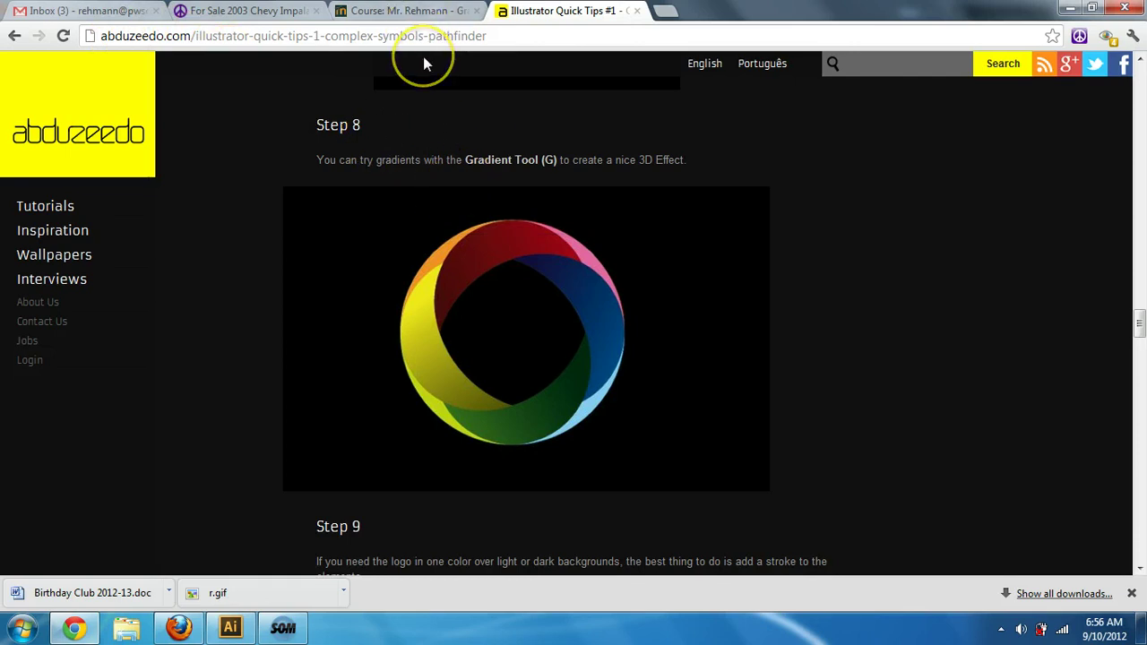
# Switch to Illustrator, view the black 1st attempt logo, then return to ring pathfinder.ai.
pyautogui.click(230, 627)
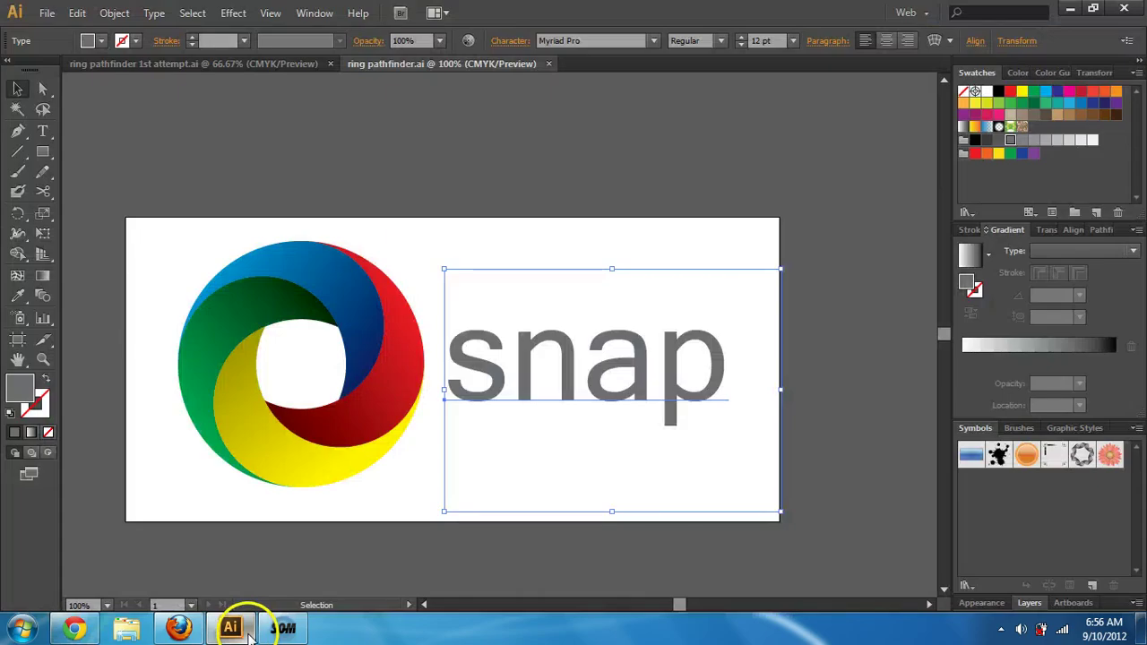
pyautogui.click(304, 65)
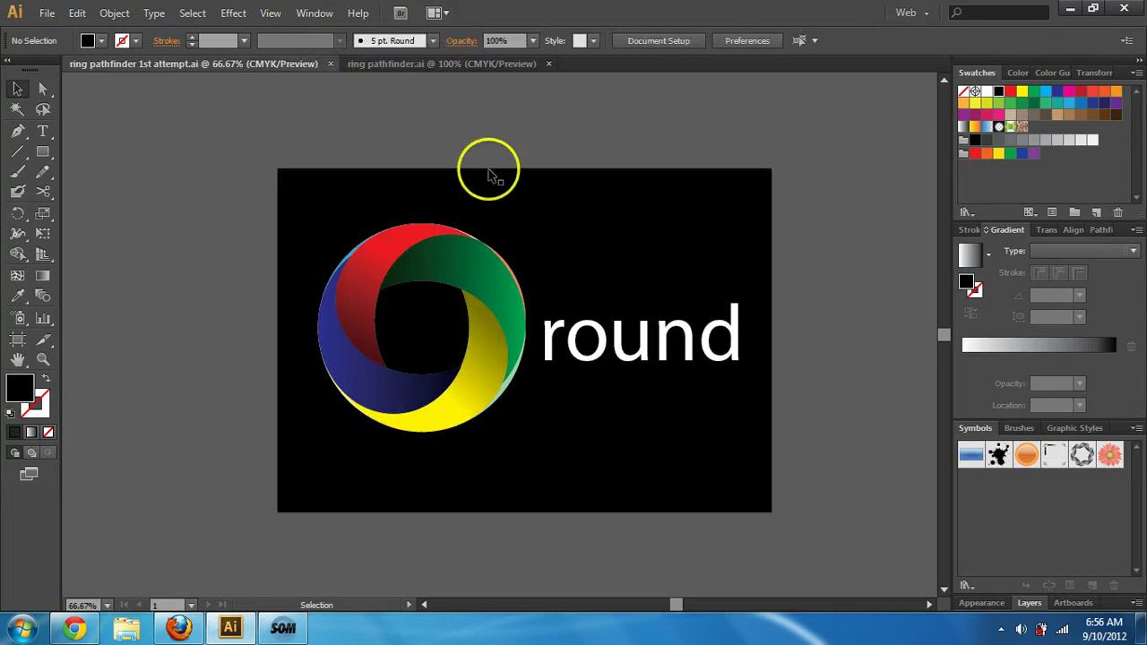
pyautogui.click(446, 63)
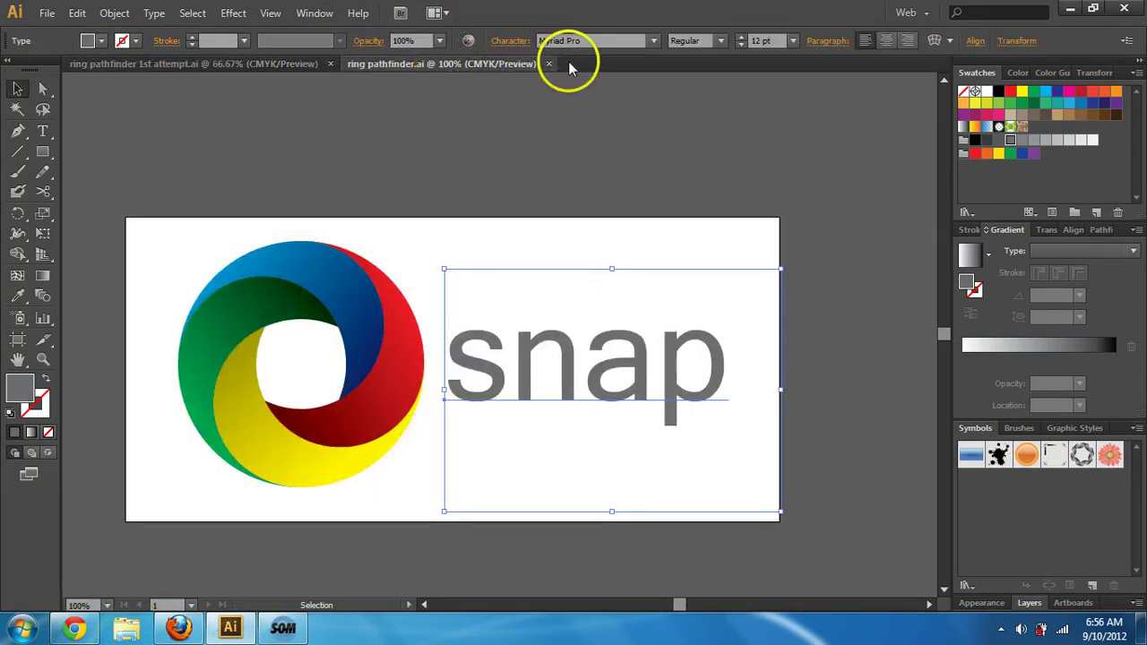
pyautogui.click(47, 14)
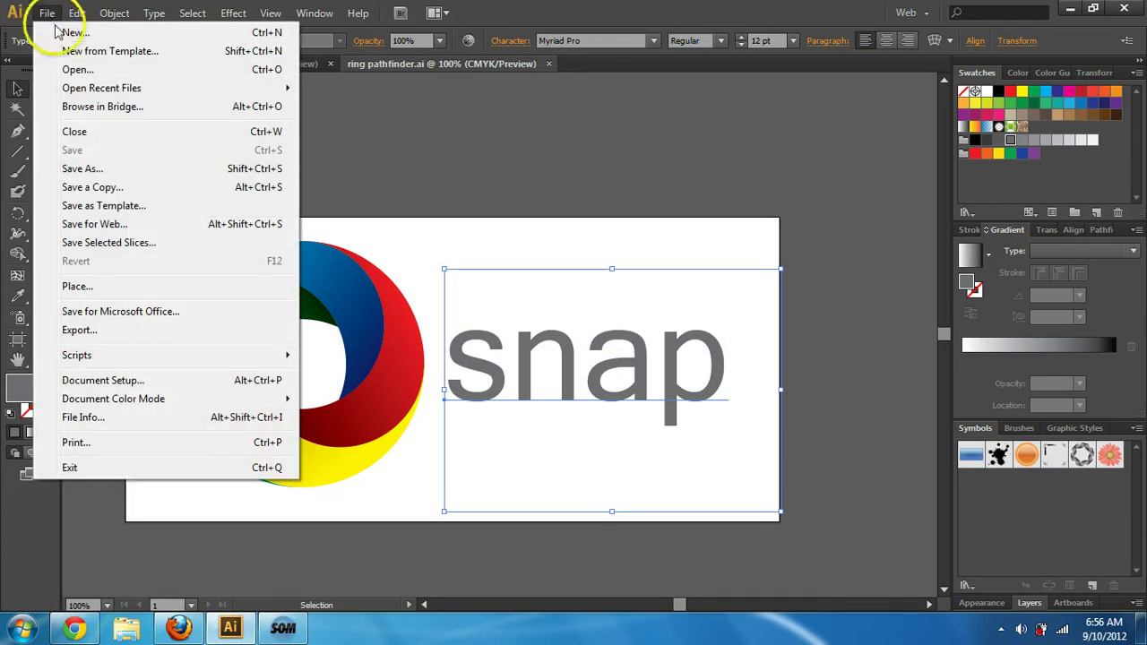
# Create a new Letter landscape RGB document (792 × 612 pt) named Untitled-6.
pyautogui.click(65, 34)
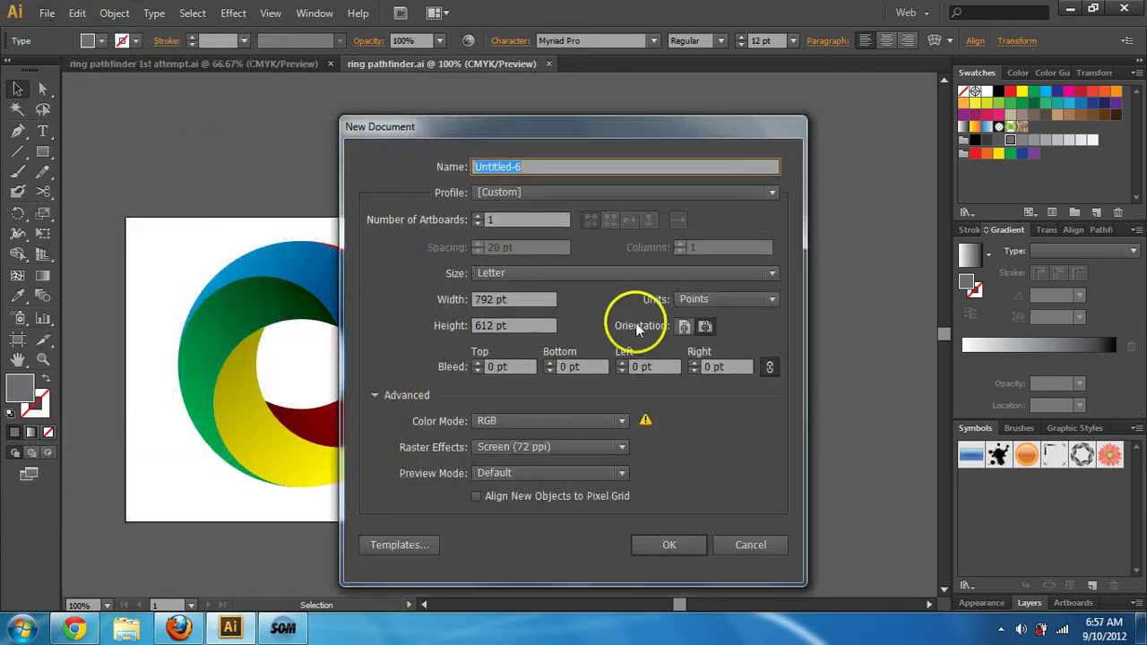
pyautogui.click(704, 327)
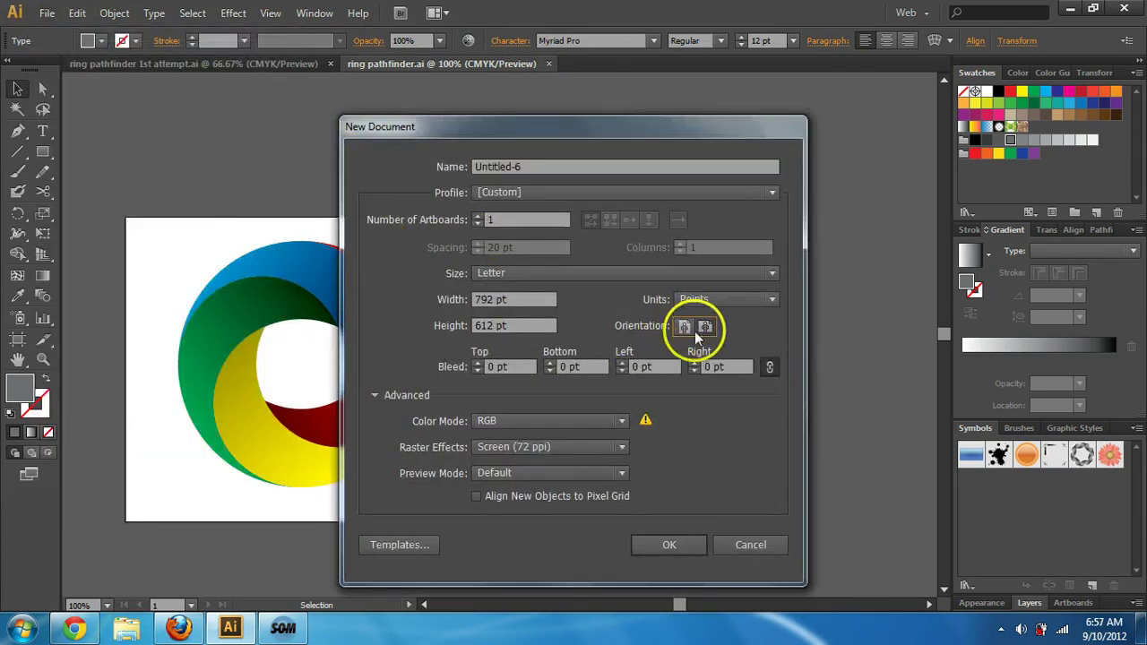
pyautogui.click(506, 422)
pyautogui.click(507, 422)
pyautogui.click(374, 395)
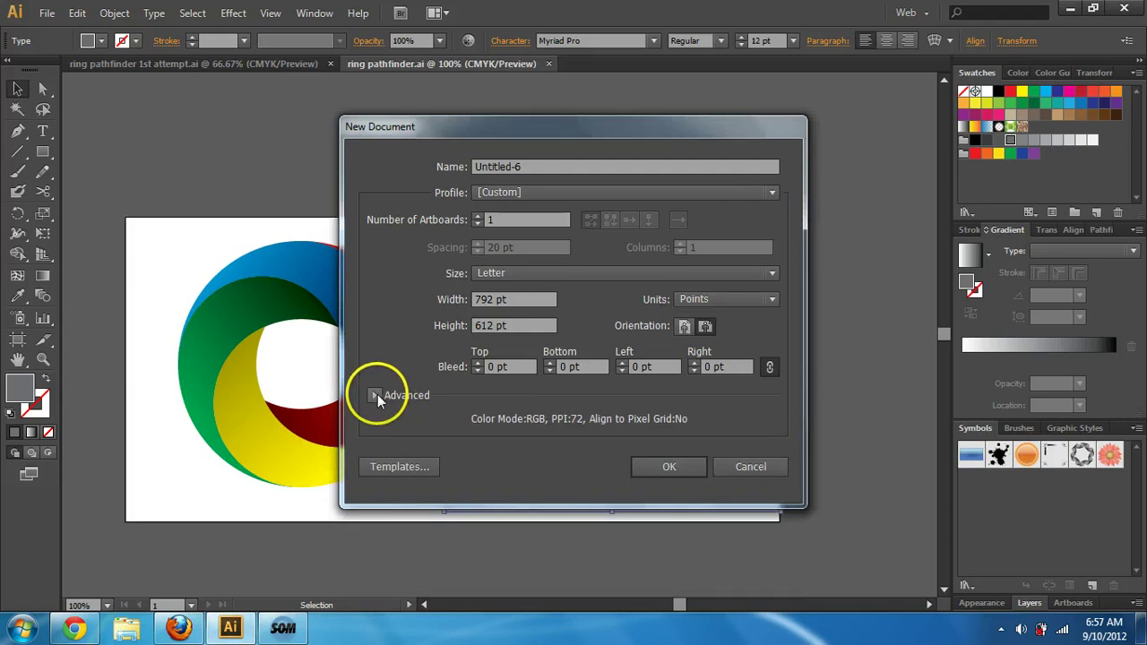
pyautogui.click(375, 395)
pyautogui.click(374, 395)
pyautogui.click(375, 395)
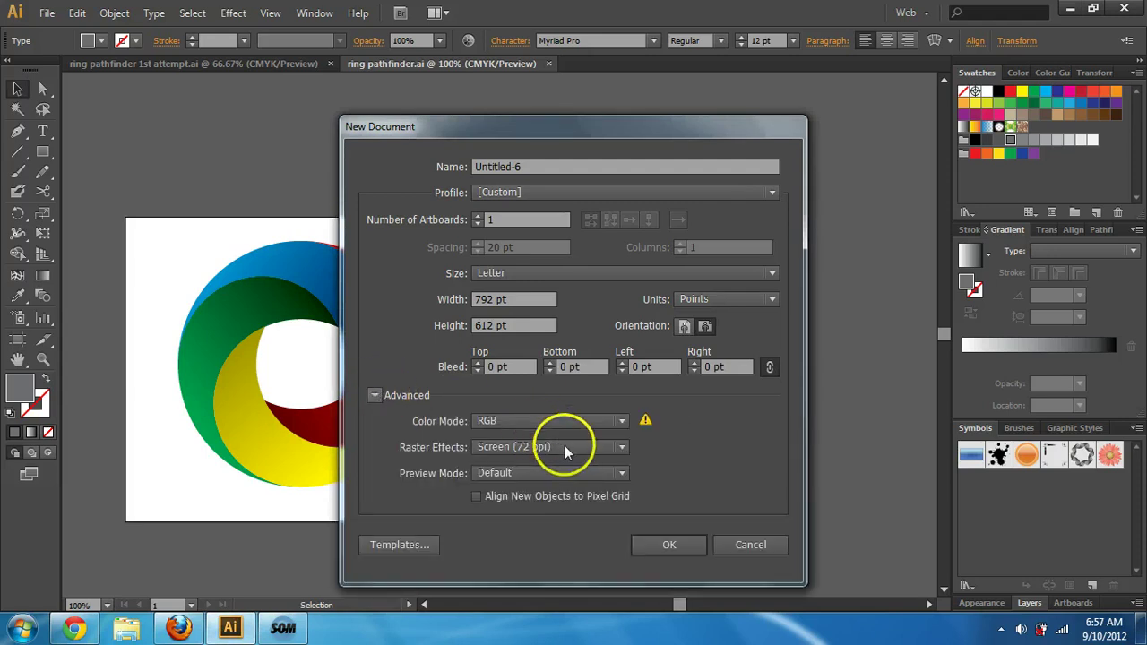
pyautogui.click(669, 544)
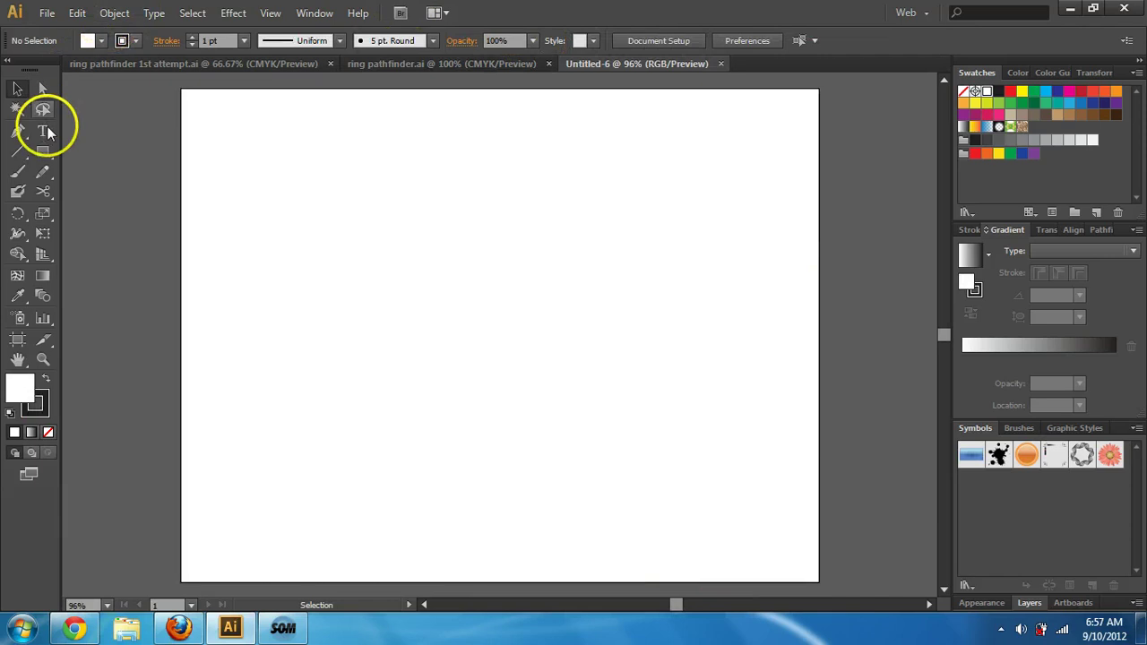
# Draw a large circle with the Ellipse Tool and move it left on the artboard.
pyautogui.click(51, 152)
pyautogui.click(52, 153)
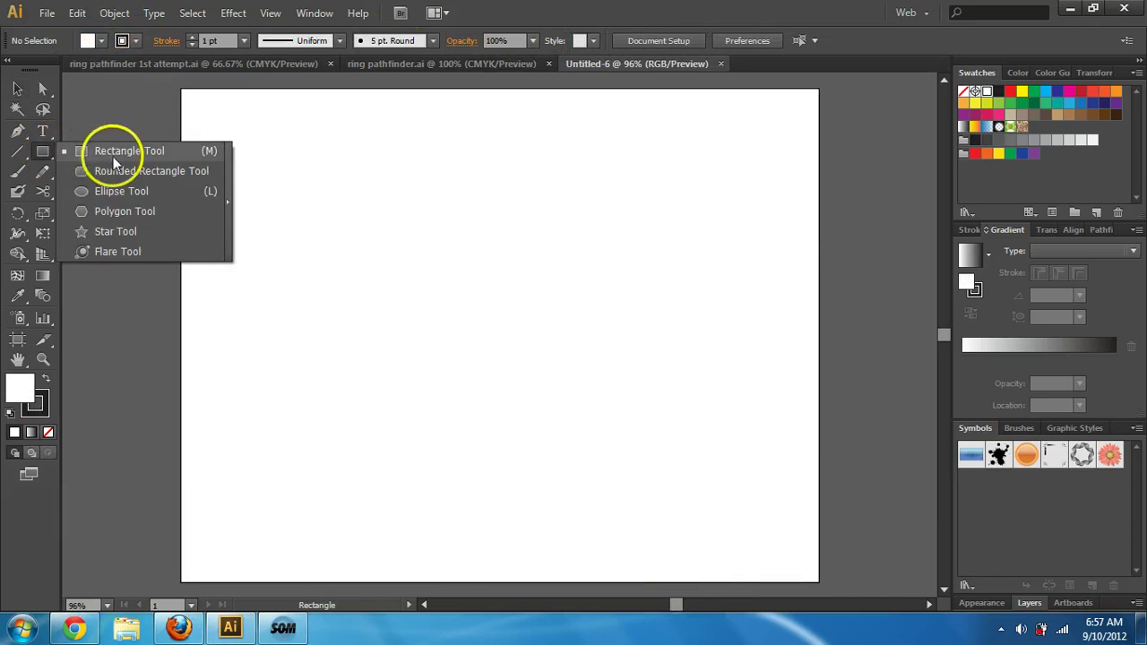
pyautogui.click(143, 190)
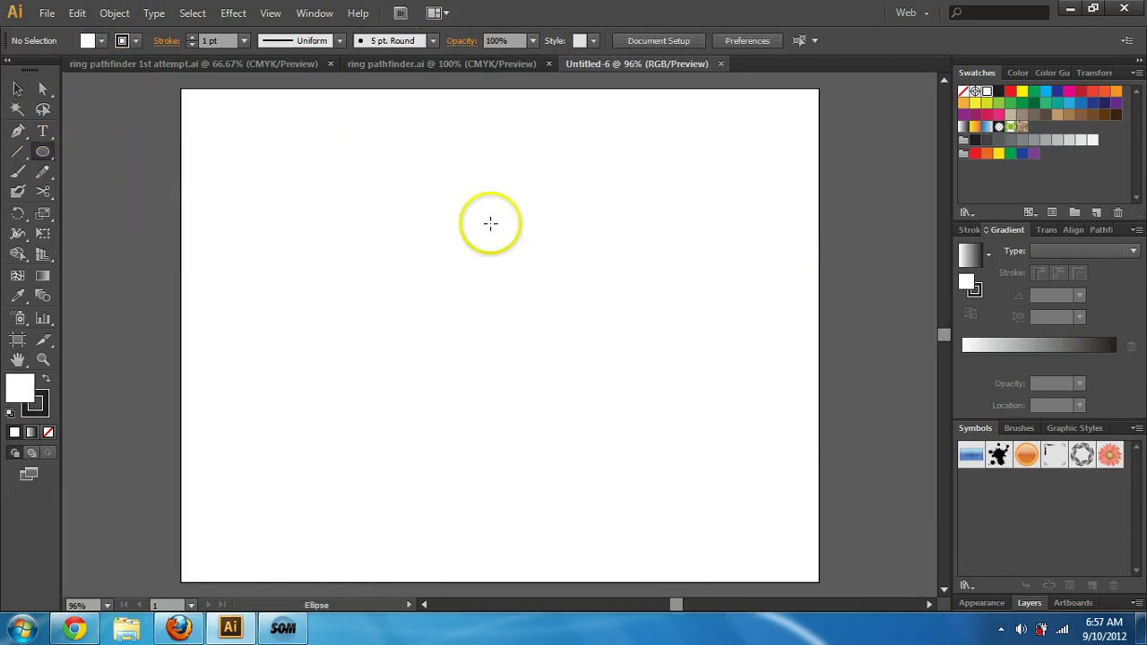
pyautogui.moveTo(462, 233); pyautogui.dragTo(667, 414)
pyautogui.click(17, 88)
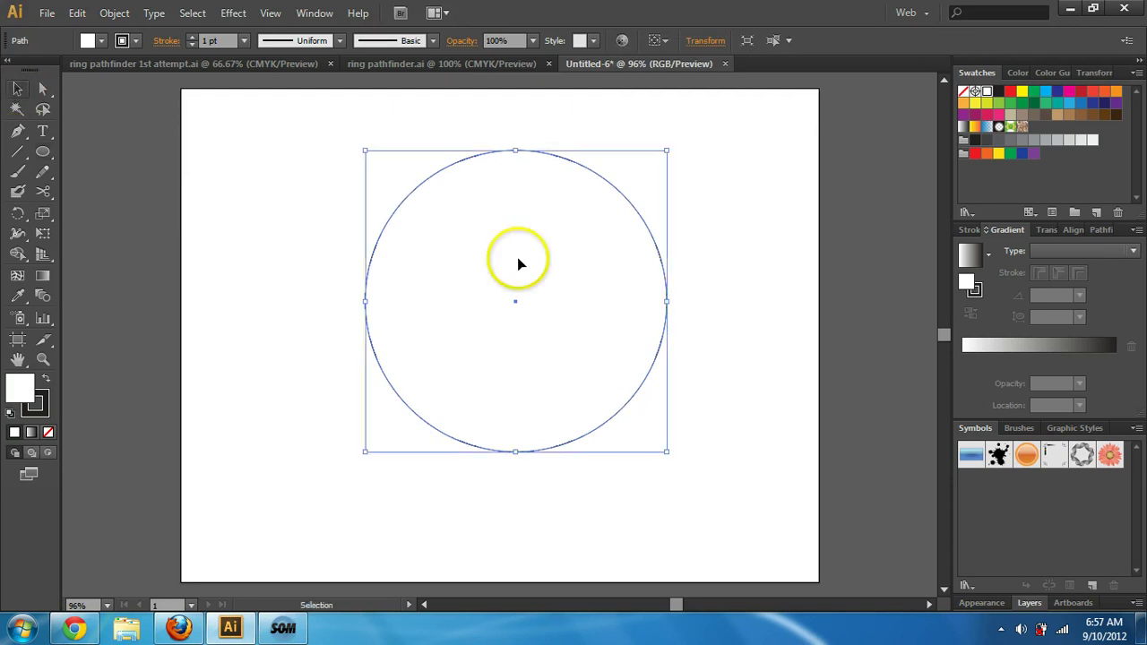
pyautogui.moveTo(501, 272); pyautogui.dragTo(411, 278)
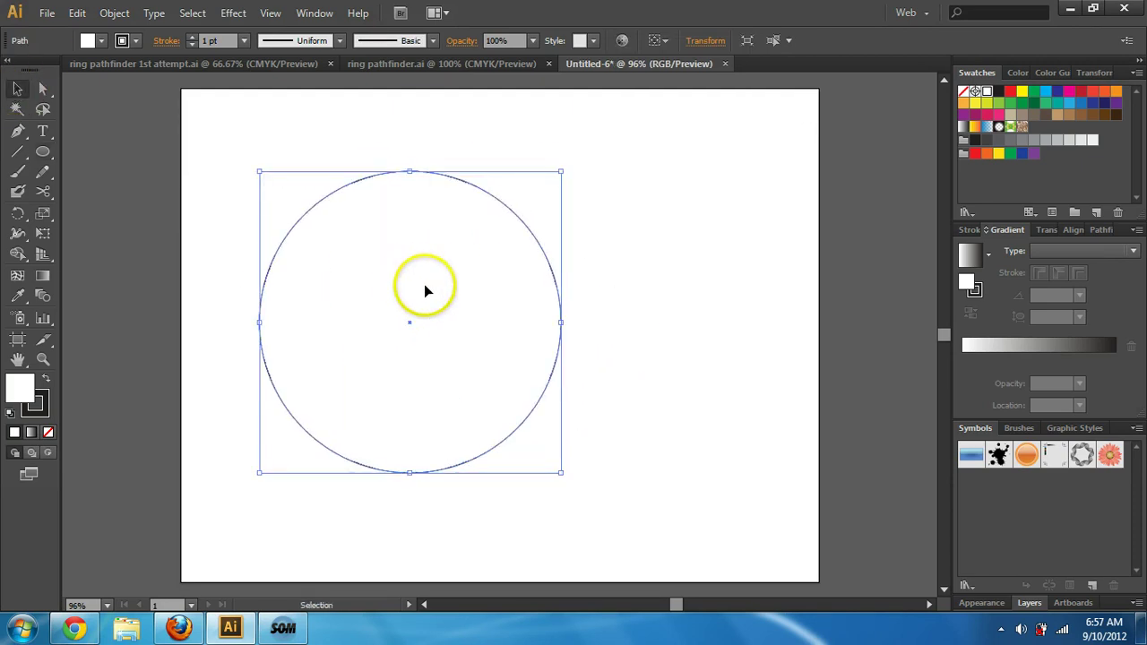
# Duplicate the circle, shrink it and narrow it into a tall ellipse inside the large one.
pyautogui.press('a')
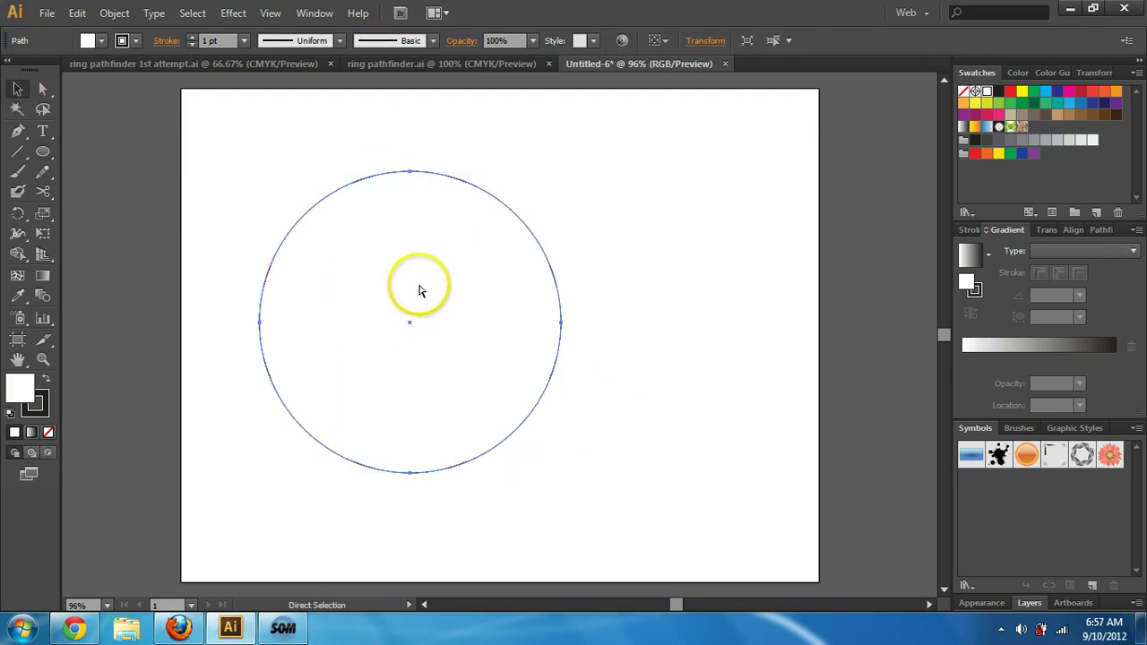
pyautogui.moveTo(419, 290); pyautogui.dragTo(550, 309)
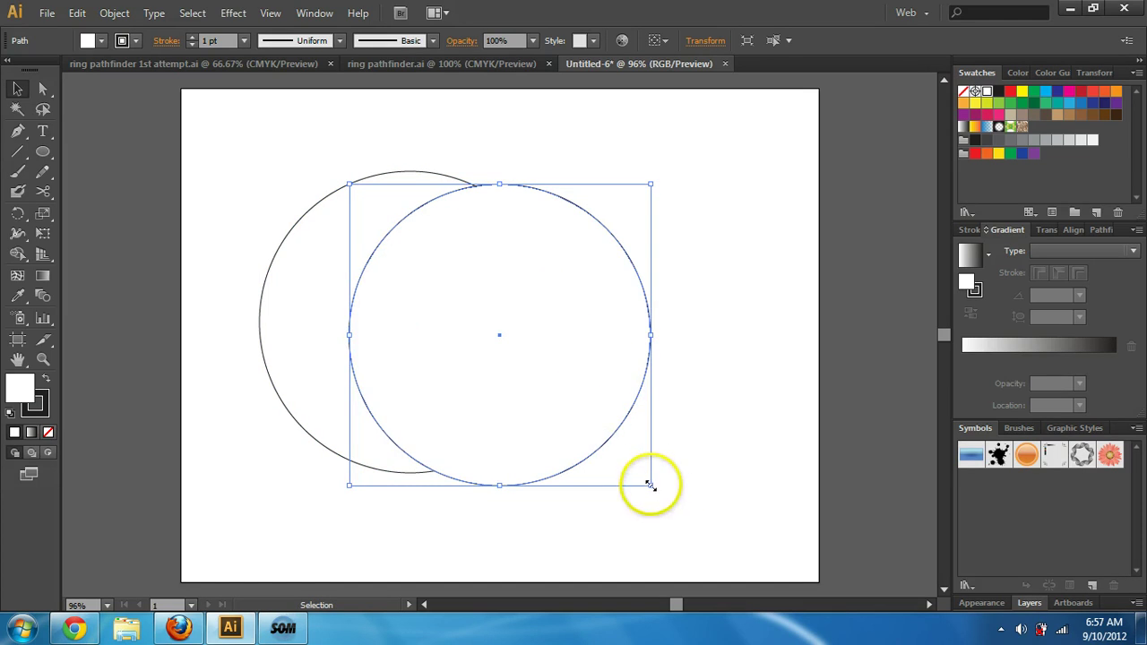
pyautogui.moveTo(650, 485); pyautogui.dragTo(554, 383)
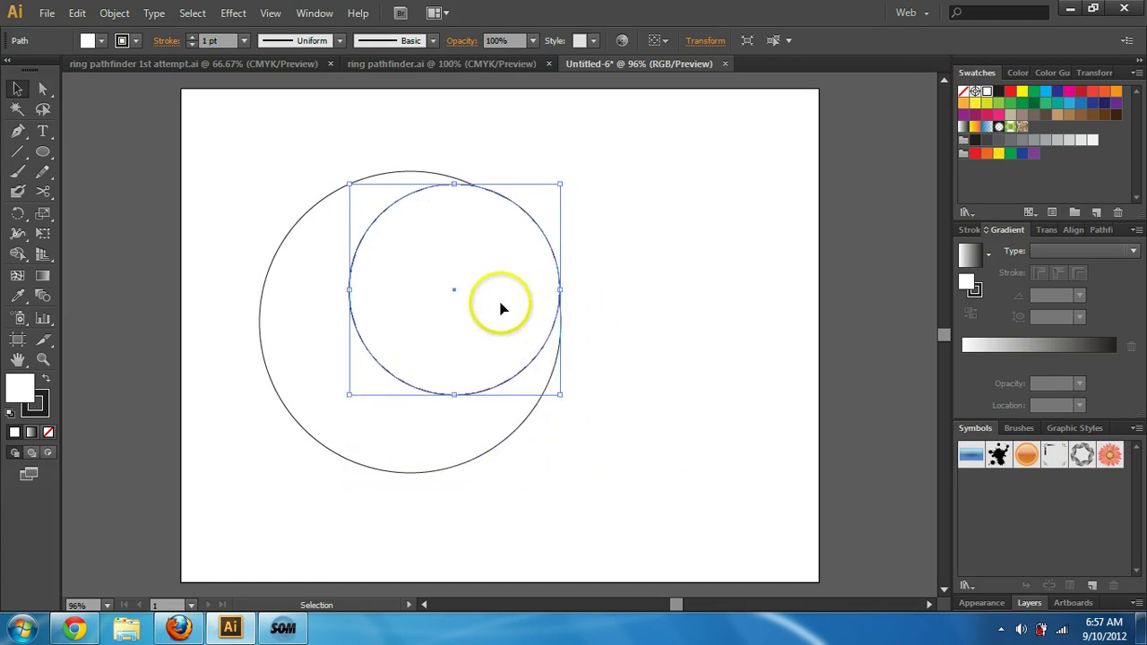
pyautogui.moveTo(502, 308); pyautogui.dragTo(490, 329)
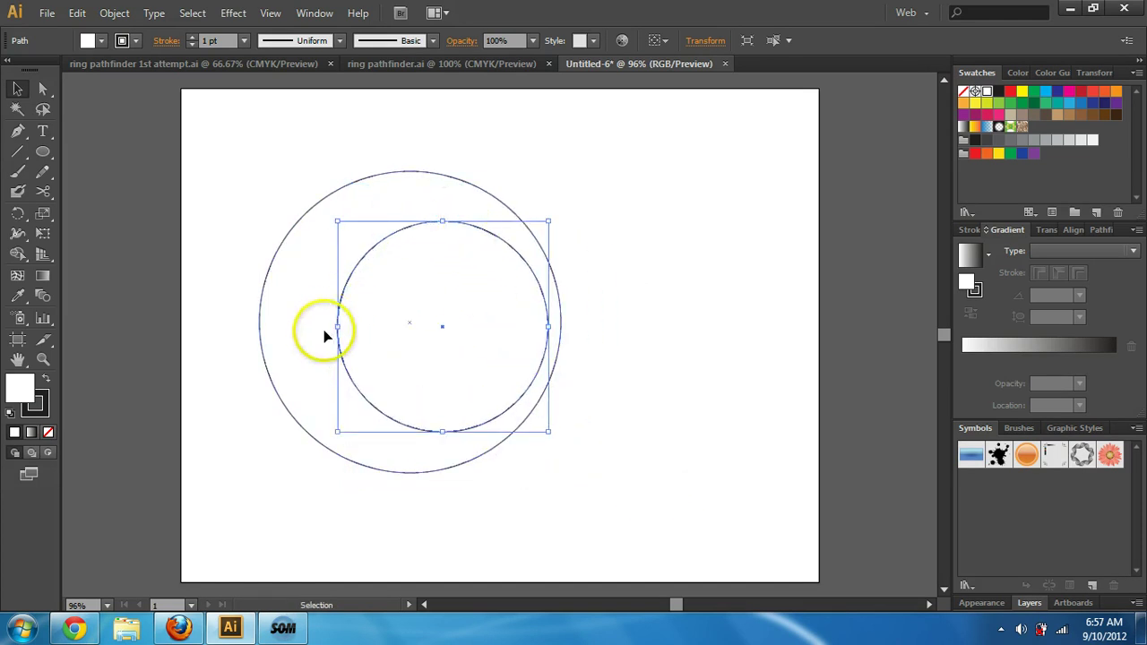
pyautogui.moveTo(337, 326); pyautogui.dragTo(397, 324)
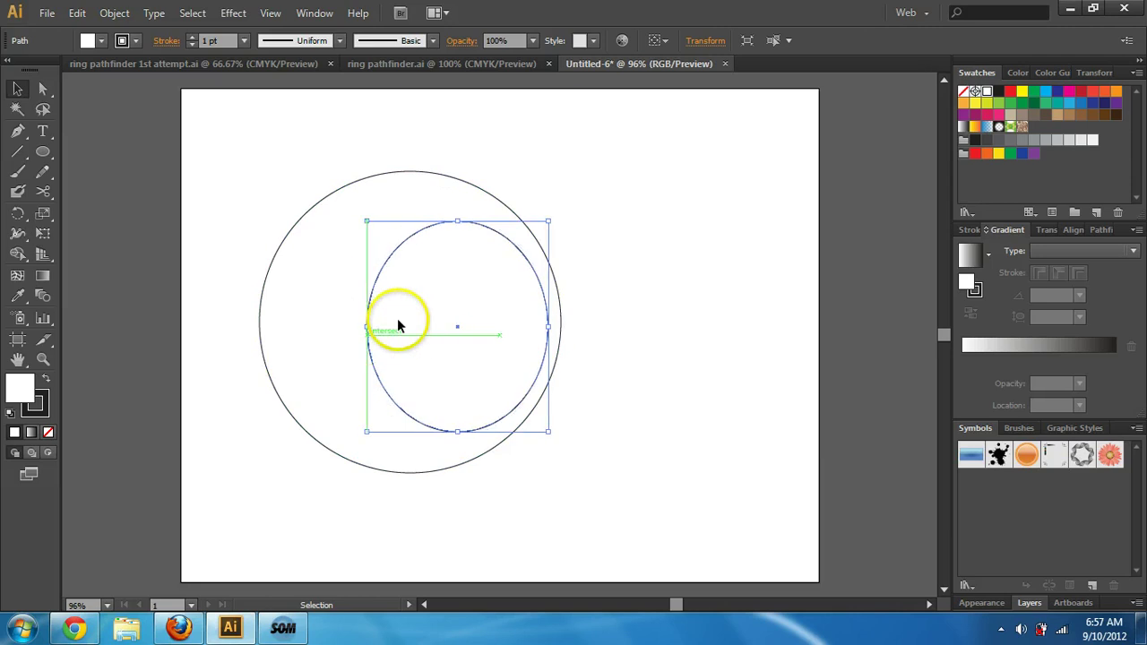
pyautogui.click(647, 285)
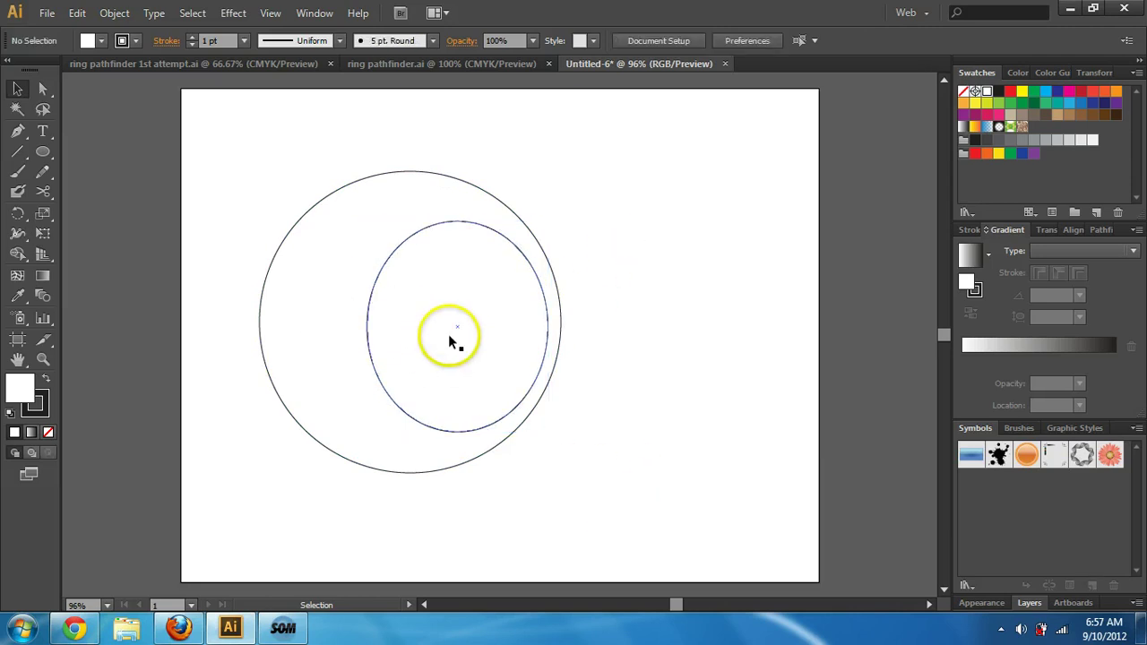
# Copy and paste further copies of the inner ellipse, moving one to the lower left.
pyautogui.click(434, 291)
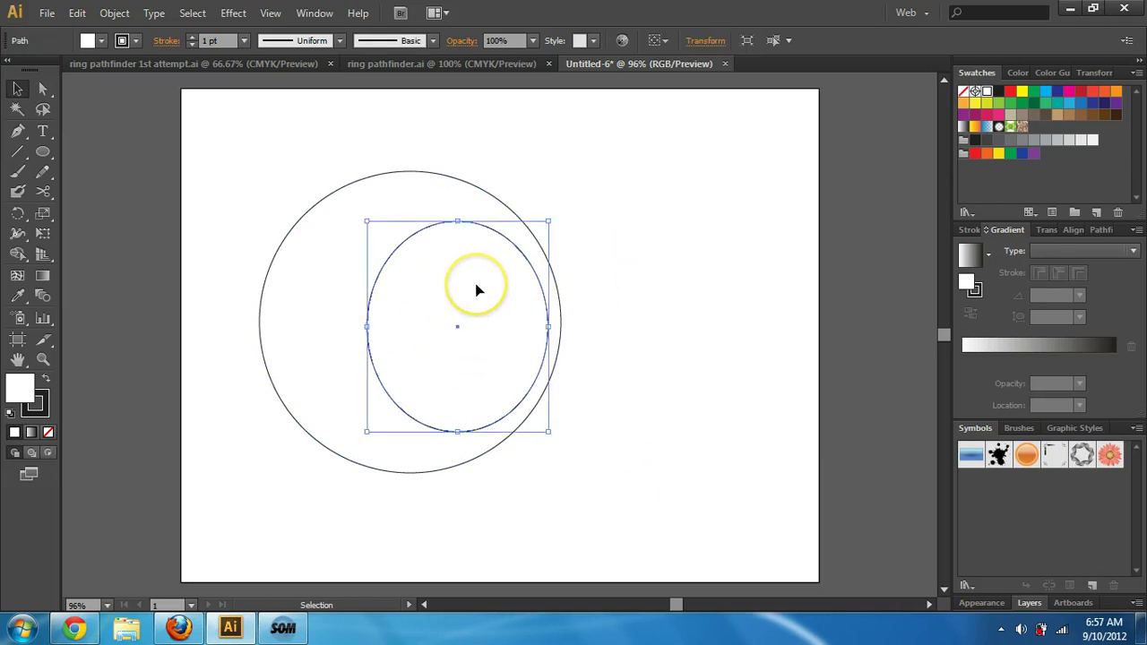
pyautogui.press('a')
pyautogui.hotkey('ctrl', 'v')
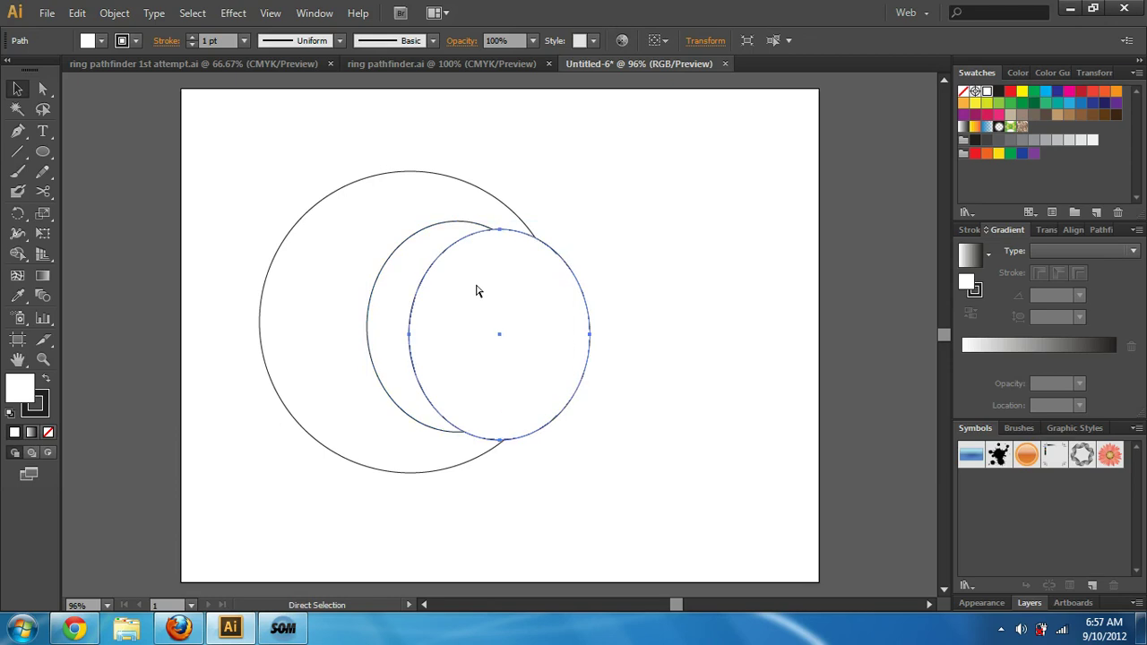
pyautogui.press('v')
pyautogui.moveTo(493, 284); pyautogui.dragTo(385, 352)
pyautogui.click(687, 296)
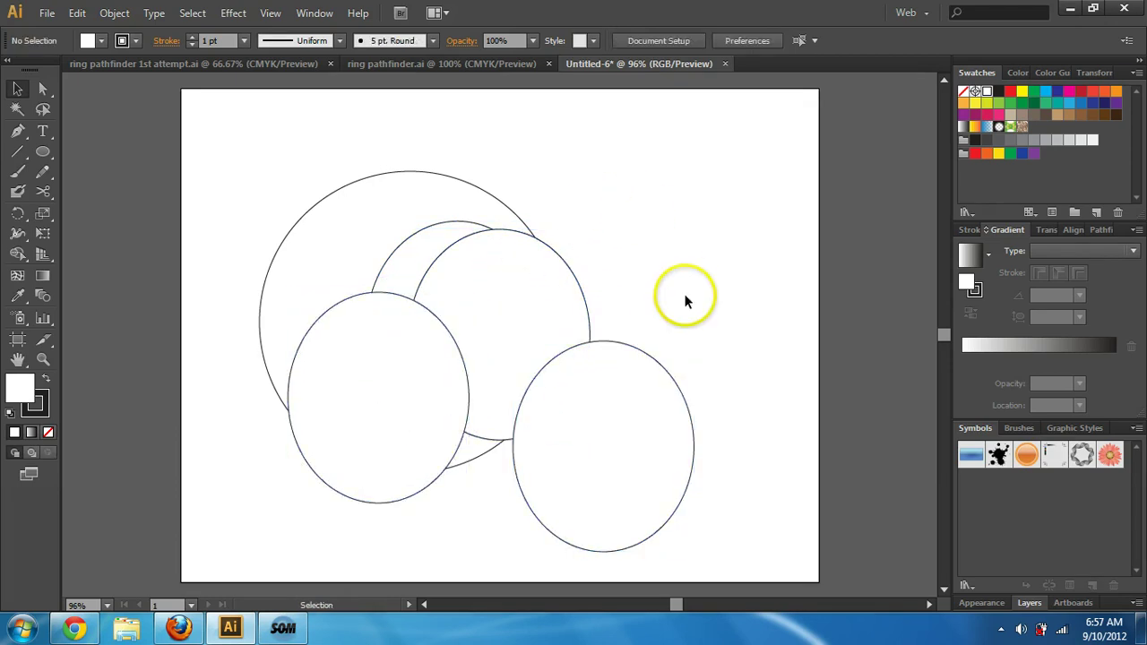
# Select all shapes and align them by horizontal and vertical centre into concentric ellipses.
pyautogui.moveTo(690, 163); pyautogui.dragTo(219, 472)
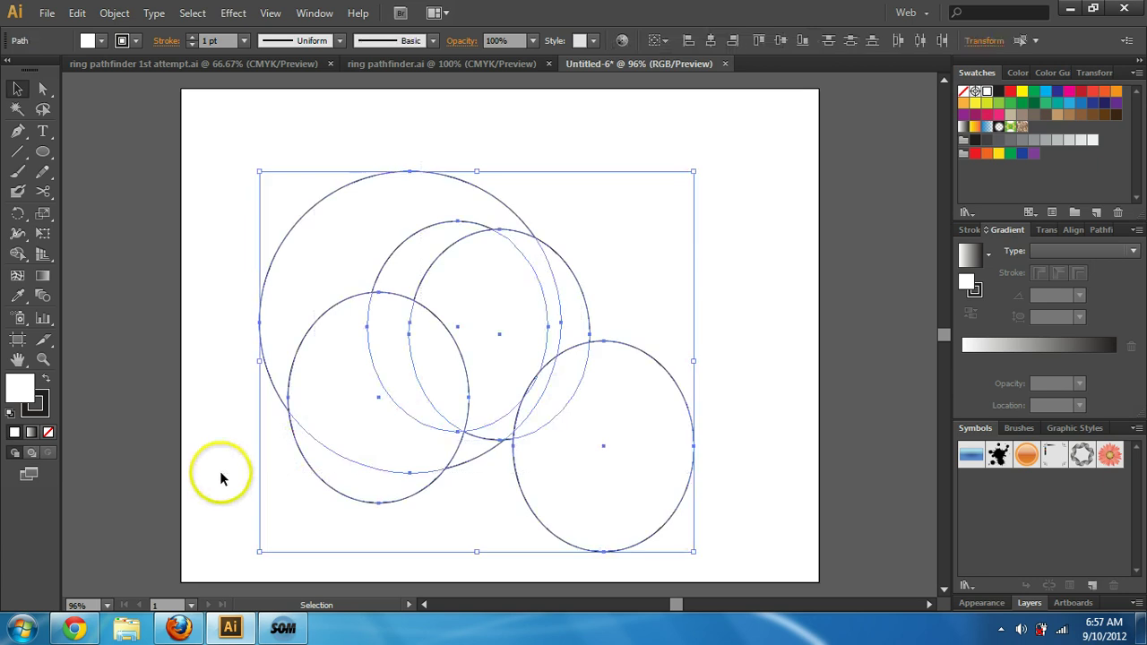
pyautogui.click(1069, 232)
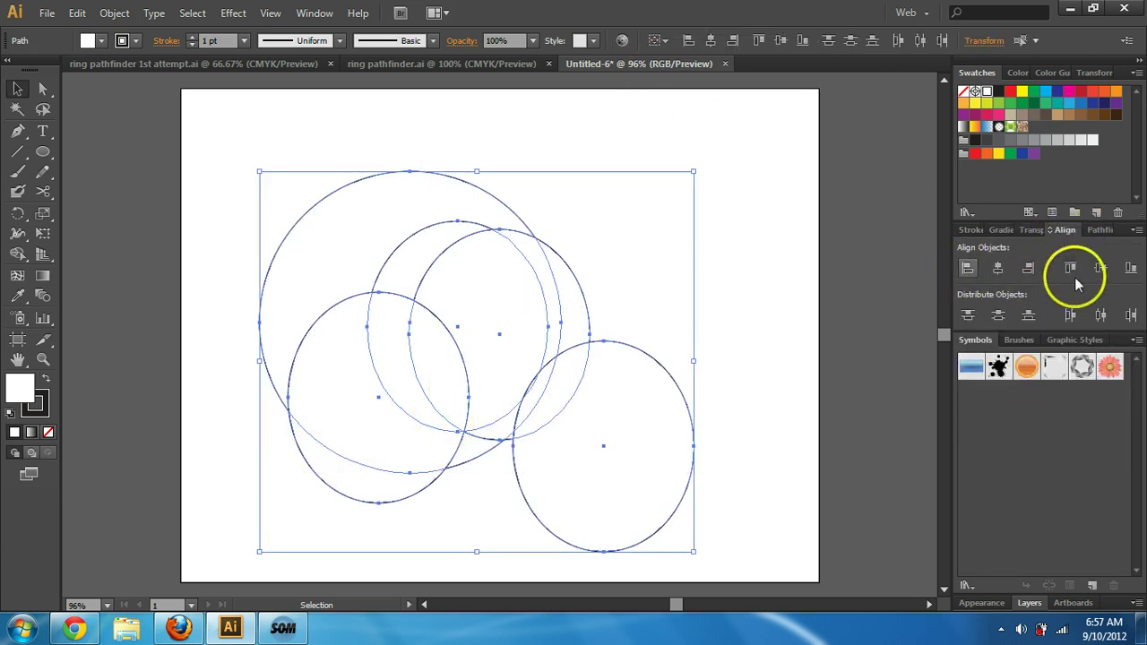
pyautogui.click(712, 42)
pyautogui.moveTo(712, 42); pyautogui.dragTo(776, 39)
pyautogui.click(776, 41)
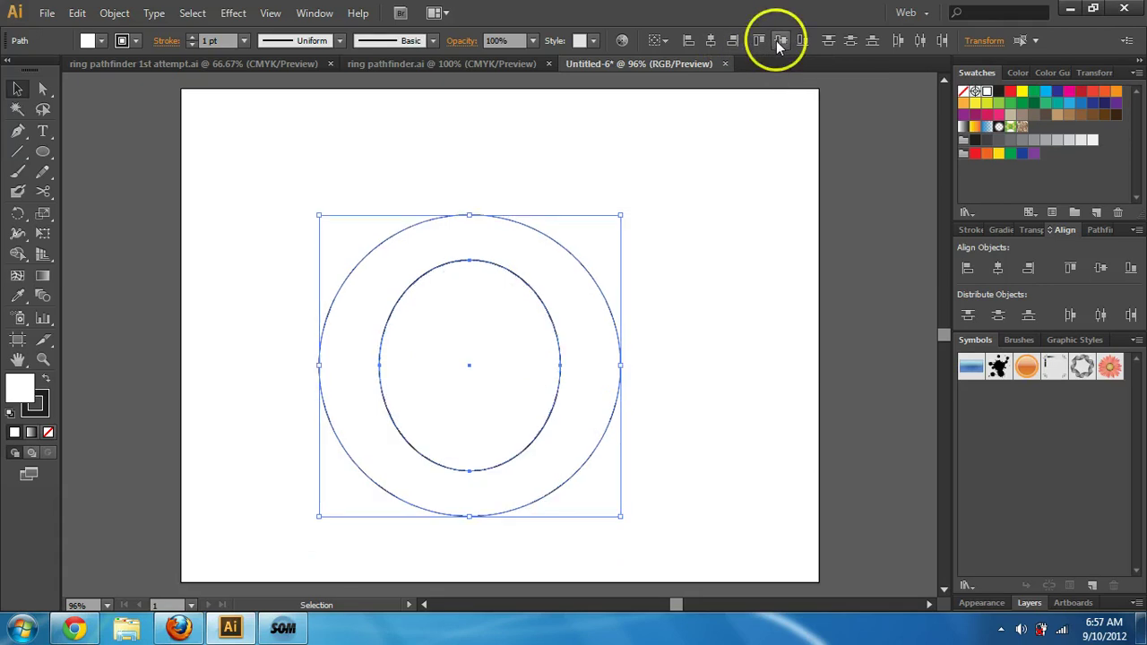
pyautogui.click(606, 389)
# Spread the inner ellipses to the right, left and top inside the large circle.
pyautogui.click(457, 359)
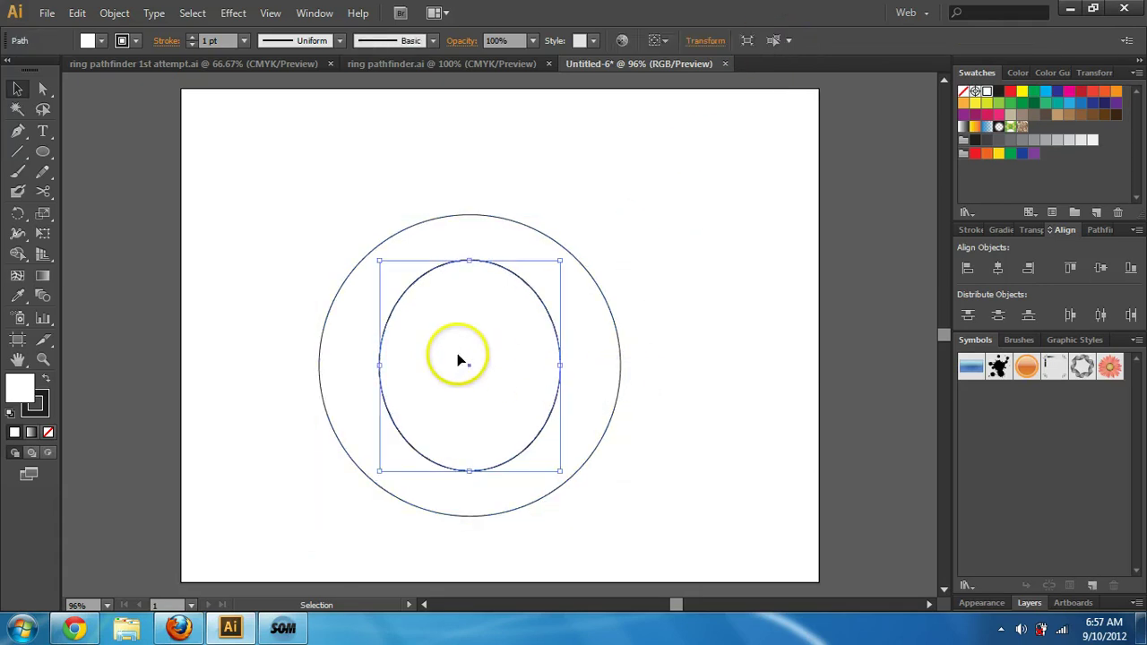
pyautogui.moveTo(499, 350); pyautogui.dragTo(555, 353)
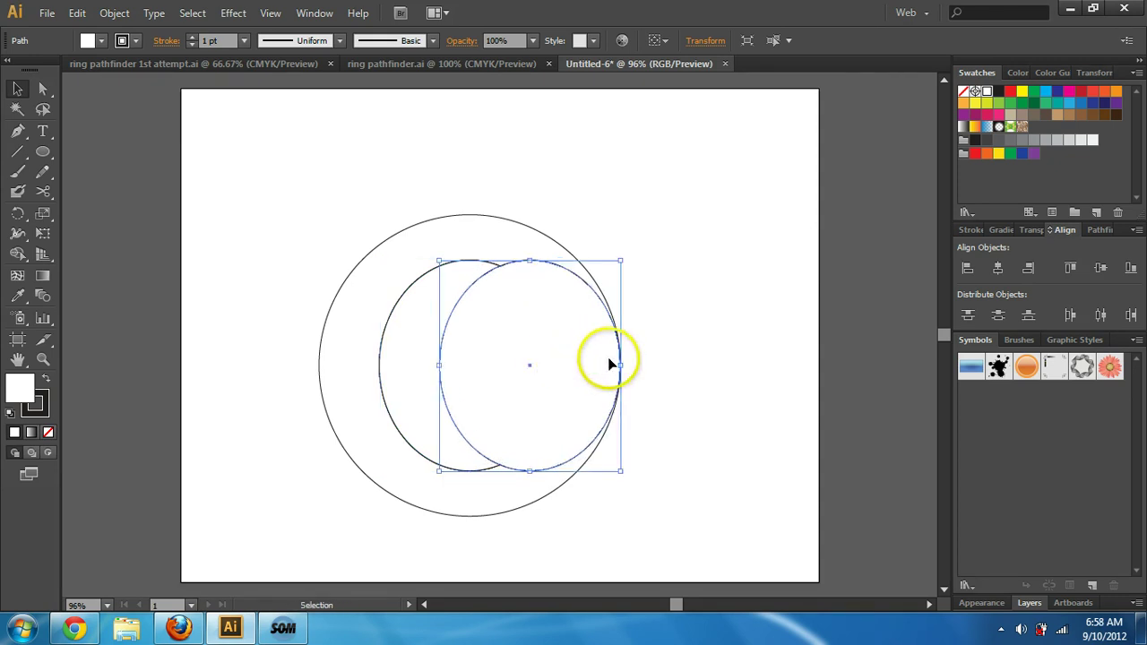
pyautogui.click(410, 363)
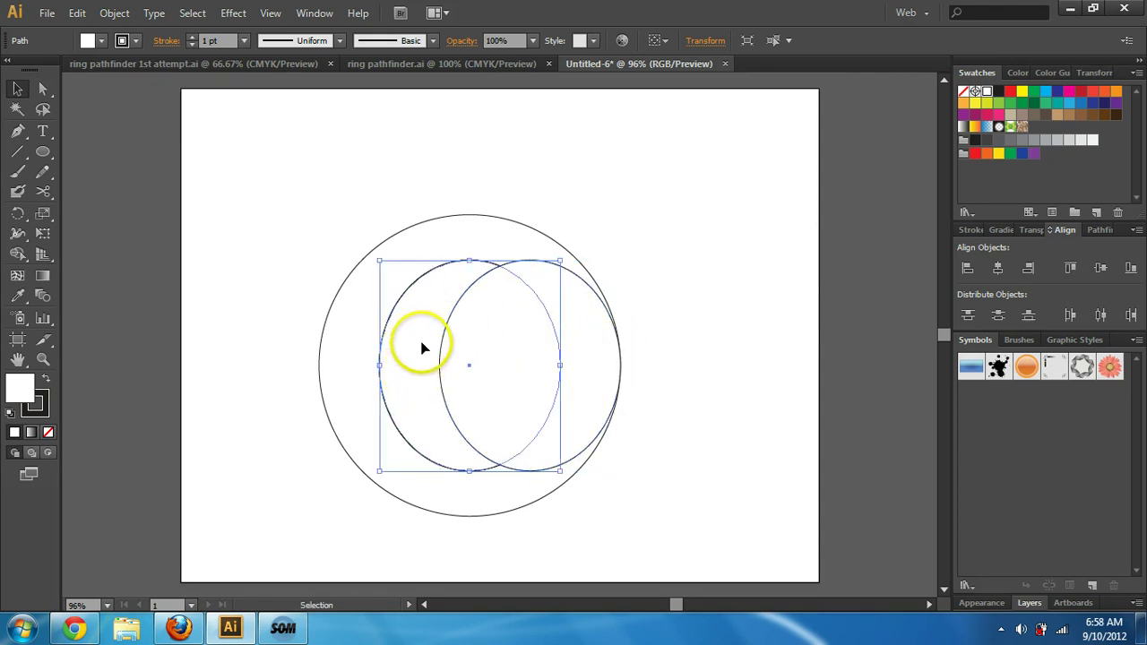
pyautogui.moveTo(417, 347); pyautogui.dragTo(358, 348)
pyautogui.moveTo(425, 304); pyautogui.dragTo(464, 250)
# Move the centre ellipse to the bottom and rotate it 90° to lie sideways along the rim.
pyautogui.click(469, 464)
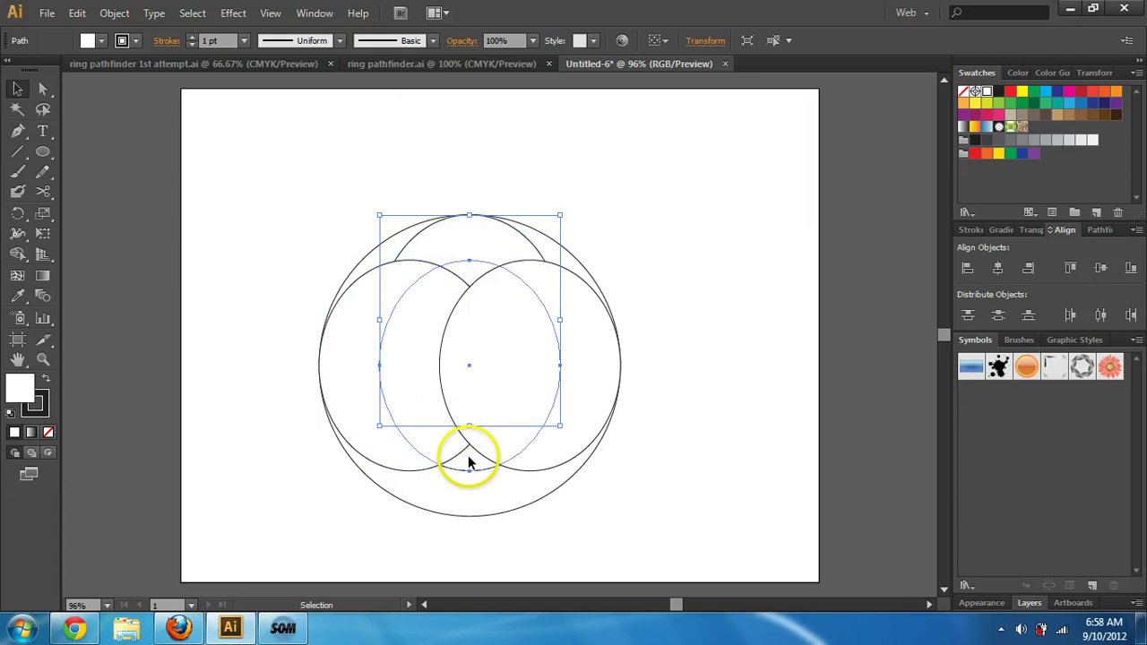
pyautogui.moveTo(475, 469); pyautogui.dragTo(473, 505)
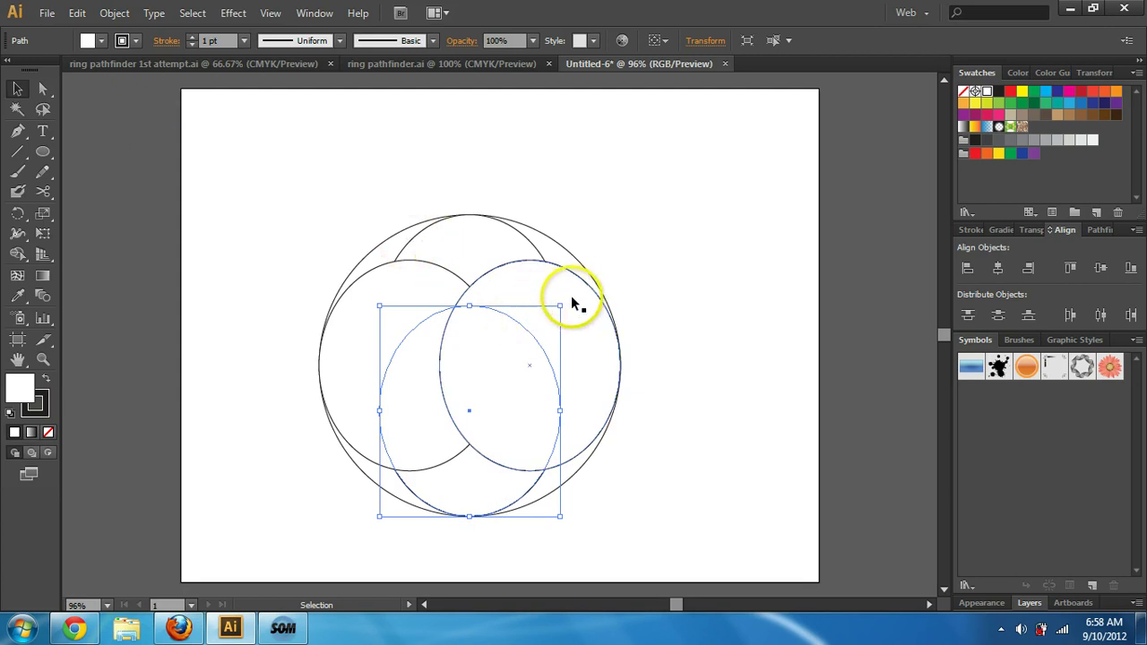
pyautogui.moveTo(568, 298); pyautogui.dragTo(563, 504)
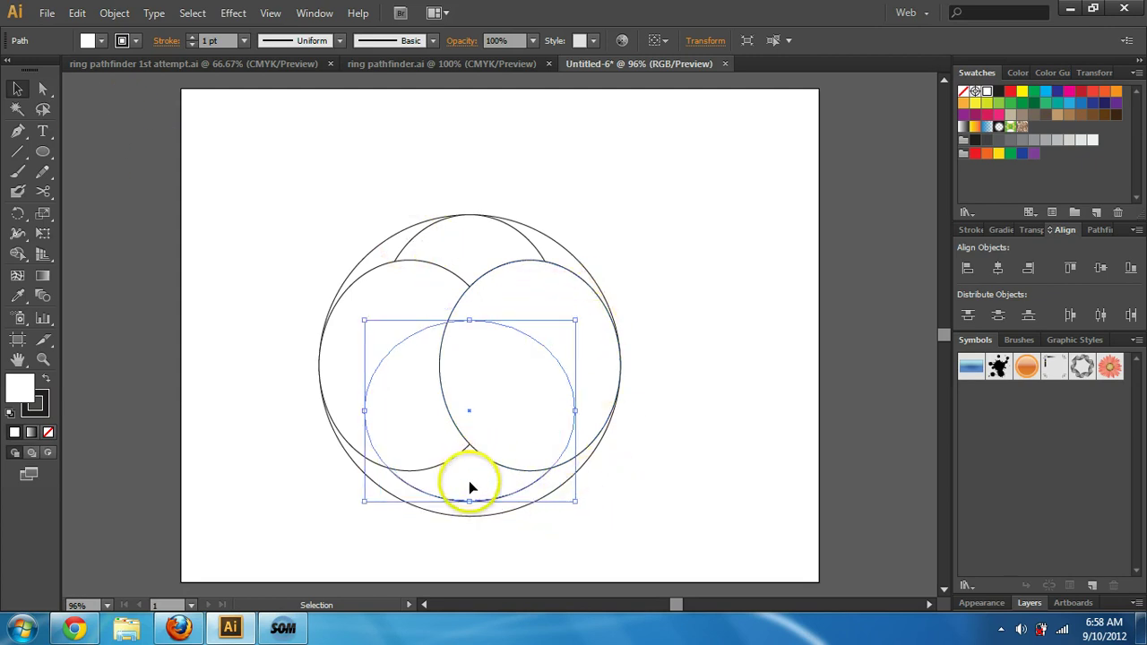
pyautogui.moveTo(470, 486); pyautogui.dragTo(471, 500)
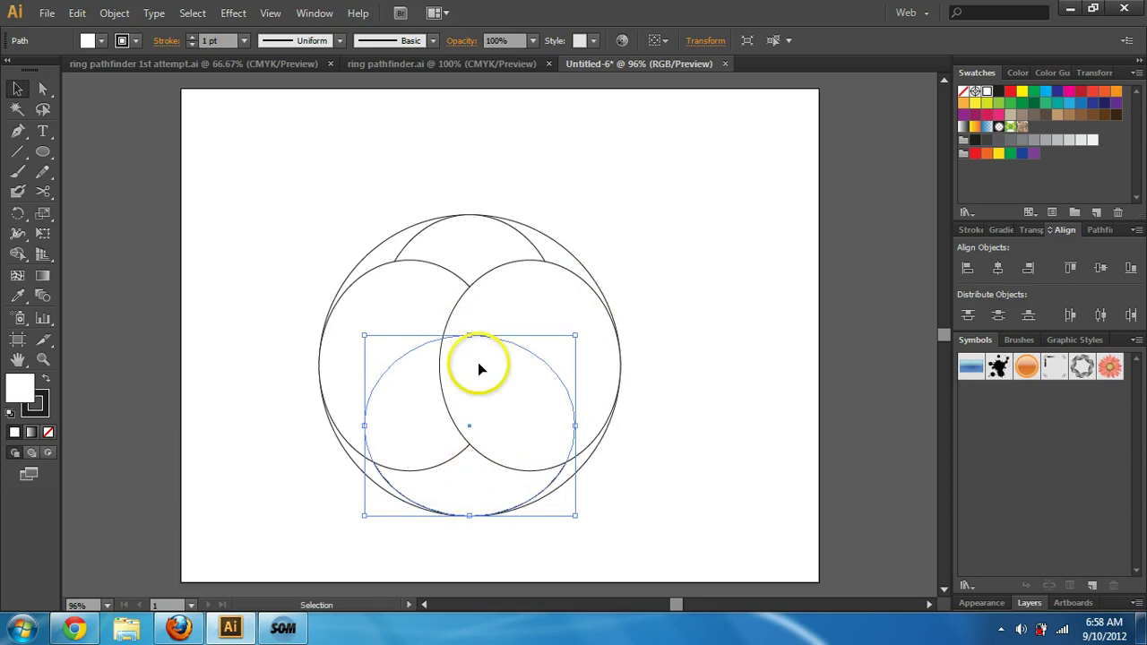
# Rotate the upper ellipse 90° sideways and push it up against the top of the circle.
pyautogui.click(478, 248)
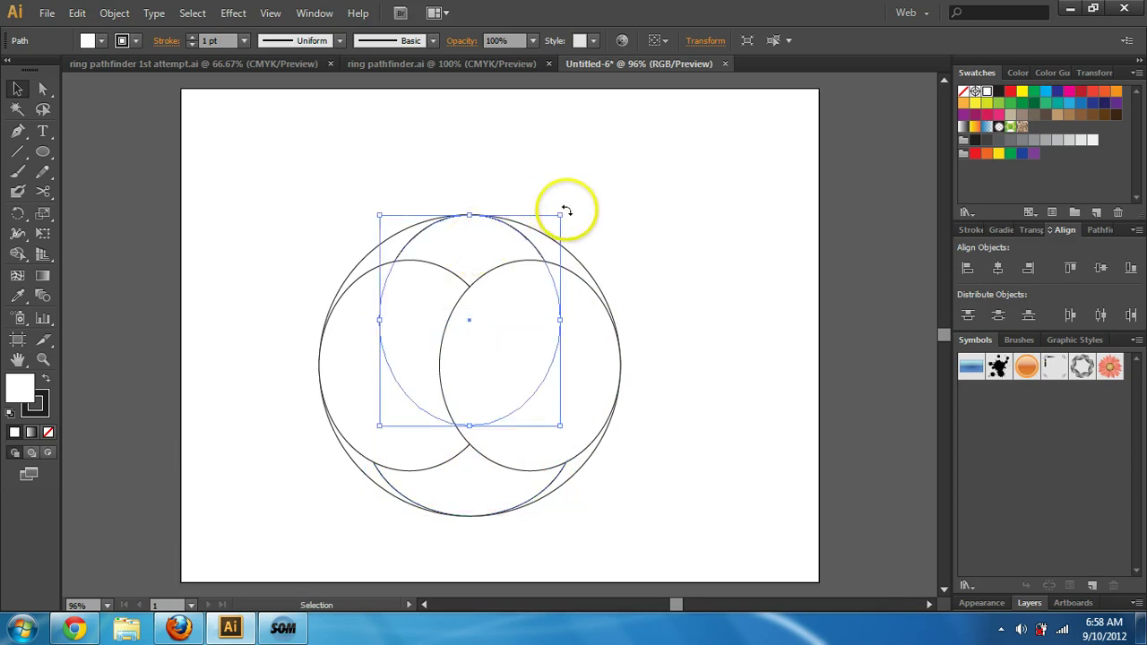
pyautogui.moveTo(566, 210); pyautogui.dragTo(633, 403)
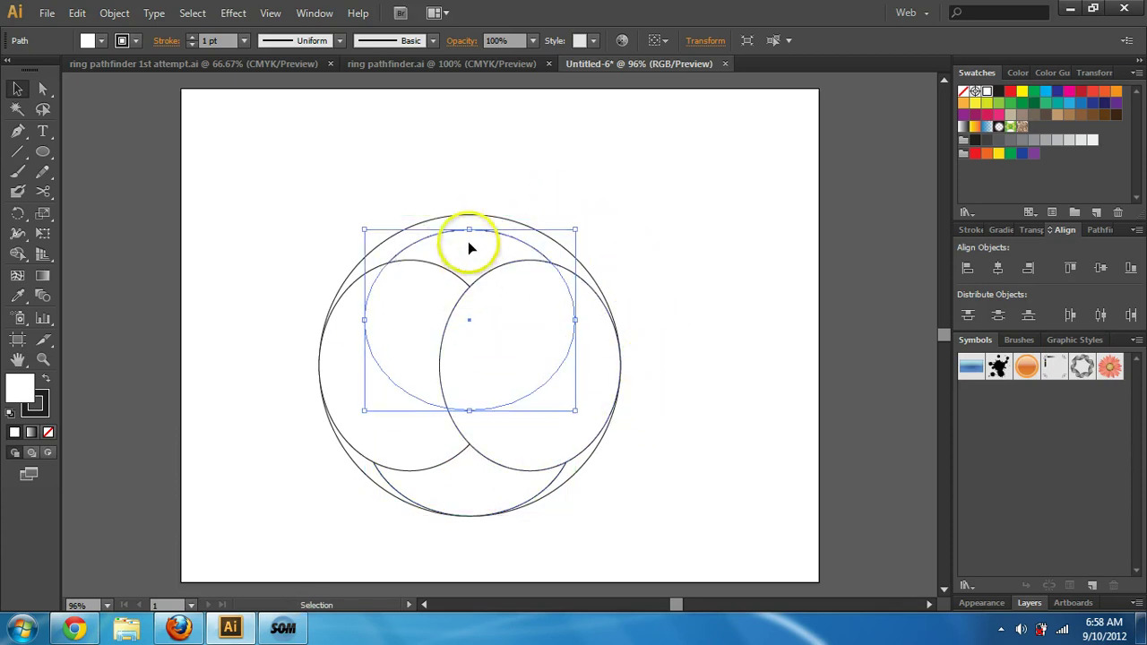
pyautogui.moveTo(468, 241); pyautogui.dragTo(471, 224)
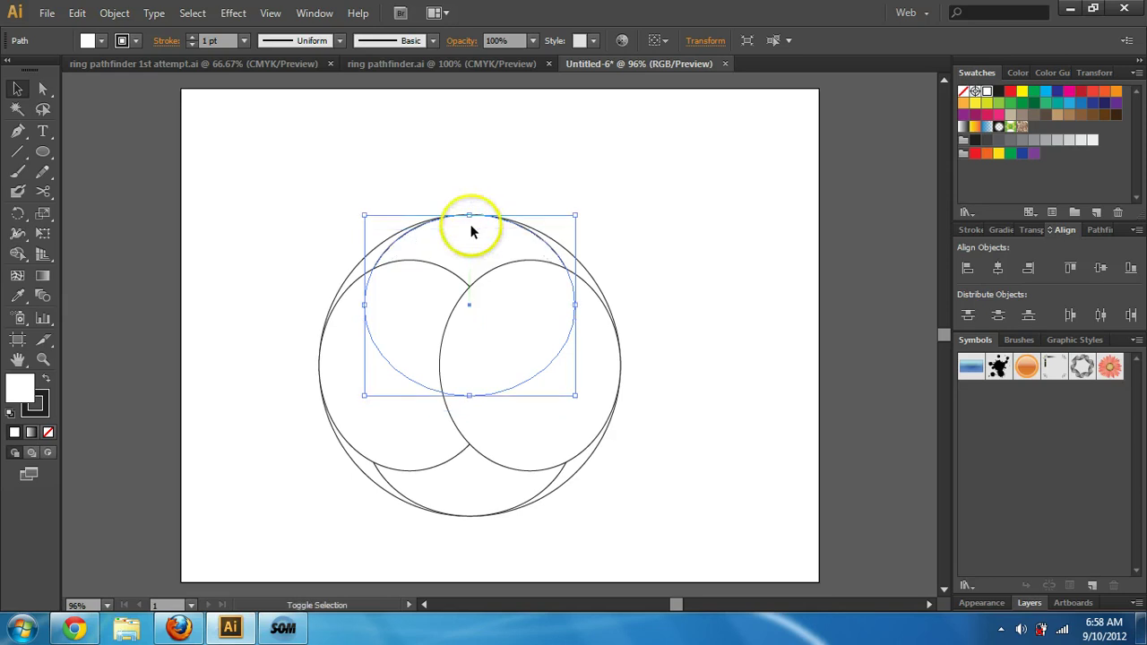
pyautogui.click(696, 522)
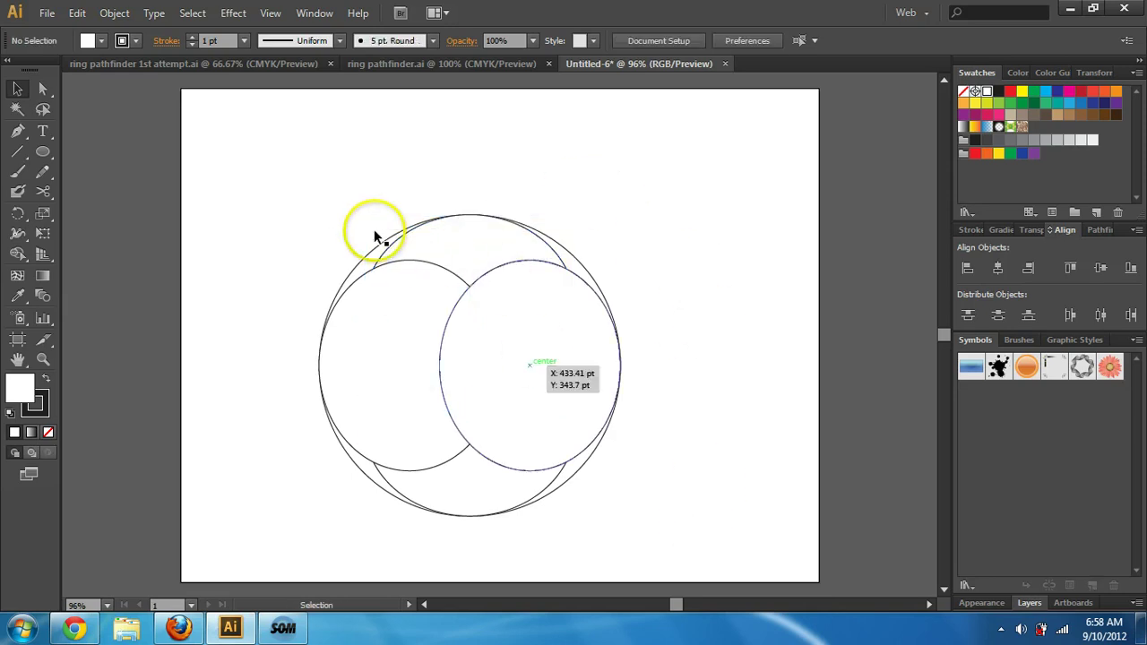
pyautogui.moveTo(283, 197); pyautogui.dragTo(293, 309)
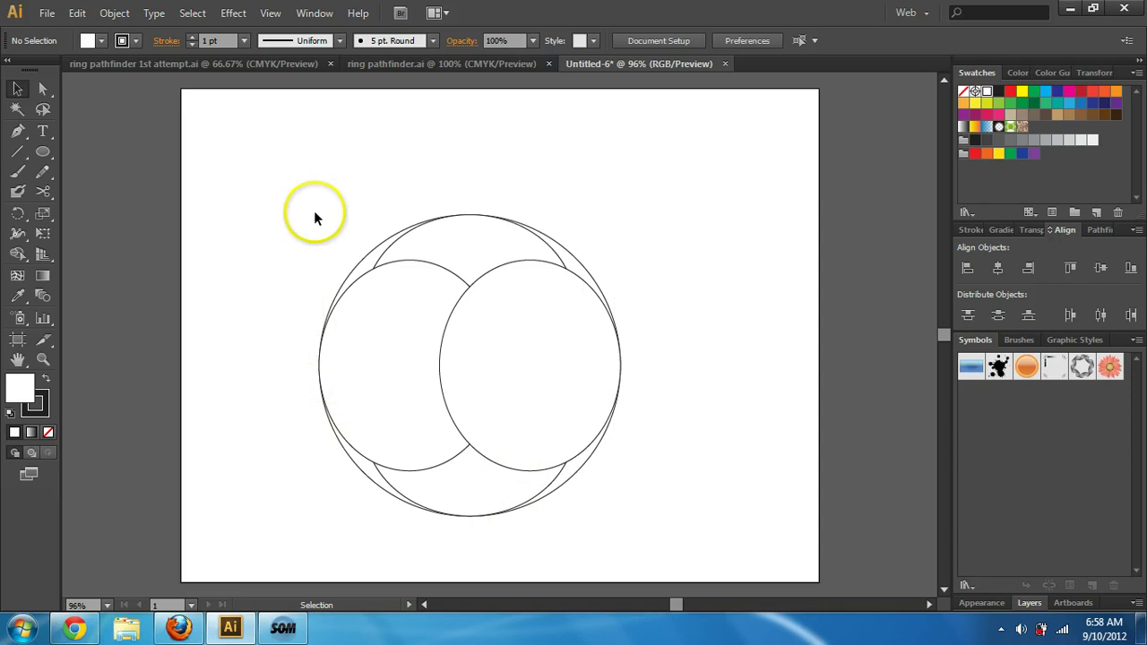
# Check the shapes in Outline view, adjust the top ellipse, and switch to ring pathfinder.ai.
pyautogui.hotkey('ctrl', 'y')
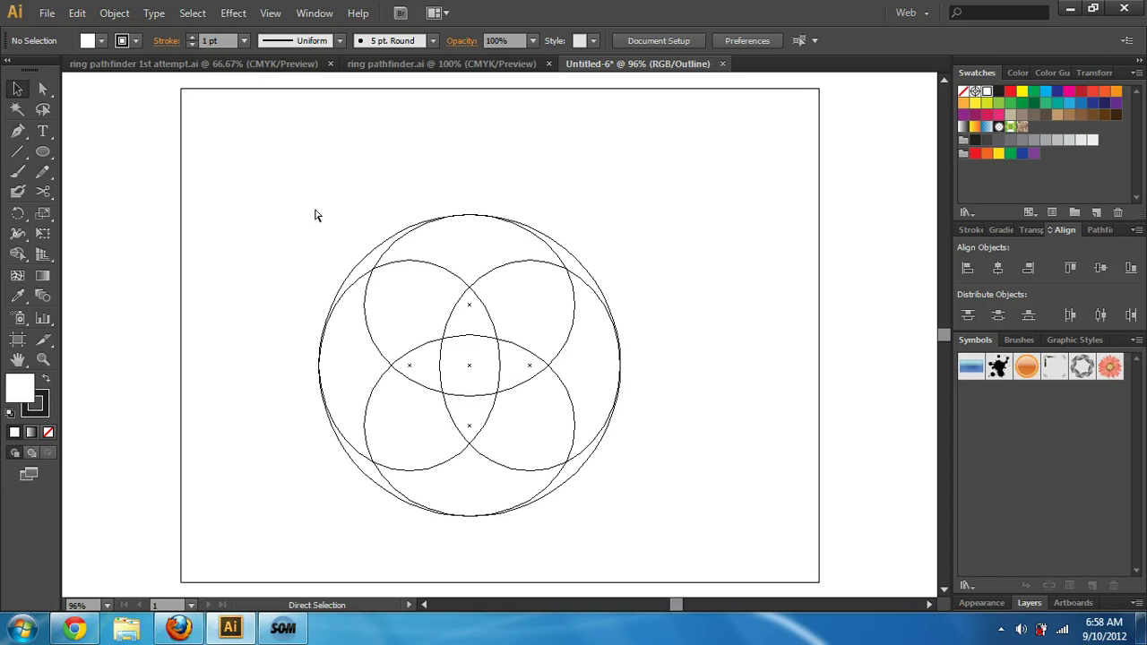
pyautogui.hotkey('ctrl', 'y')
pyautogui.hotkey('ctrl', 'z')
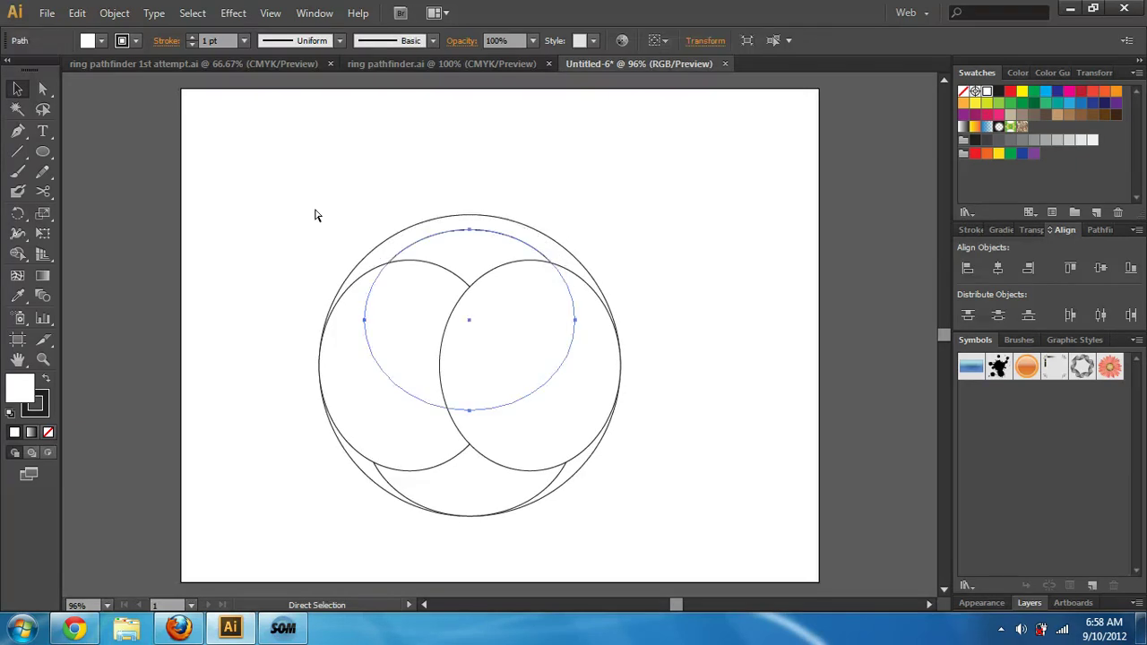
pyautogui.hotkey('ctrl', 'z')
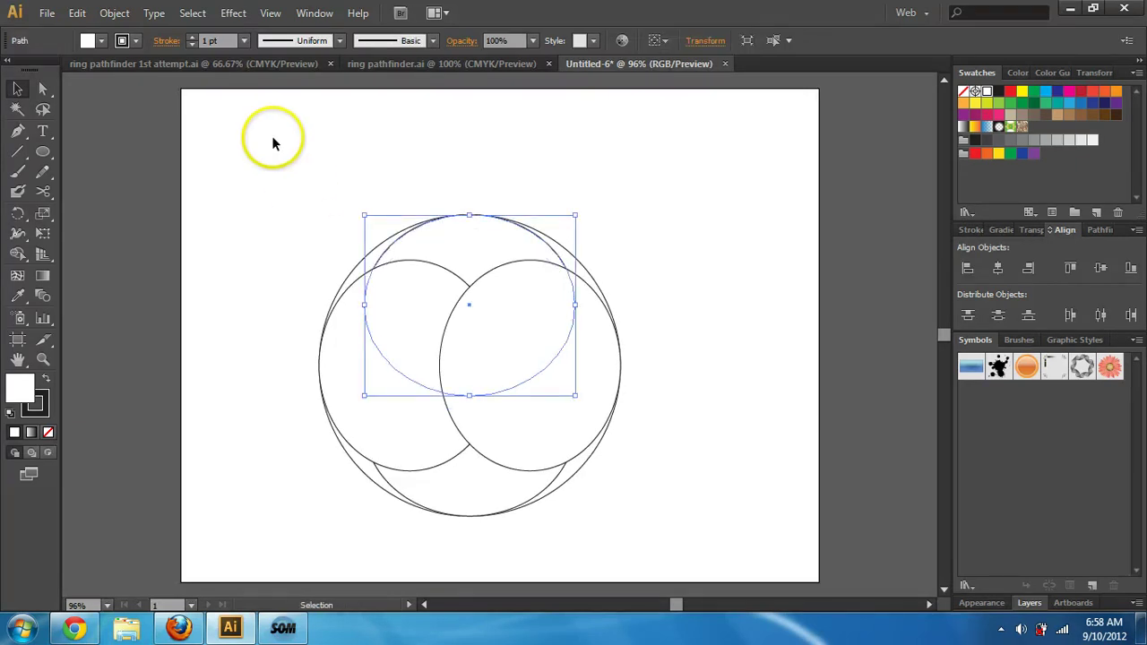
pyautogui.click(384, 64)
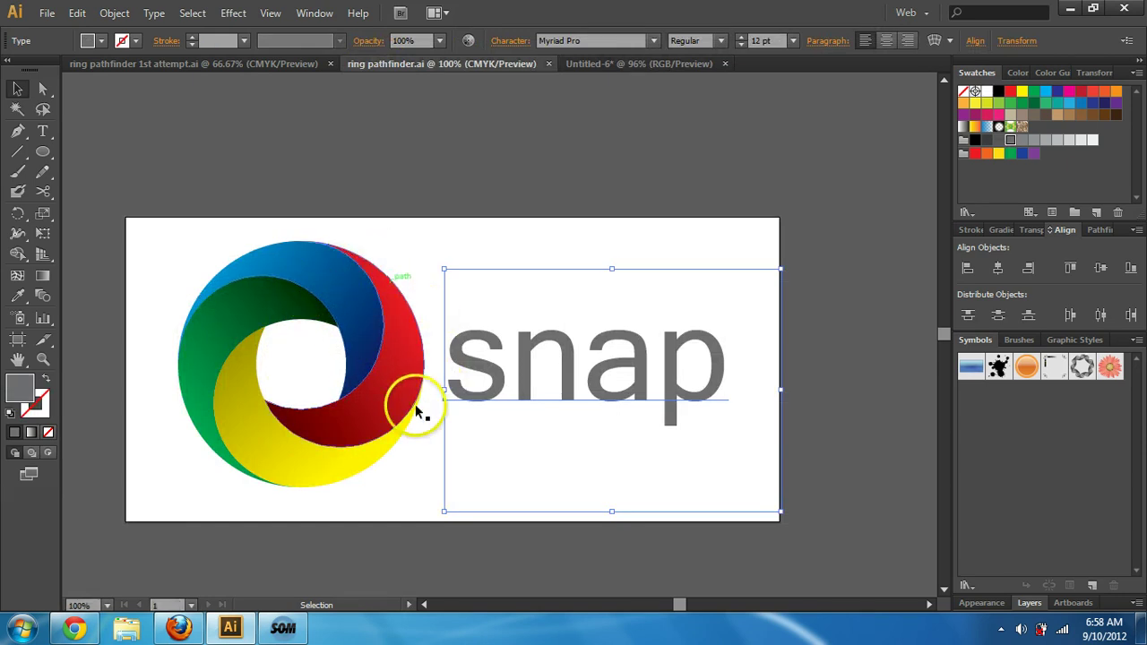
# Review the 1st attempt and ring pathfinder.ai logos, then return to Untitled-6 and deselect.
pyautogui.click(291, 67)
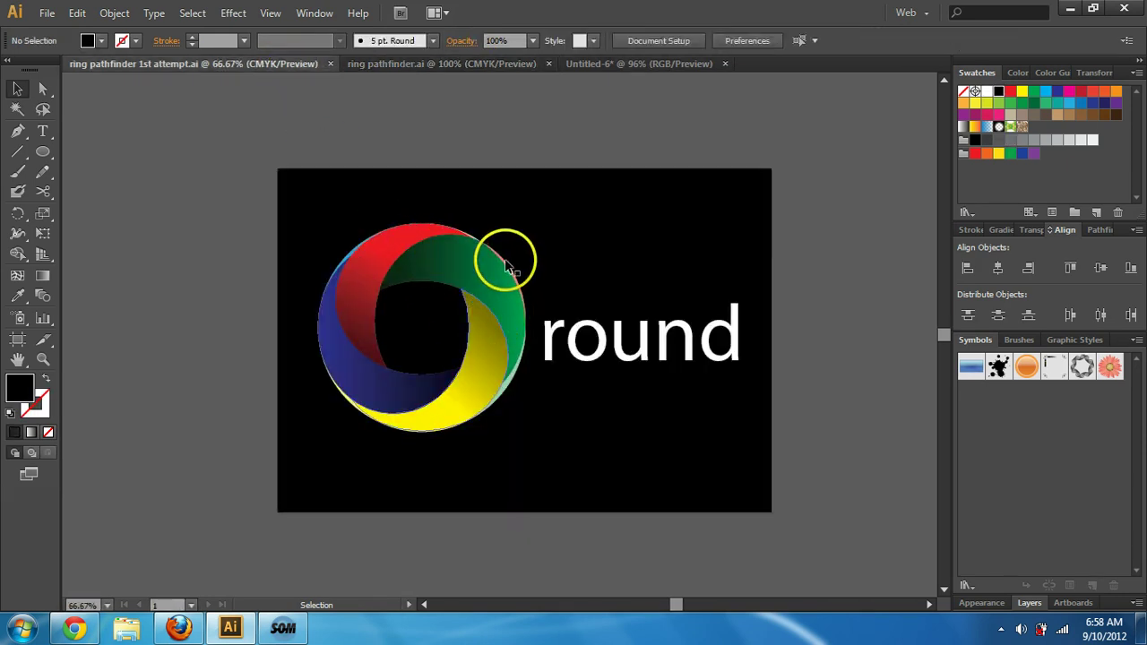
pyautogui.click(470, 65)
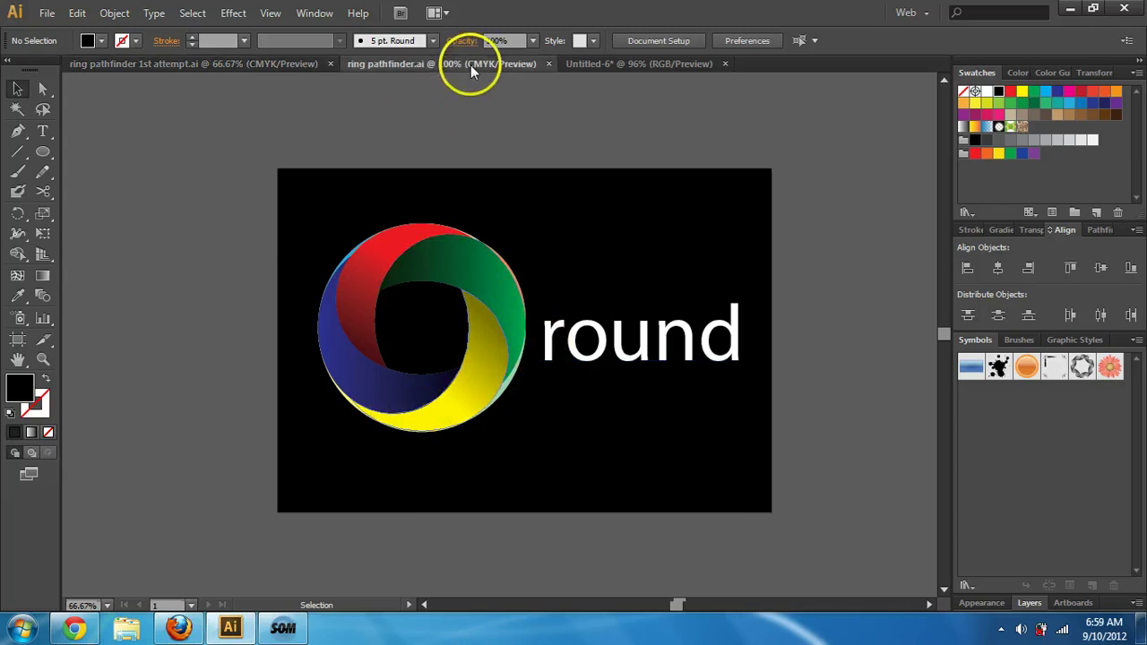
pyautogui.click(614, 65)
pyautogui.click(576, 256)
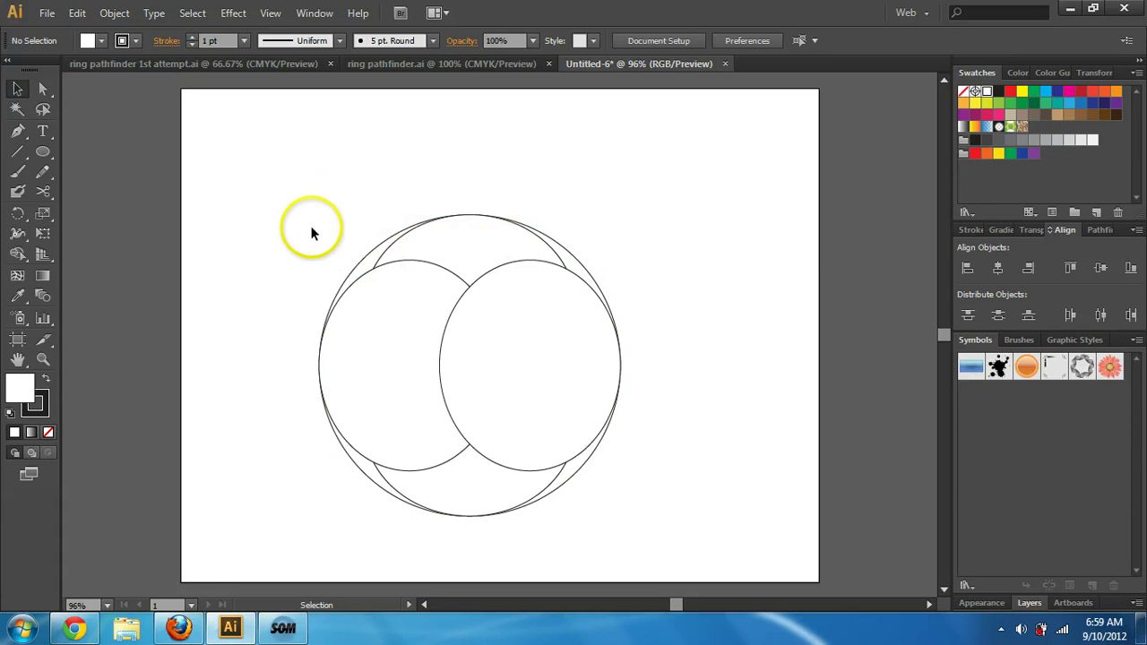
# Select the large circle and all four ellipses and apply Pathfinder Divide.
pyautogui.moveTo(310, 225); pyautogui.dragTo(679, 541)
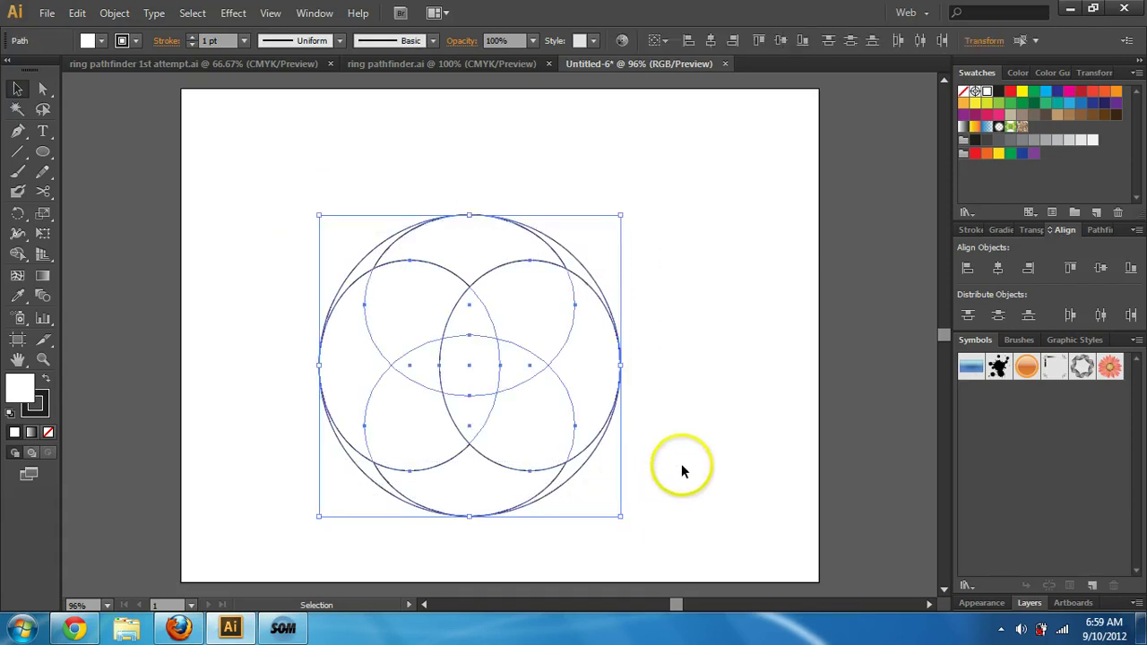
pyautogui.moveTo(236, 183); pyautogui.dragTo(679, 520)
pyautogui.click(1100, 230)
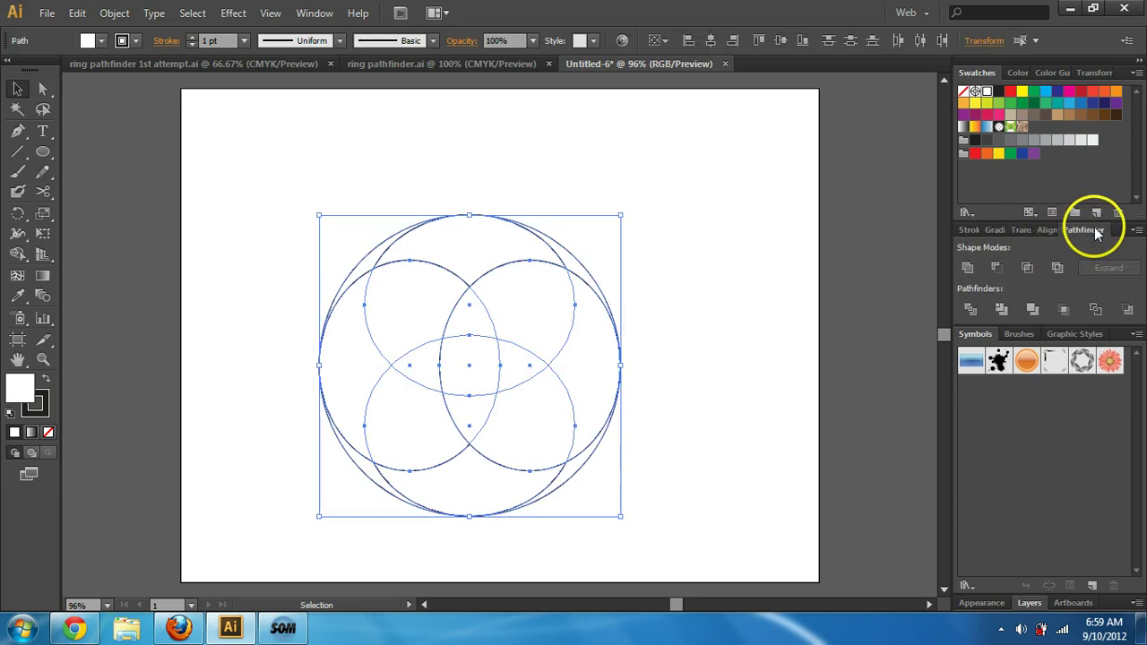
pyautogui.click(973, 308)
# Enter the divided group in isolation mode, try picking pieces, then exit isolation.
pyautogui.click(652, 213)
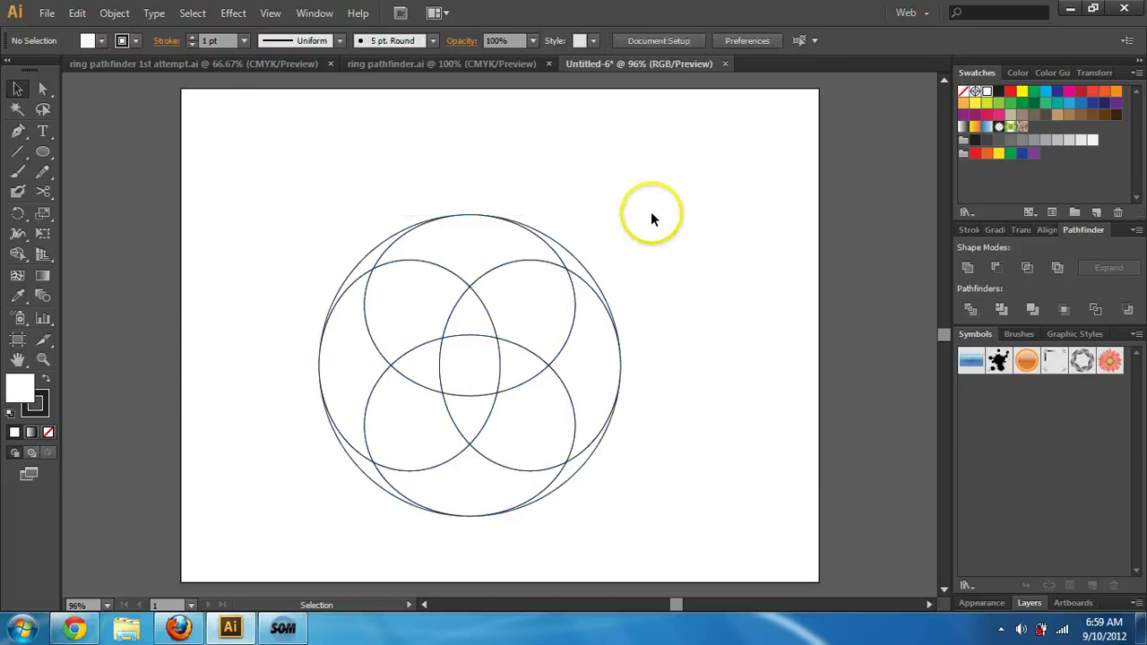
pyautogui.click(459, 278)
pyautogui.click(438, 315)
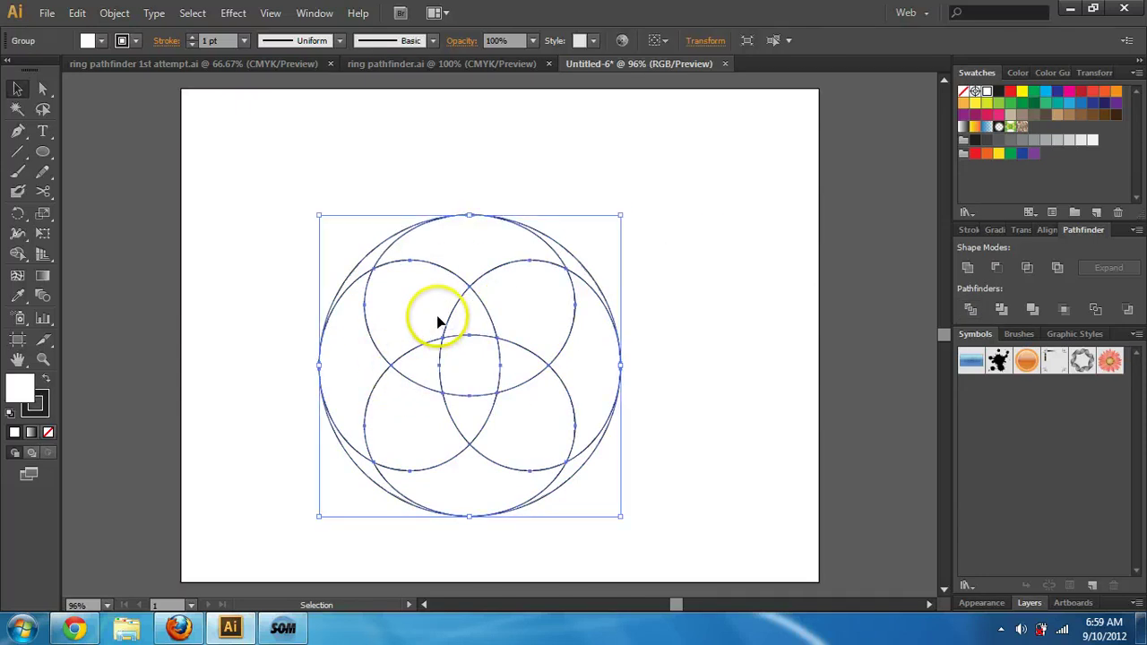
pyautogui.click(596, 192)
pyautogui.click(514, 274)
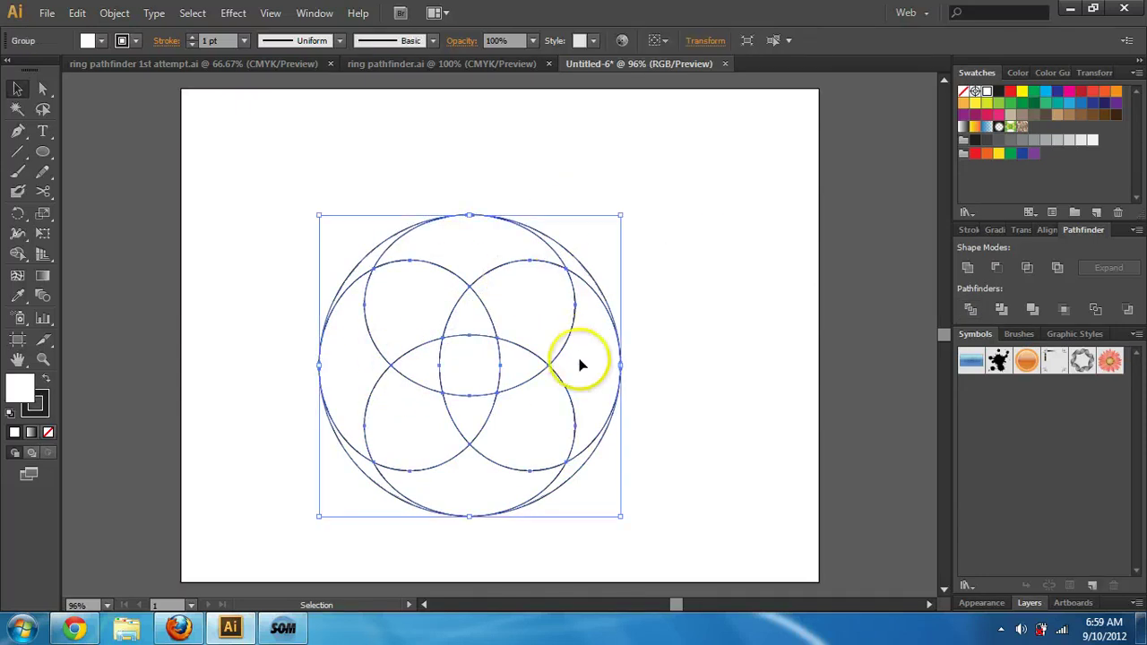
pyautogui.doubleClick(515, 282)
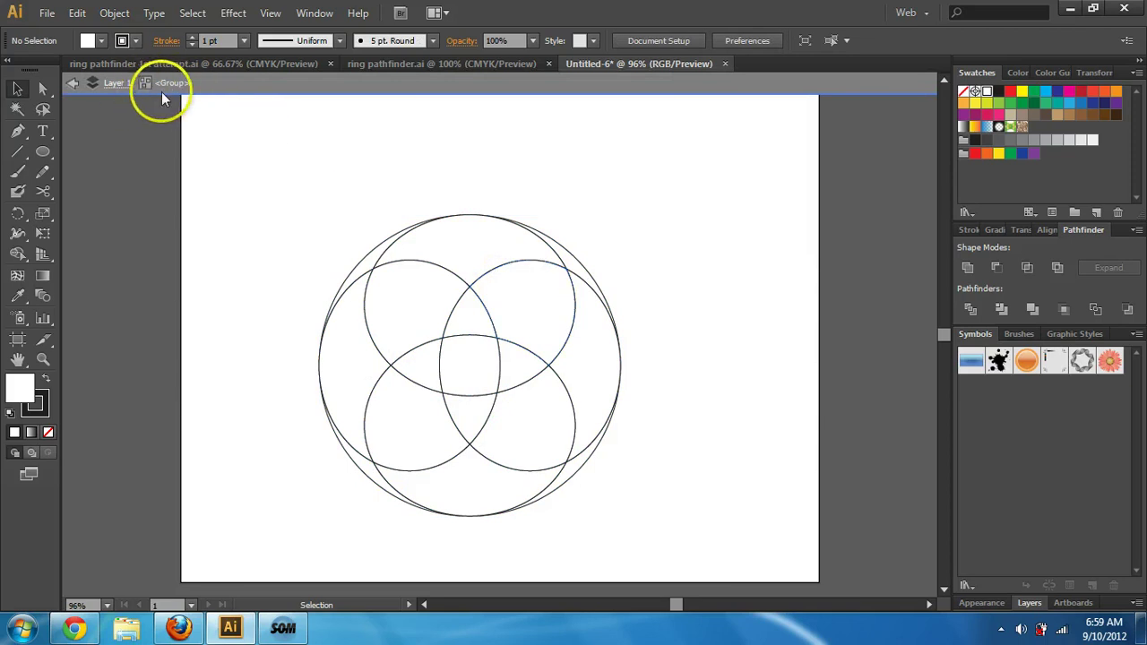
pyautogui.click(480, 251)
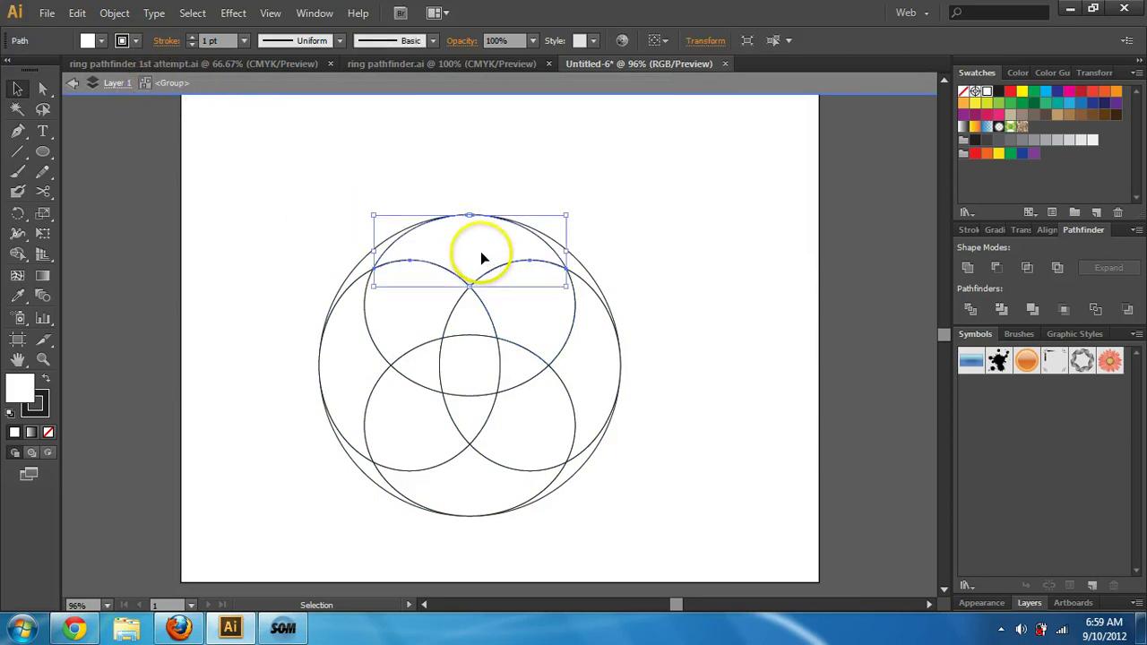
pyautogui.click(582, 367)
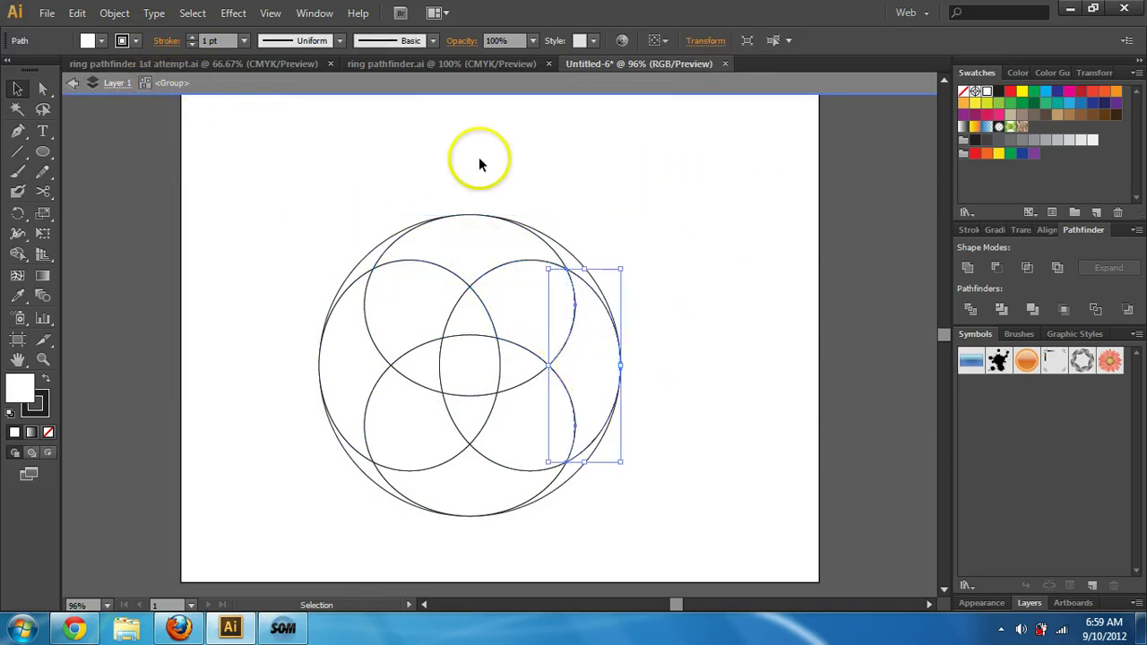
pyautogui.click(118, 83)
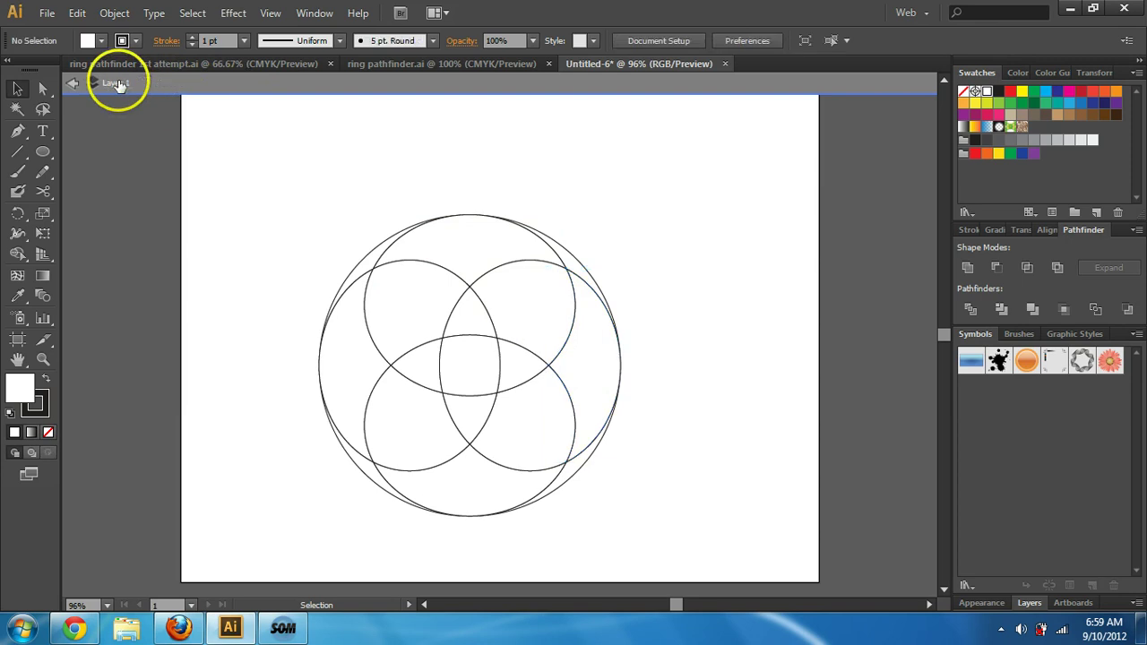
pyautogui.doubleClick(285, 163)
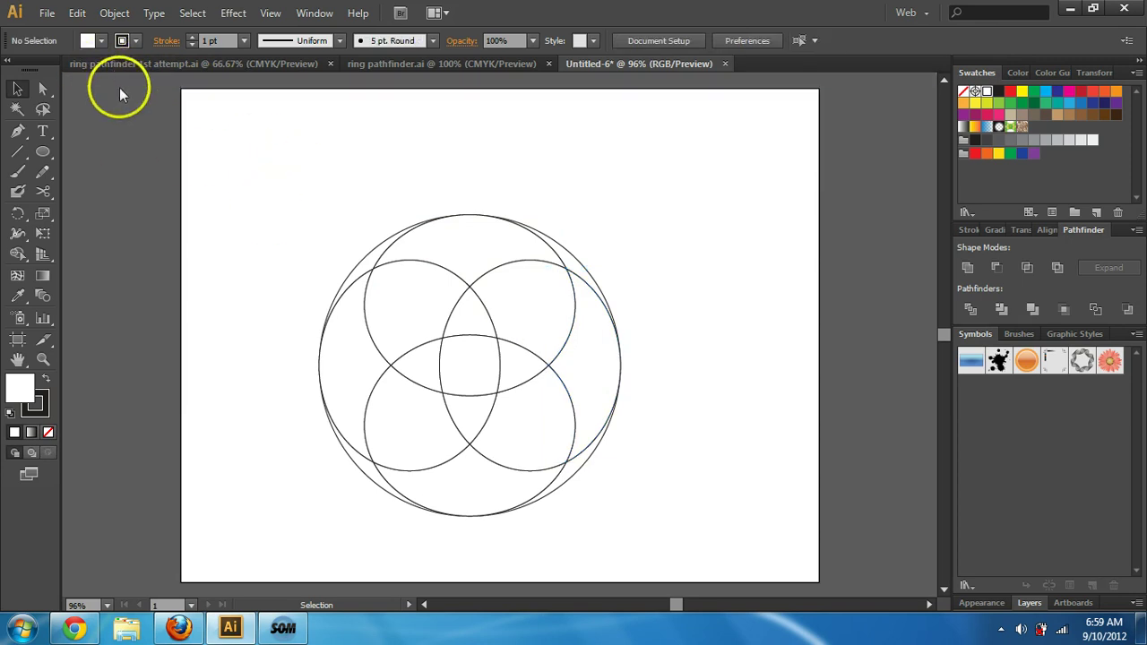
# Ungroup the divided pieces via the right-click menu and select the top lens piece.
pyautogui.click(504, 305)
pyautogui.rightClick(504, 305)
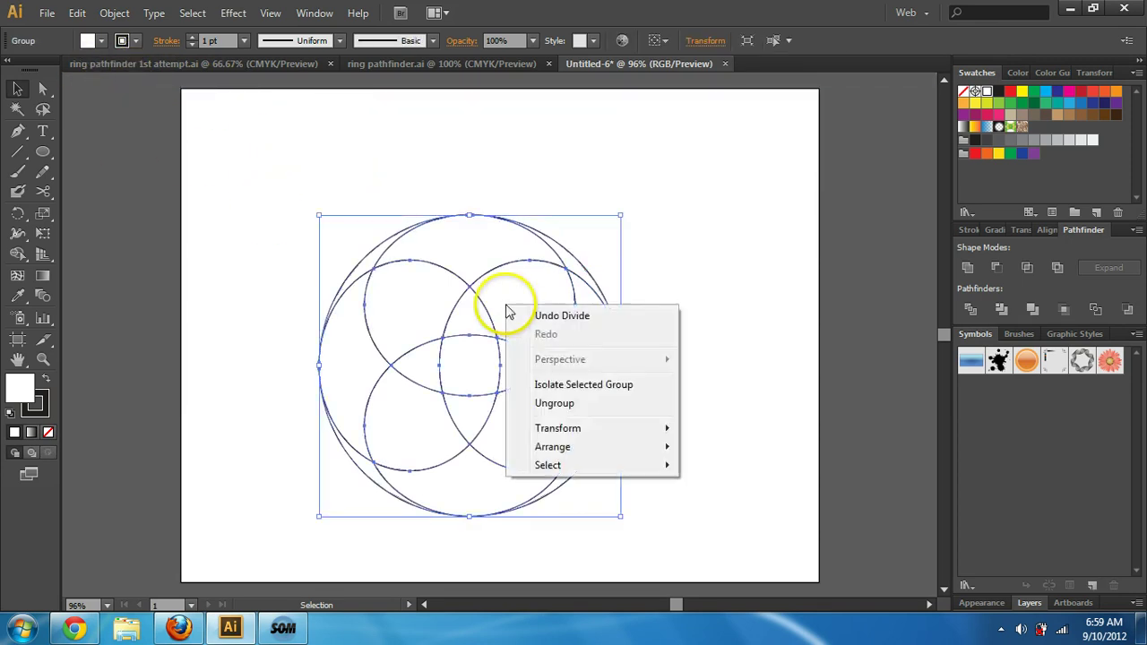
pyautogui.click(558, 402)
pyautogui.click(695, 207)
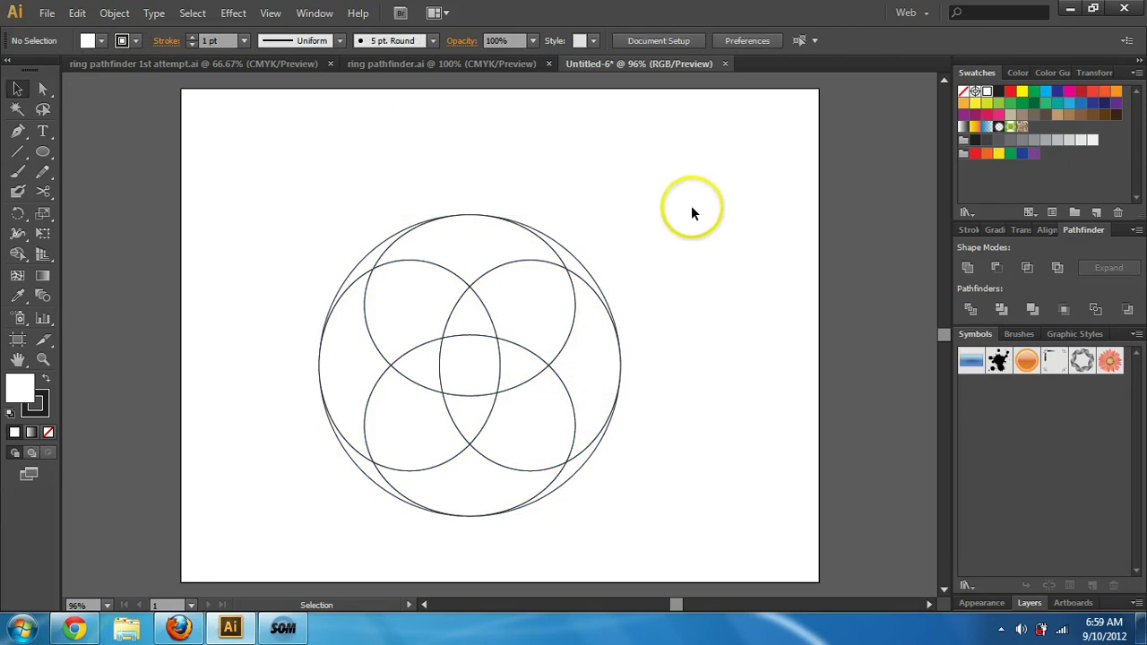
pyautogui.click(485, 250)
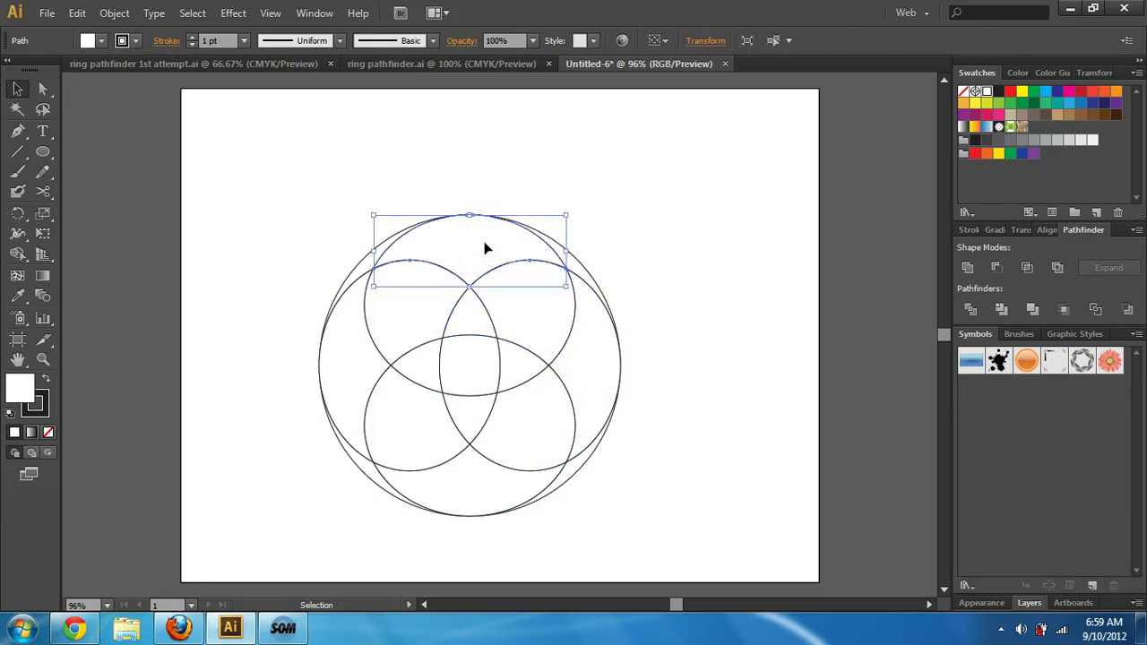
# Select the five pieces forming the top crescent and fill them with CMYK Red.
pyautogui.click(363, 270)
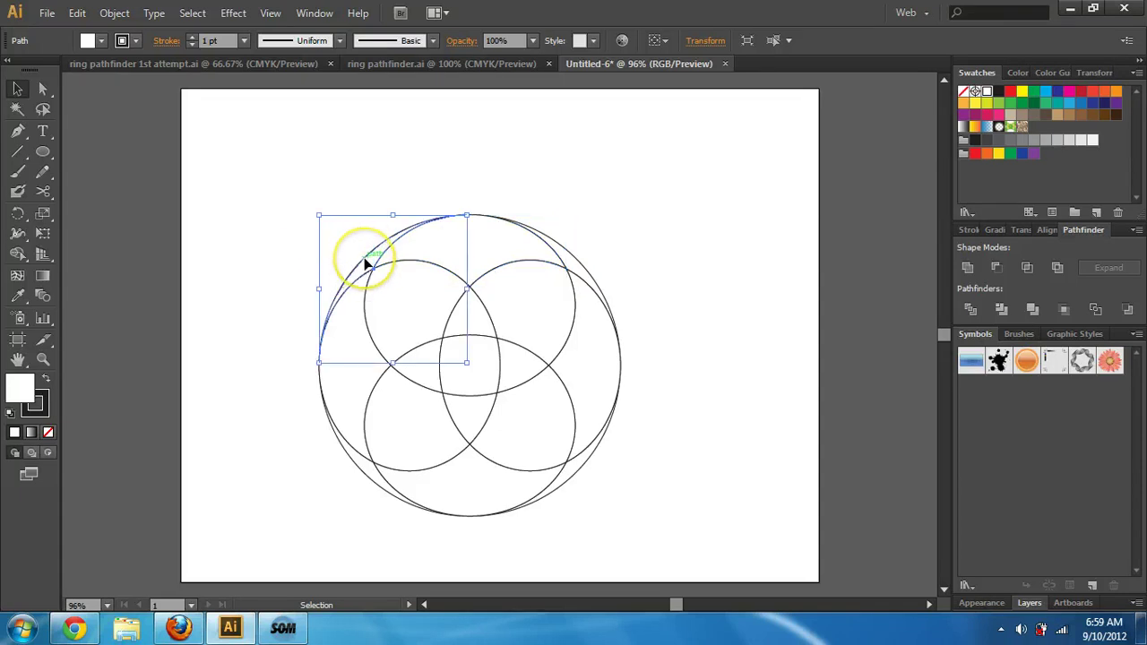
pyautogui.keyDown('shift'); pyautogui.click(417, 256); pyautogui.keyUp('shift')
pyautogui.keyDown('shift'); pyautogui.click(486, 234); pyautogui.keyUp('shift')
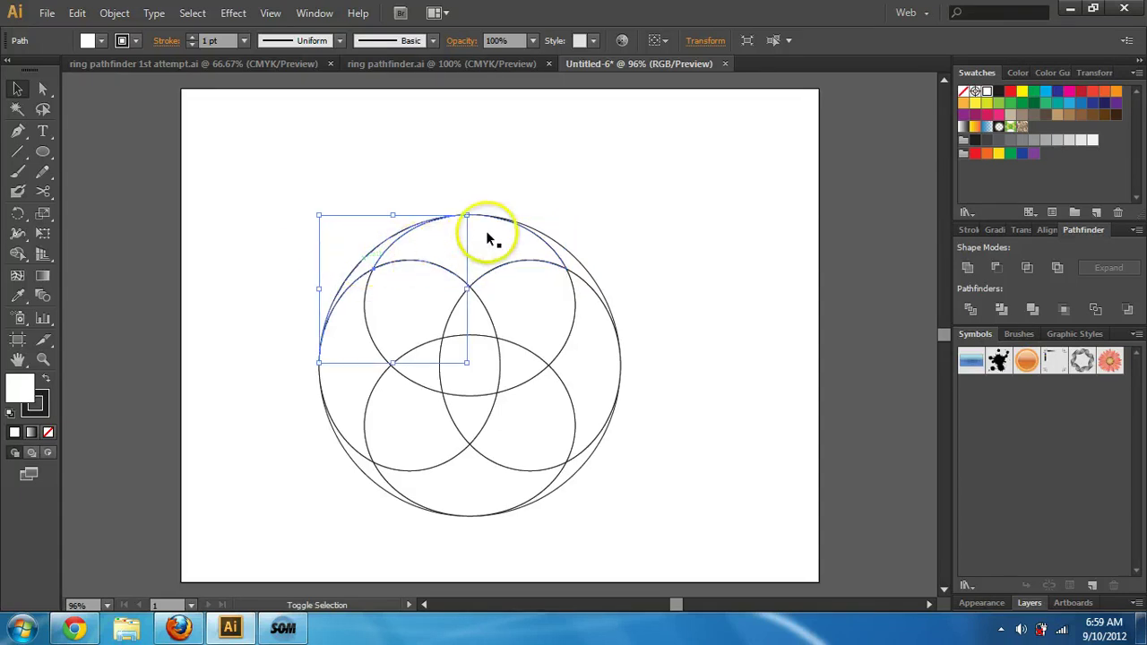
pyautogui.keyDown('shift'); pyautogui.click(529, 311); pyautogui.keyUp('shift')
pyautogui.keyDown('shift'); pyautogui.click(528, 361); pyautogui.keyUp('shift')
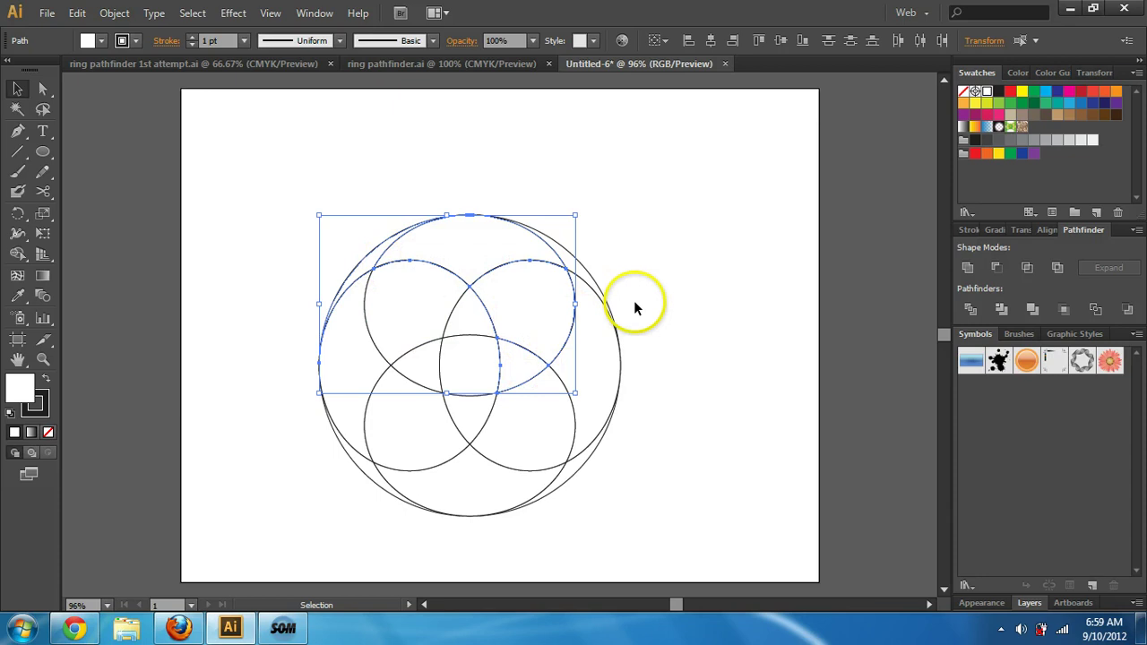
pyautogui.click(1010, 92)
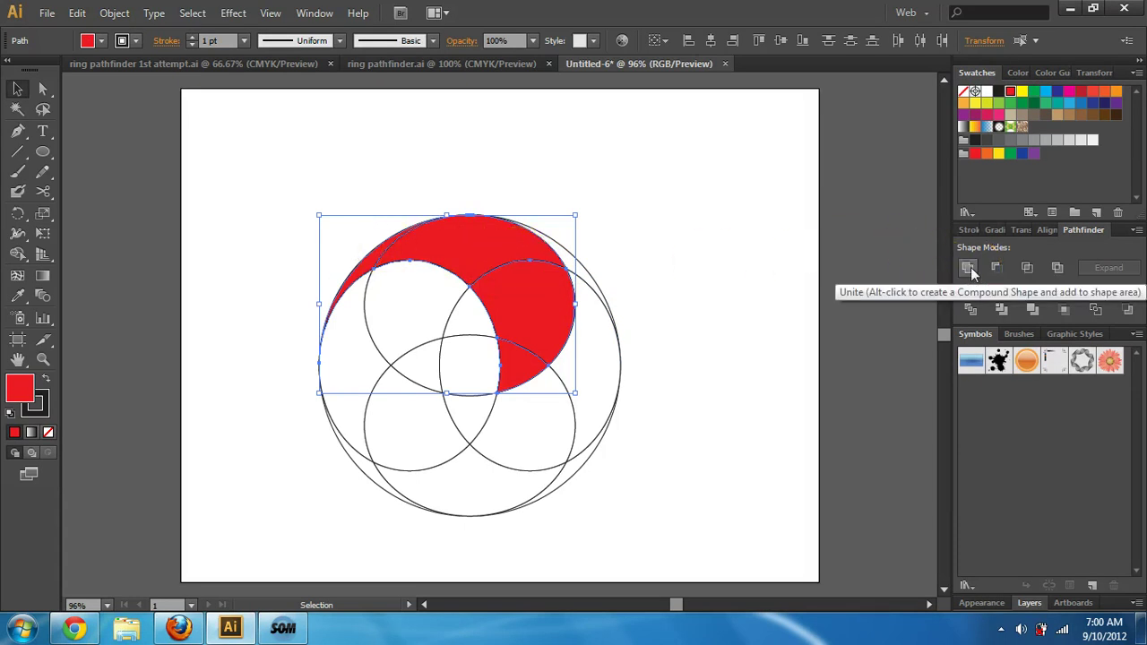
pyautogui.moveTo(809, 266); pyautogui.dragTo(616, 314)
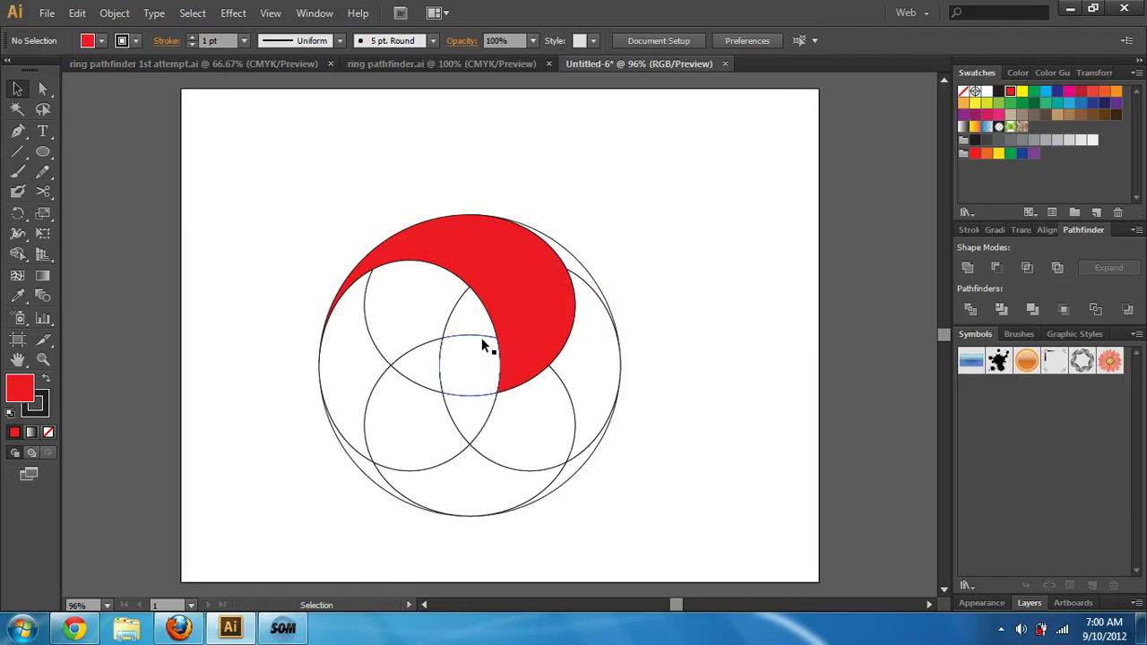
# Fill the three right-side pieces with yellow and apply Pathfinder Divide to them.
pyautogui.click(565, 251)
pyautogui.click(581, 318)
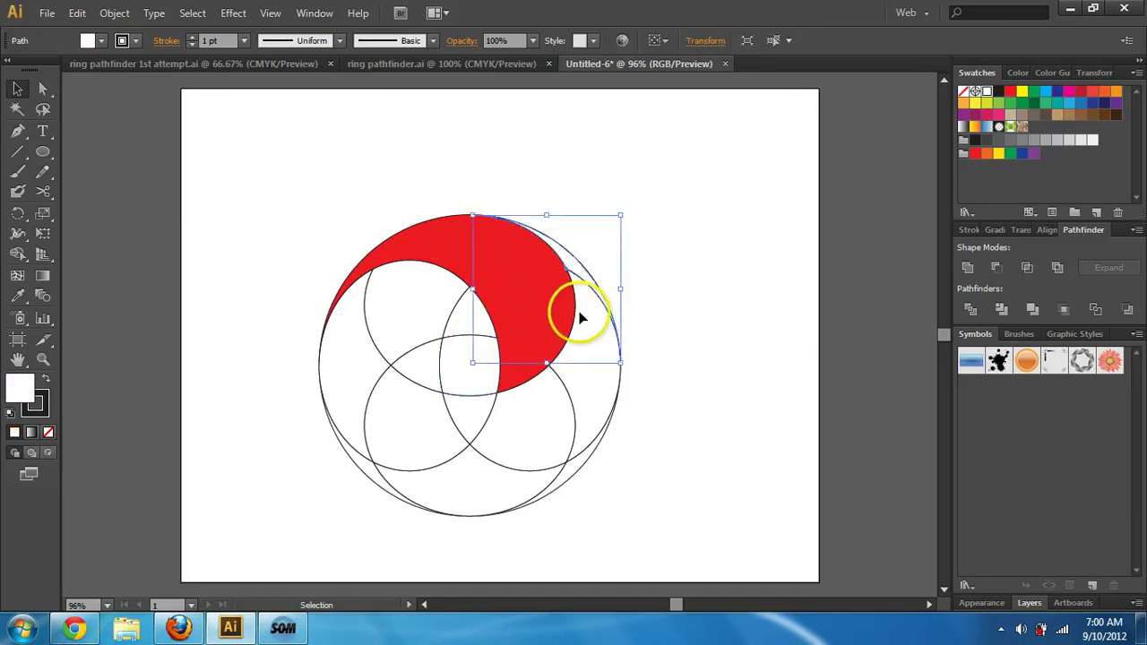
pyautogui.keyDown('shift'); pyautogui.click(479, 404); pyautogui.keyUp('shift')
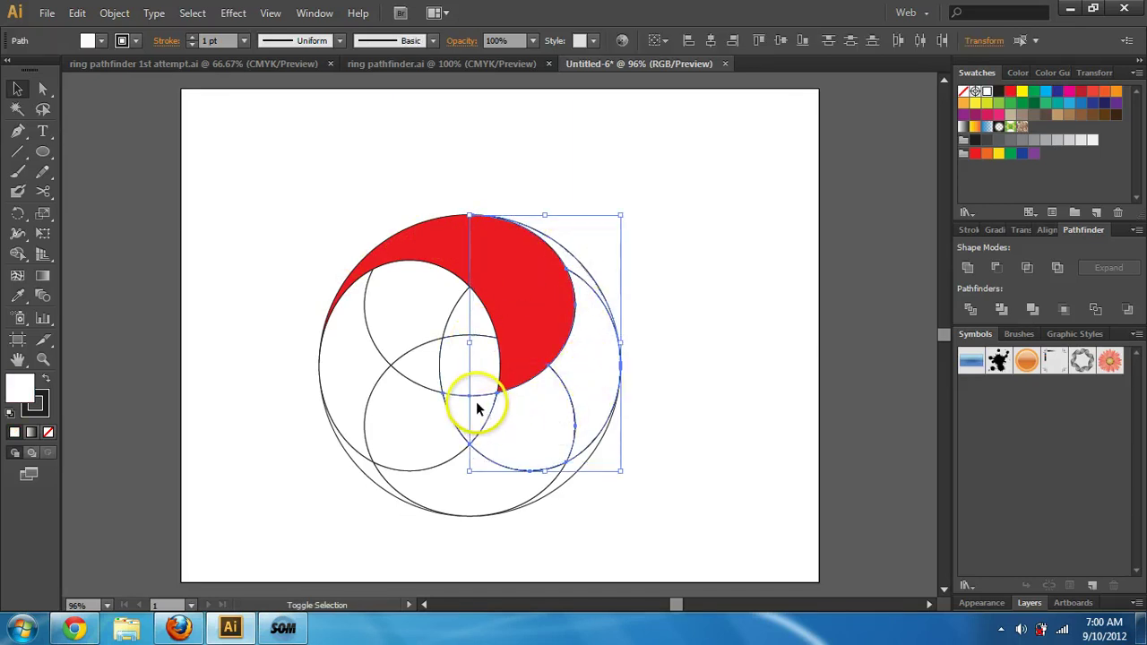
pyautogui.click(1022, 92)
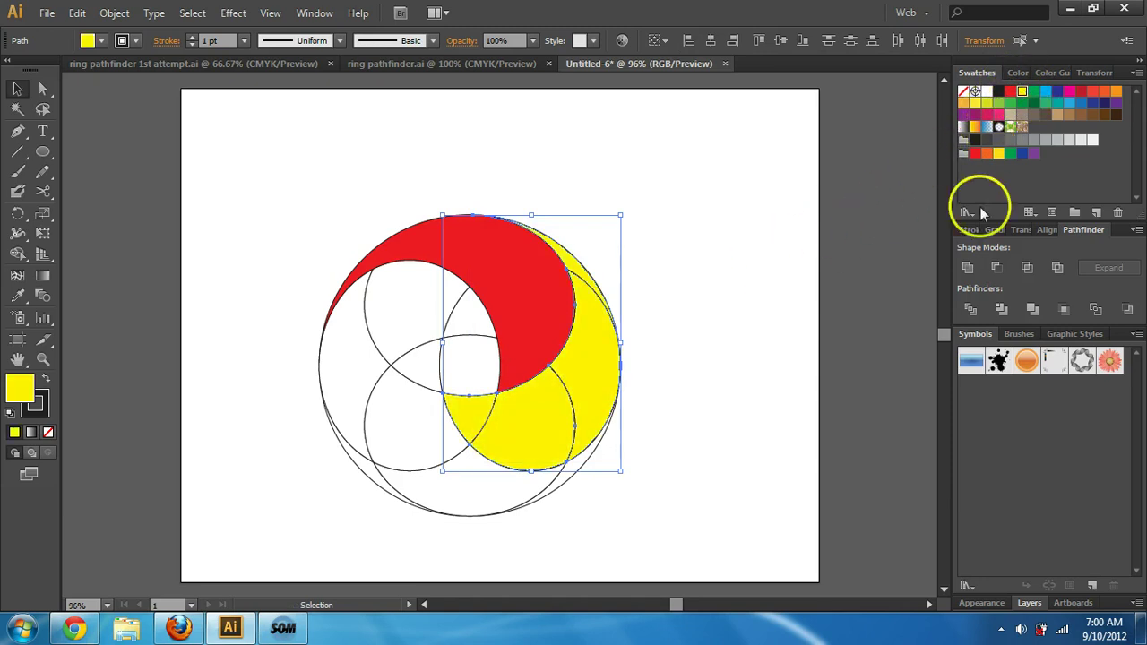
pyautogui.click(970, 310)
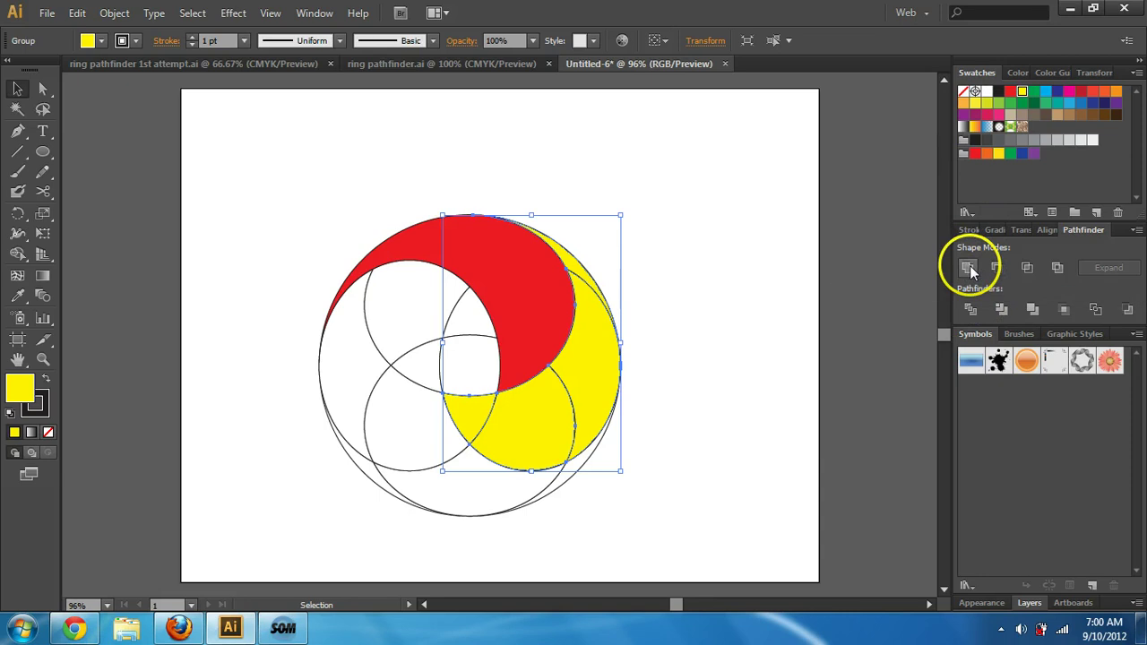
pyautogui.click(663, 376)
# Fill two lower circles with green, then undo that fill.
pyautogui.click(574, 461)
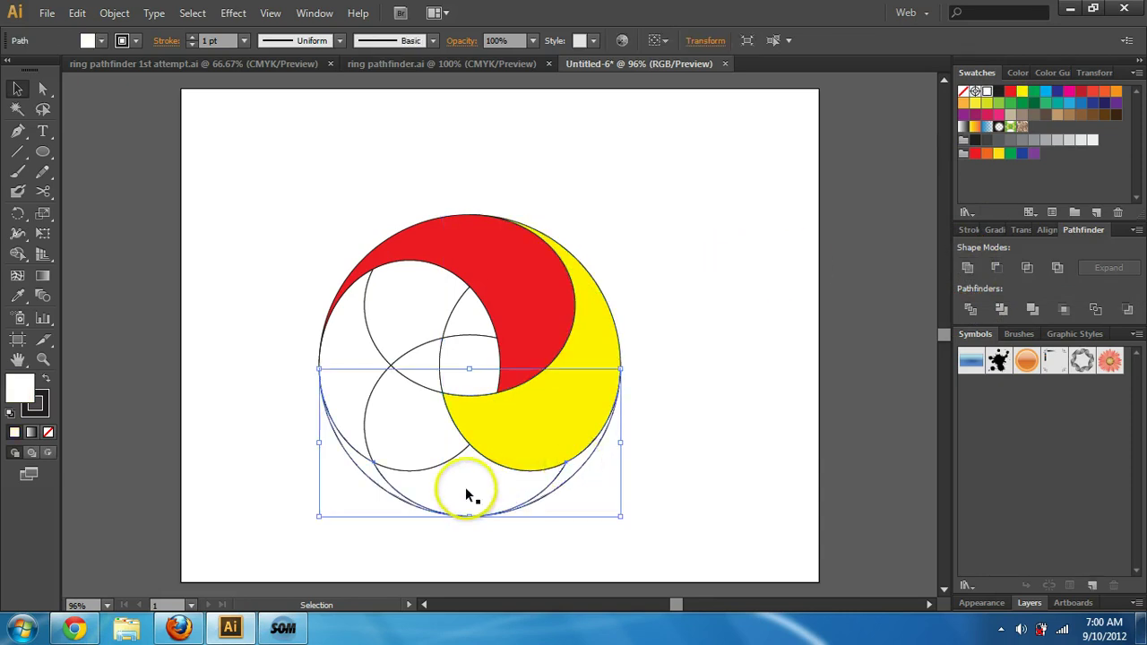
pyautogui.keyDown('shift'); pyautogui.click(416, 356); pyautogui.keyUp('shift')
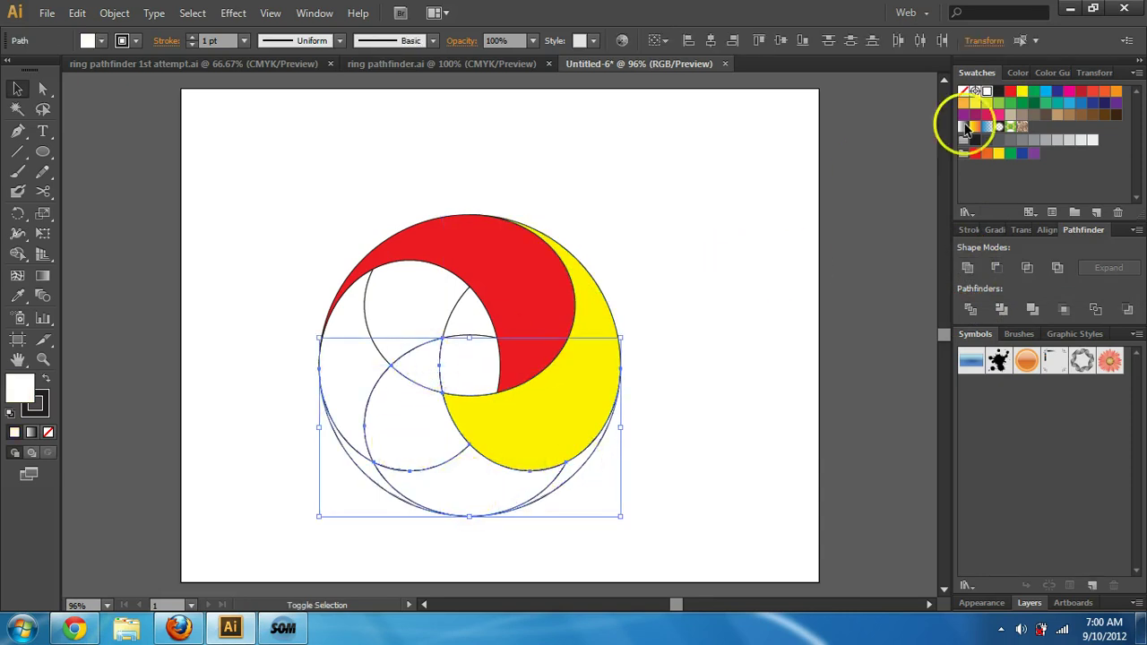
pyautogui.click(1035, 94)
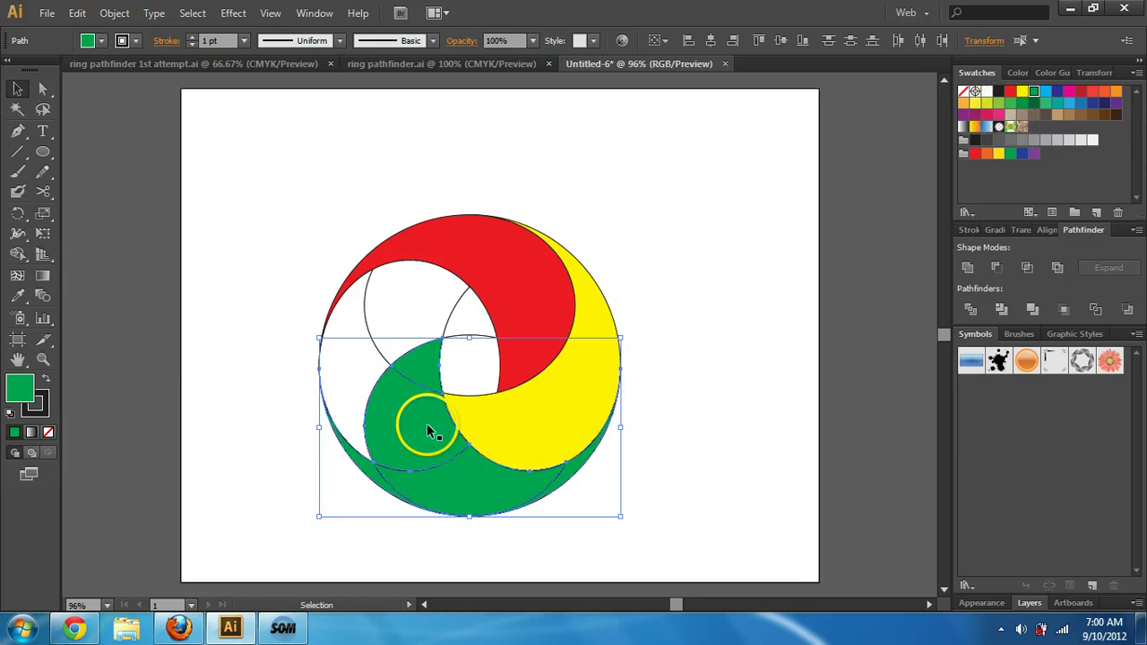
pyautogui.click(358, 486)
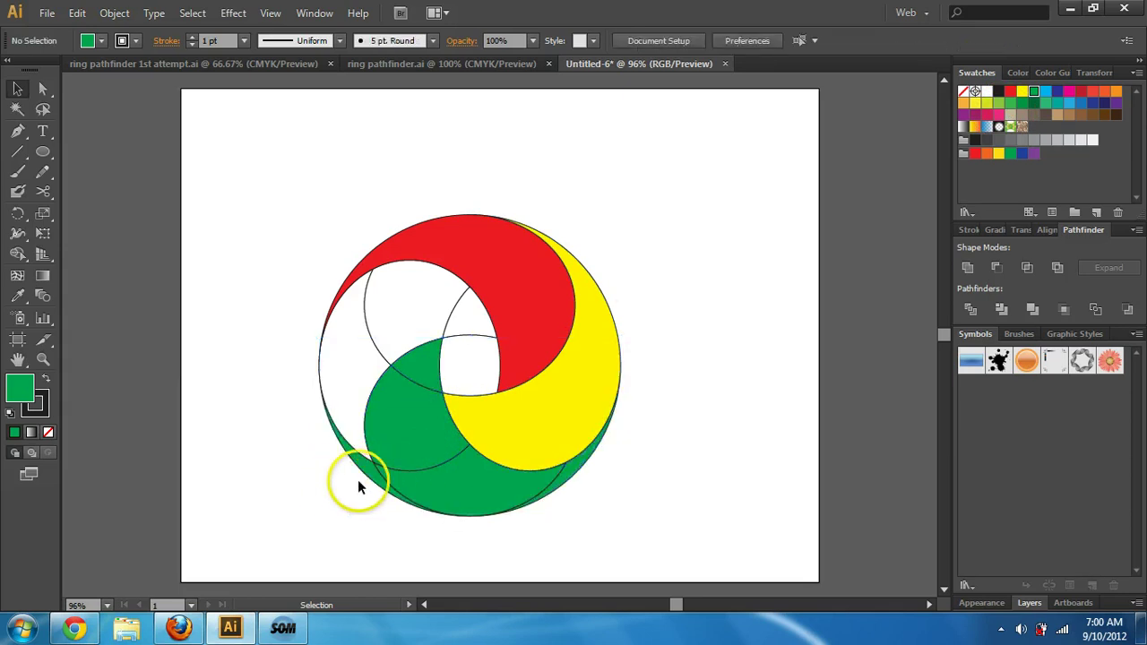
pyautogui.click(406, 414)
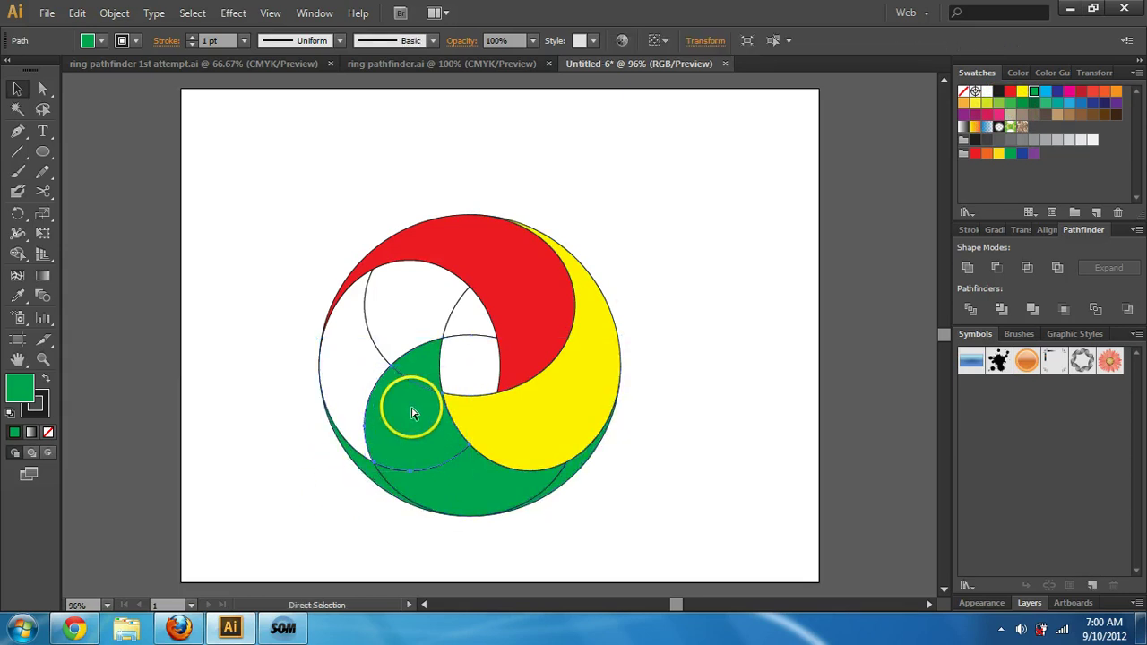
pyautogui.hotkey('ctrl', 'z')
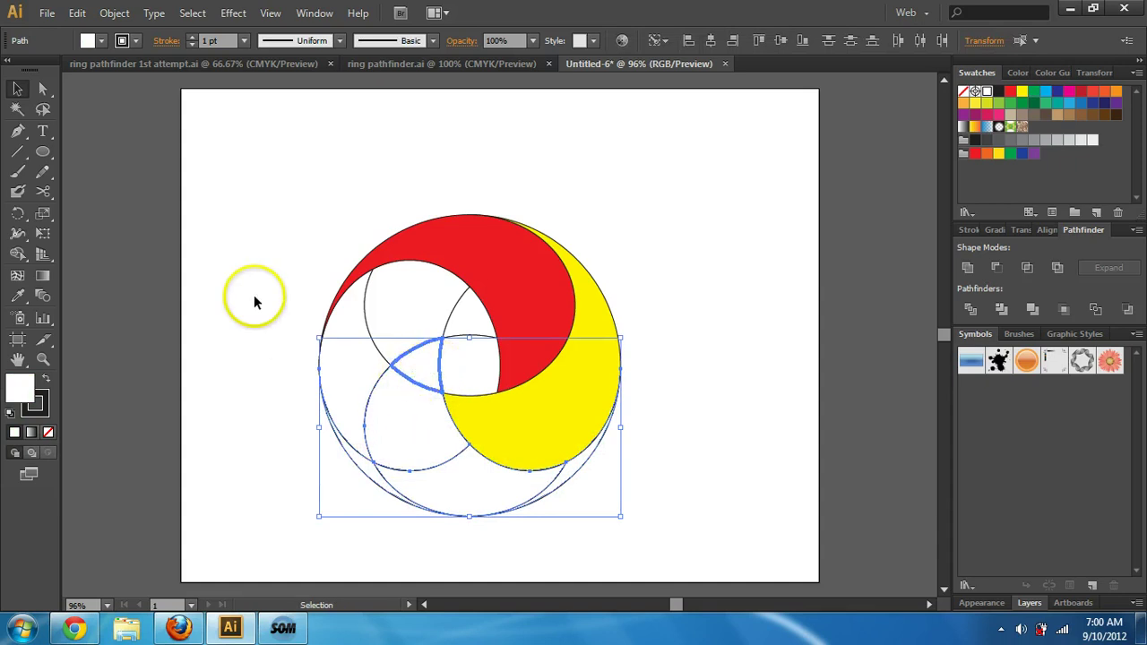
# Select the small arc and the lower pieces and fill them with green.
pyautogui.click(256, 300)
pyautogui.click(411, 391)
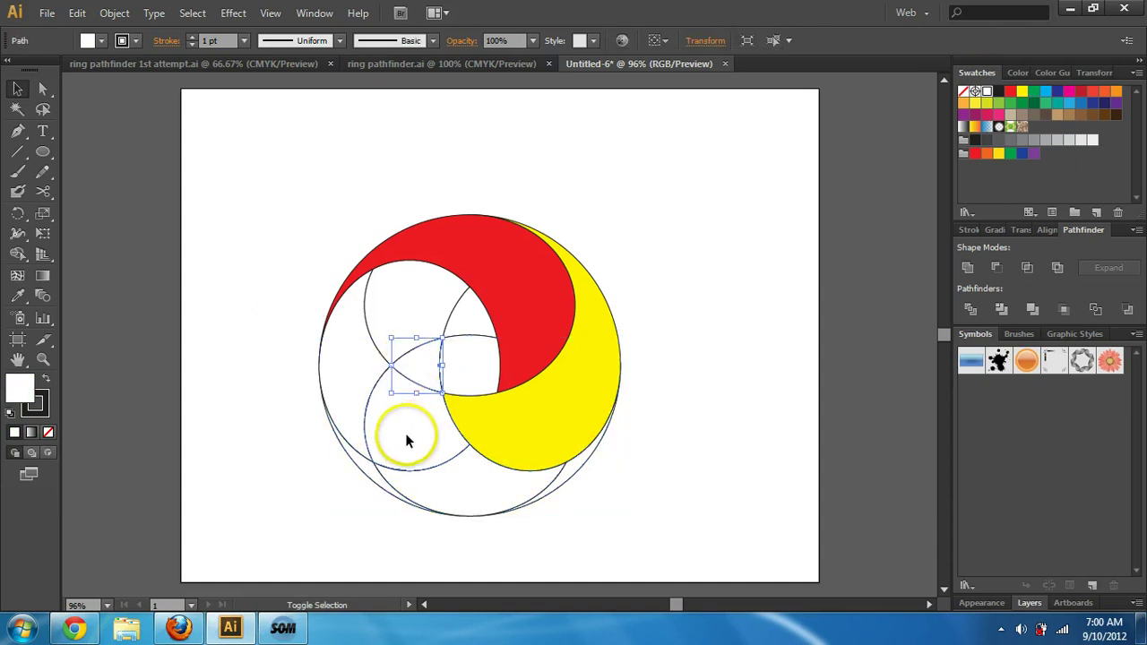
pyautogui.keyDown('shift'); pyautogui.click(575, 468); pyautogui.keyUp('shift')
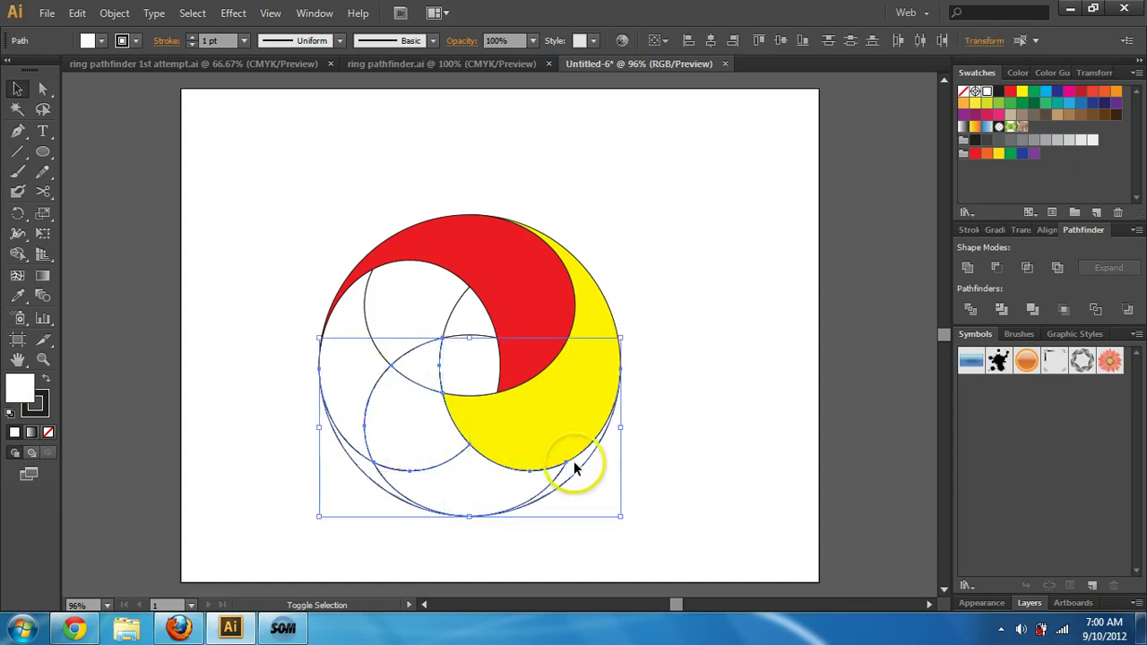
pyautogui.scroll(-1, 574, 466)
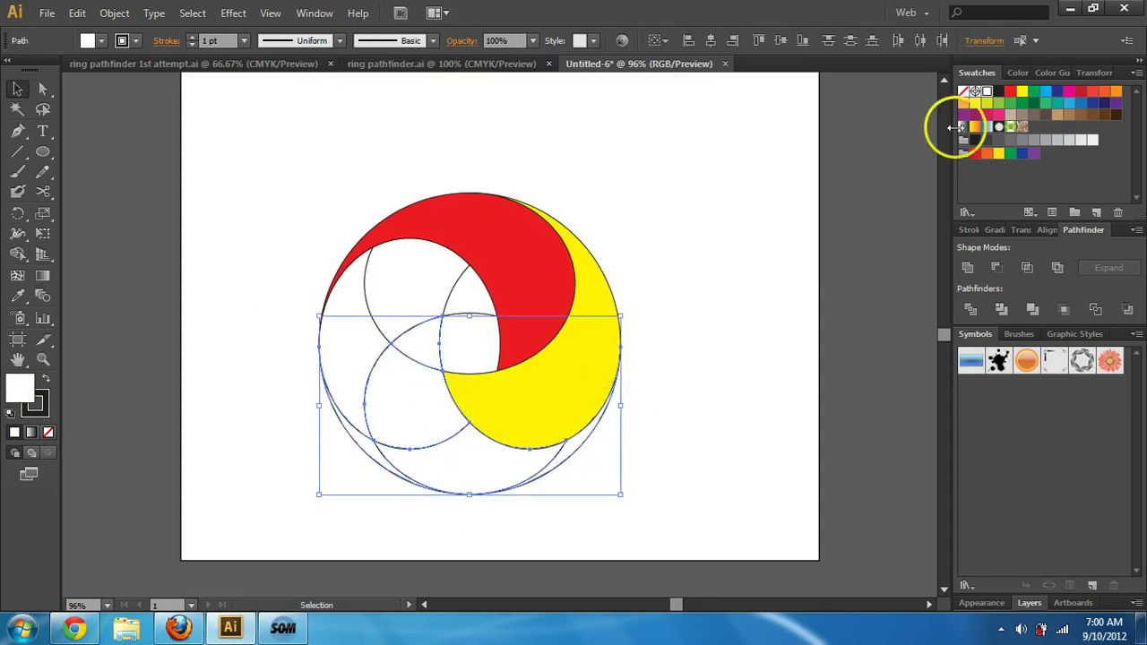
pyautogui.click(1034, 92)
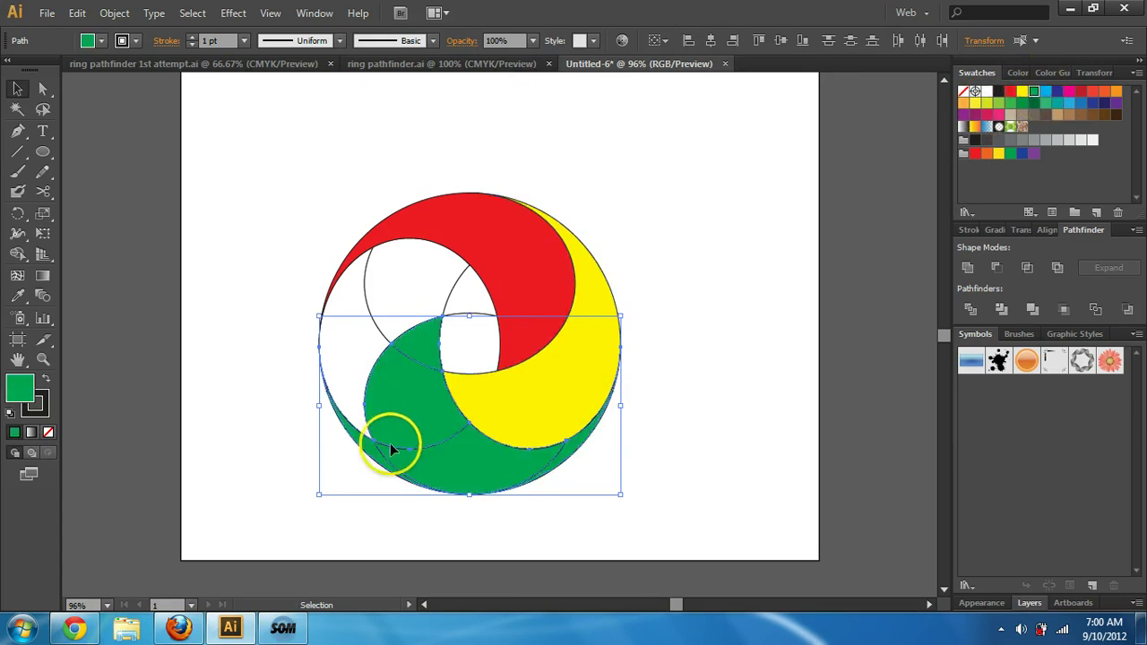
# Check the new lower green path by selecting it and viewing its context menu.
pyautogui.click(328, 438)
pyautogui.click(366, 451)
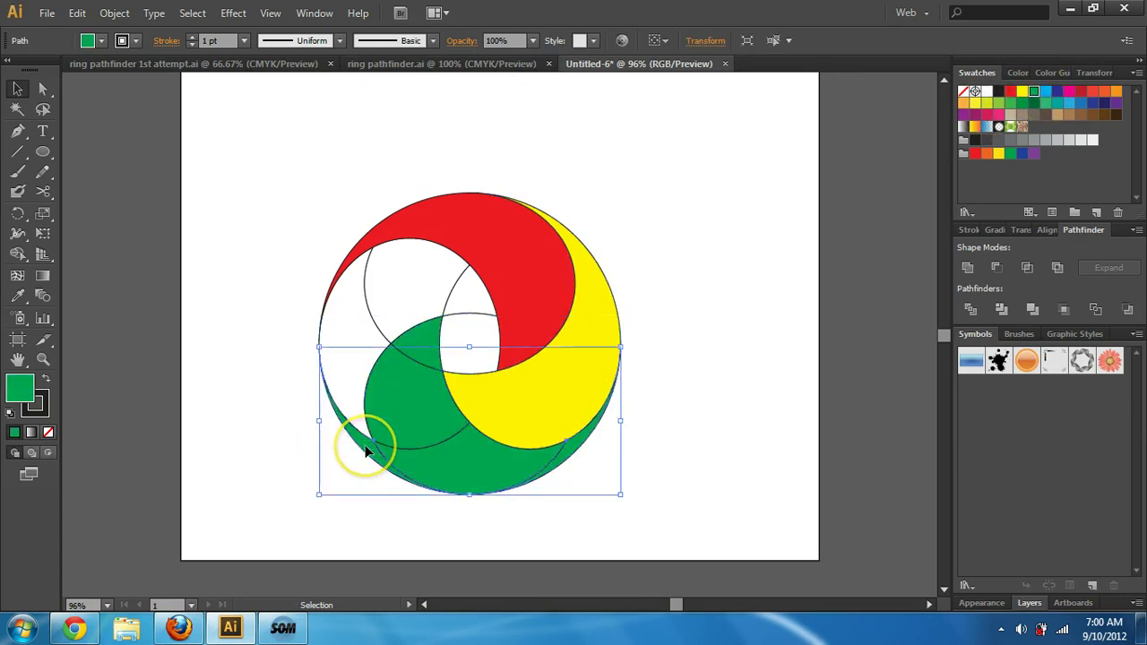
pyautogui.rightClick(366, 451)
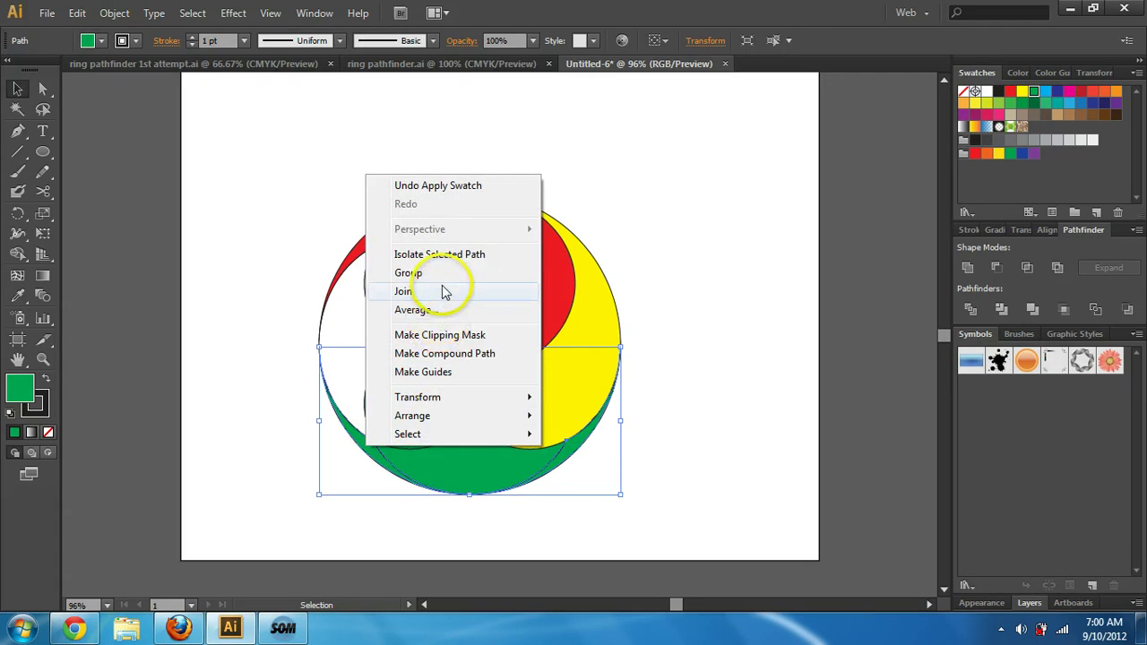
pyautogui.click(636, 445)
pyautogui.click(568, 452)
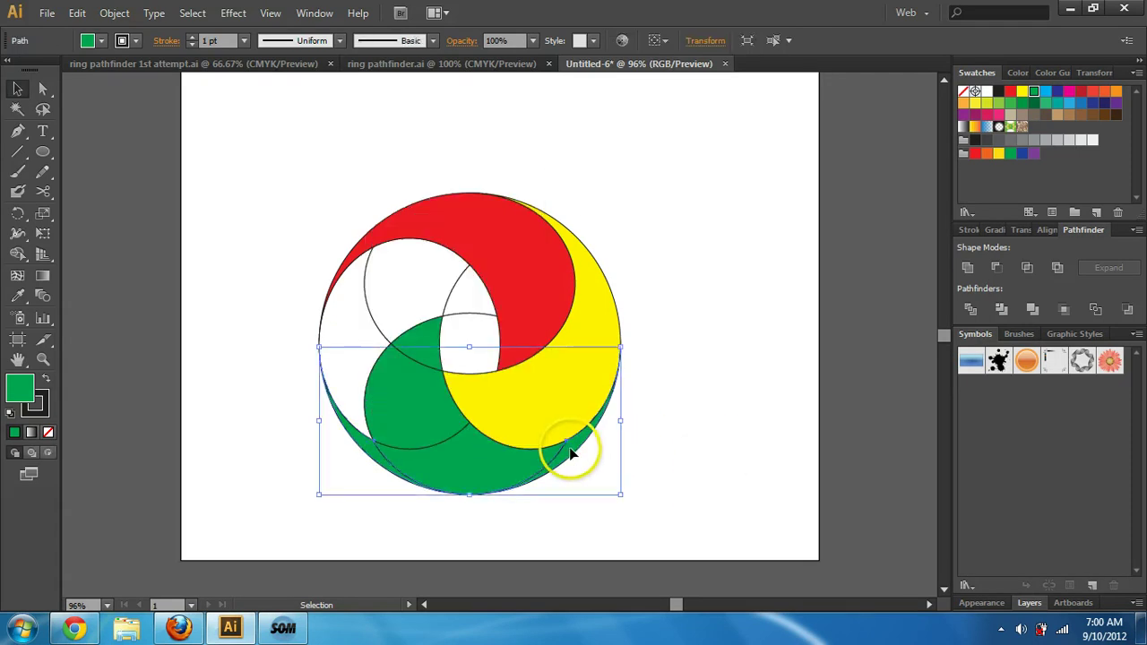
pyautogui.click(475, 527)
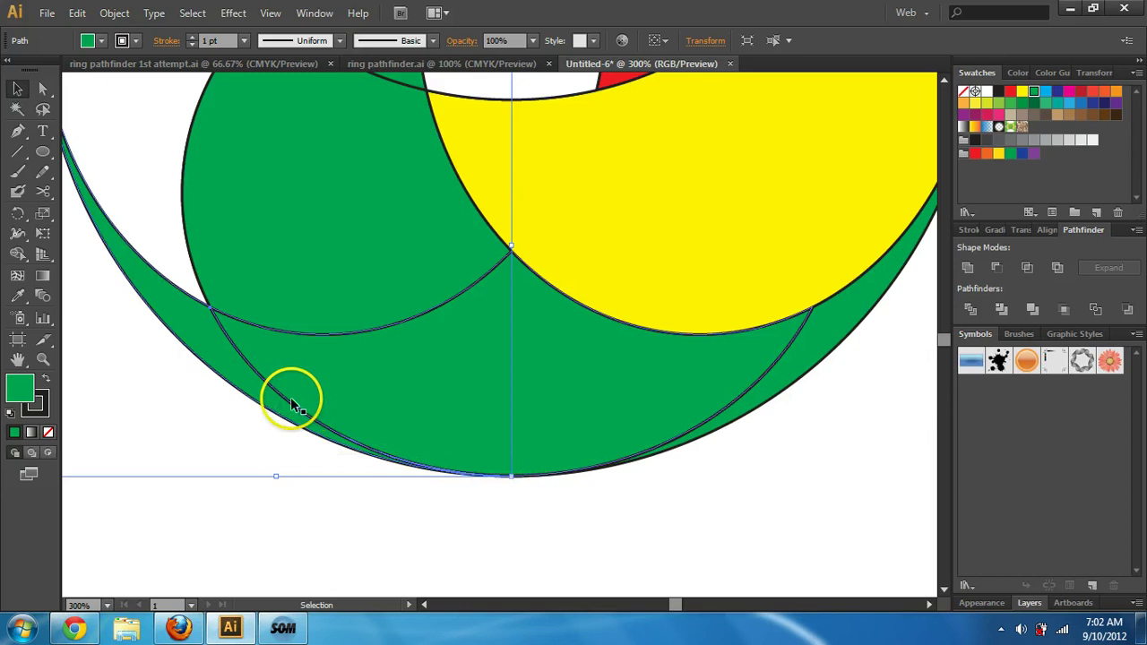
# Zoom out to the whole ring and select the three left-side paths.
pyautogui.click(730, 499)
pyautogui.hotkey('ctrl', '-')
pyautogui.hotkey('ctrl', '-')
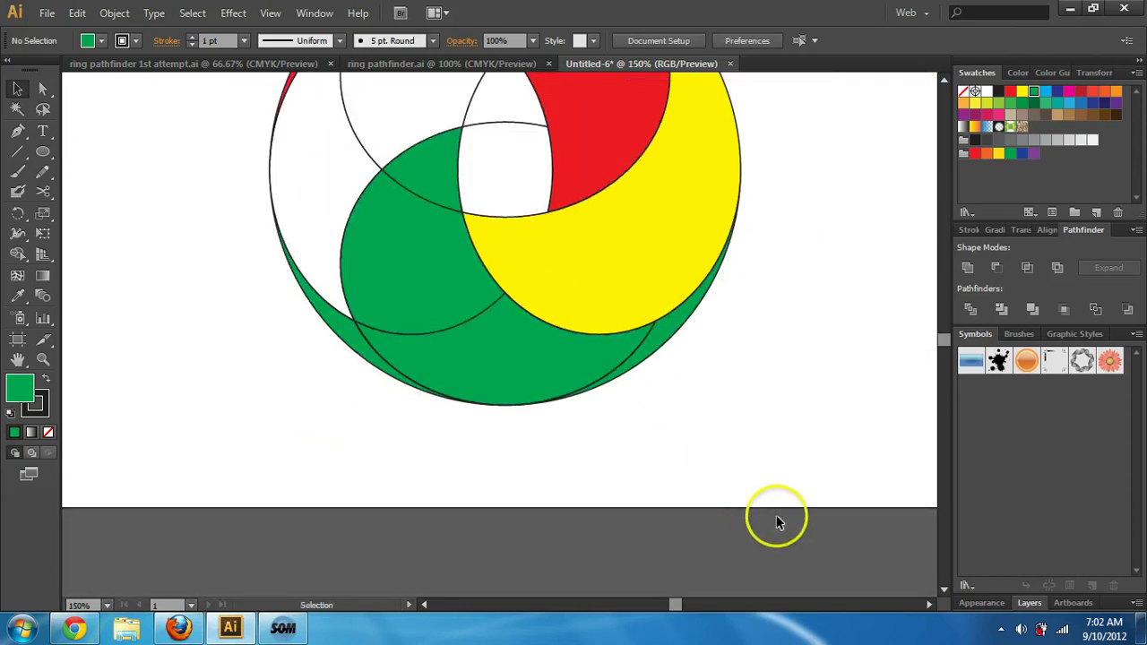
pyautogui.scroll(3, 791, 377)
pyautogui.moveTo(791, 376); pyautogui.dragTo(792, 433)
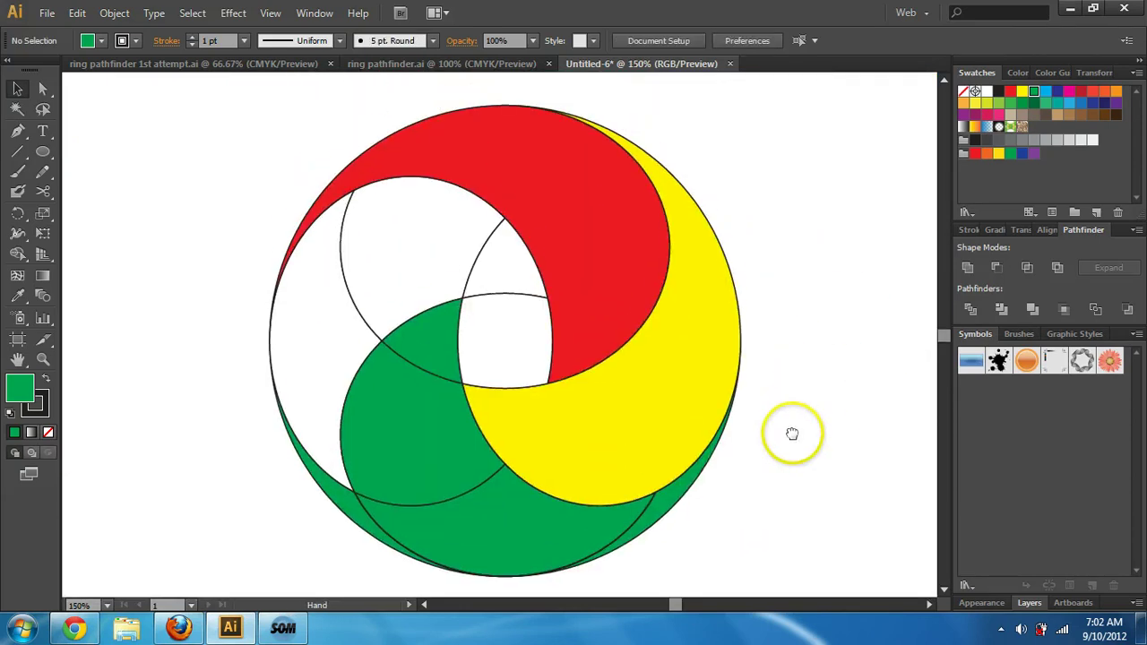
pyautogui.click(339, 507)
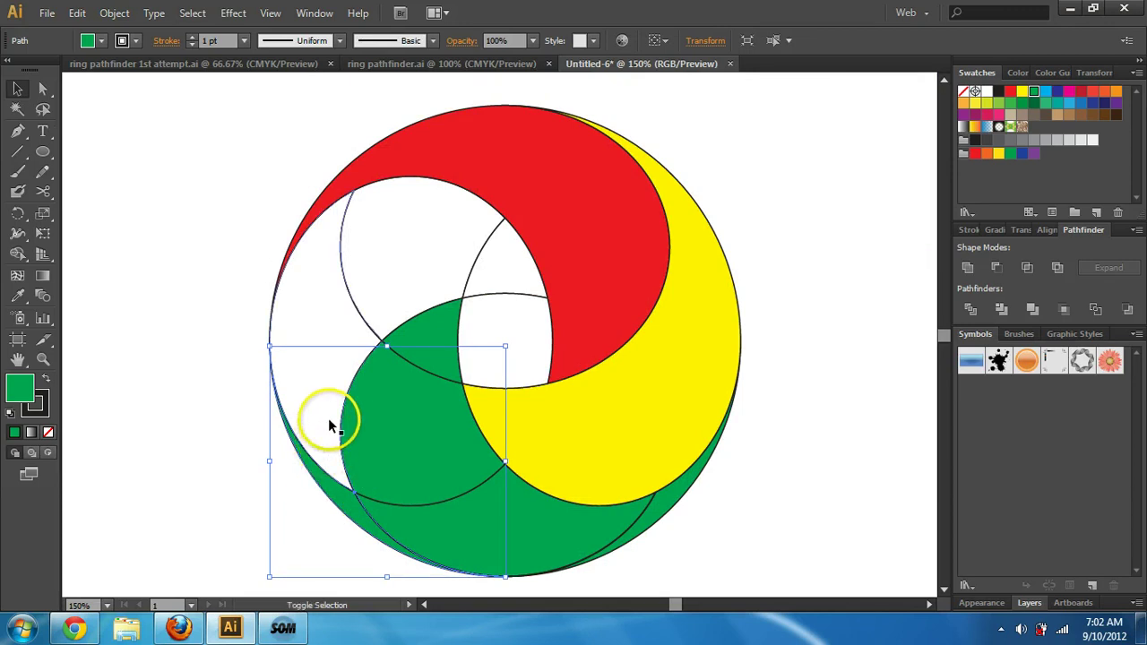
pyautogui.keyDown('shift'); pyautogui.click(375, 279); pyautogui.keyUp('shift')
pyautogui.keyDown('shift'); pyautogui.click(502, 279); pyautogui.keyUp('shift')
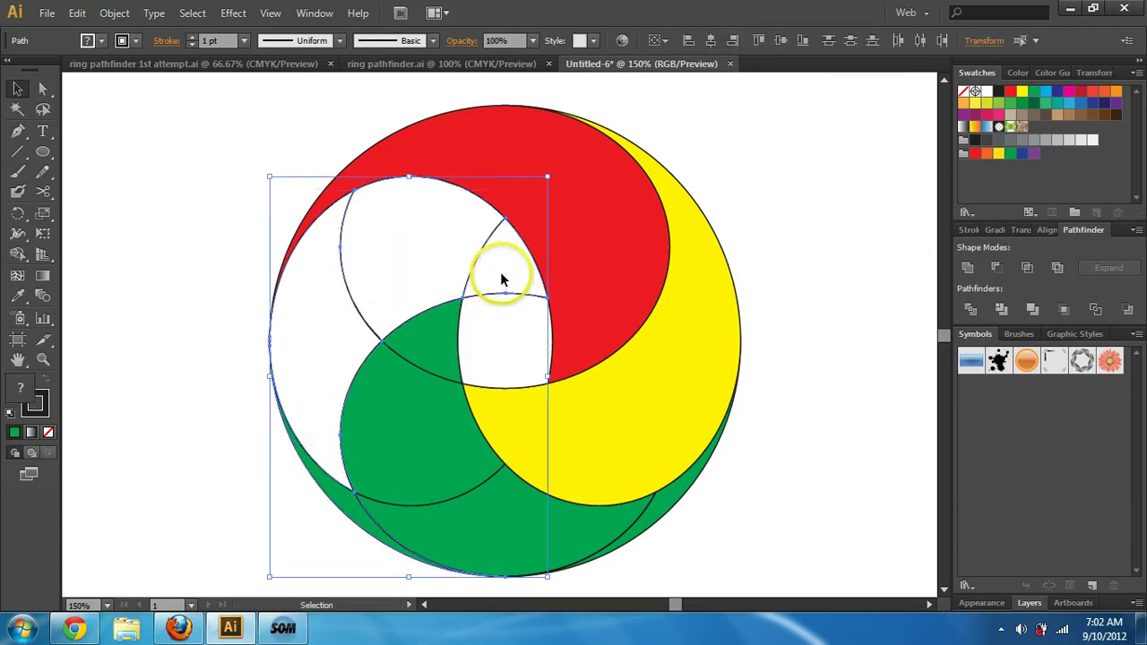
# Fill the left pieces with cyan-blue, unite them into one shape, and select the green pieces.
pyautogui.click(1046, 92)
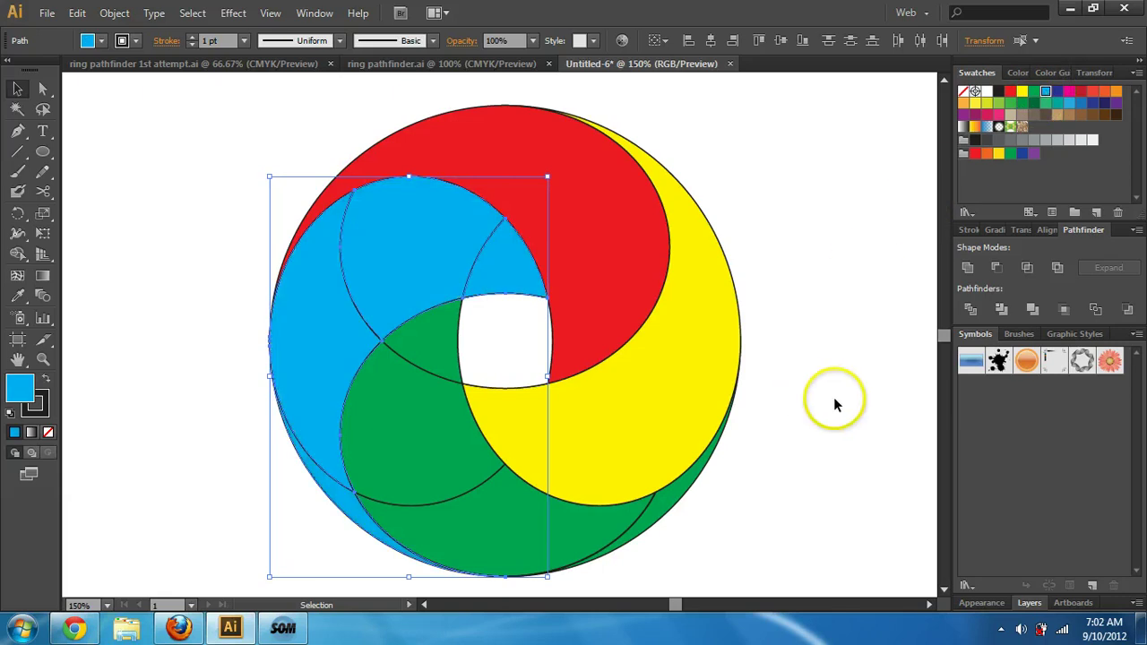
pyautogui.click(968, 267)
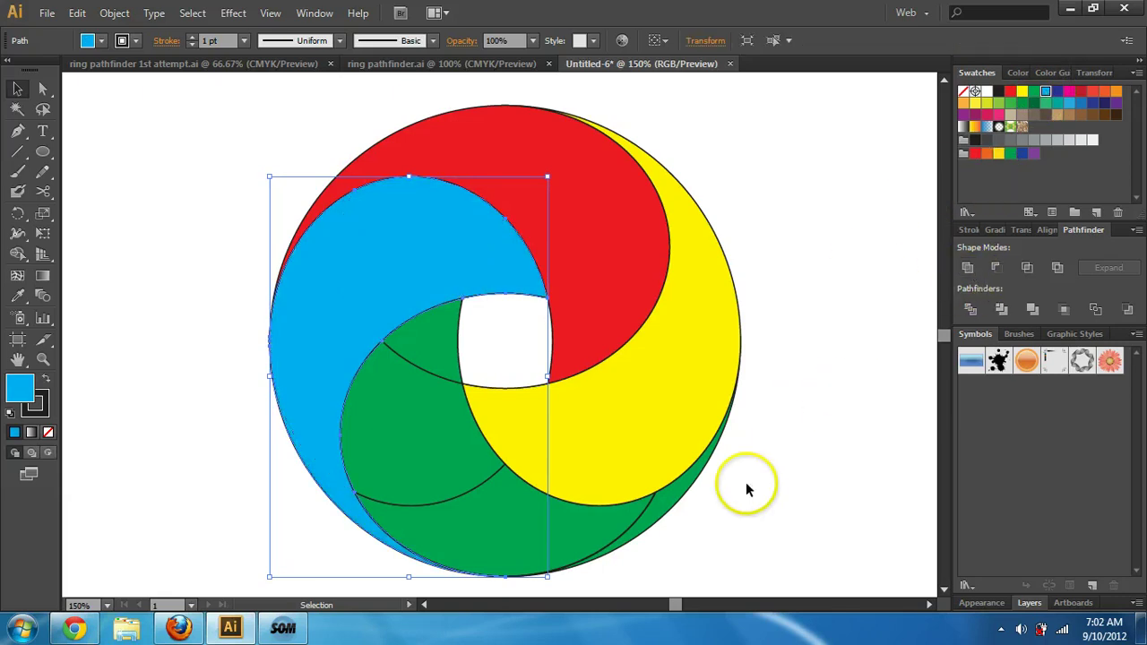
pyautogui.click(803, 500)
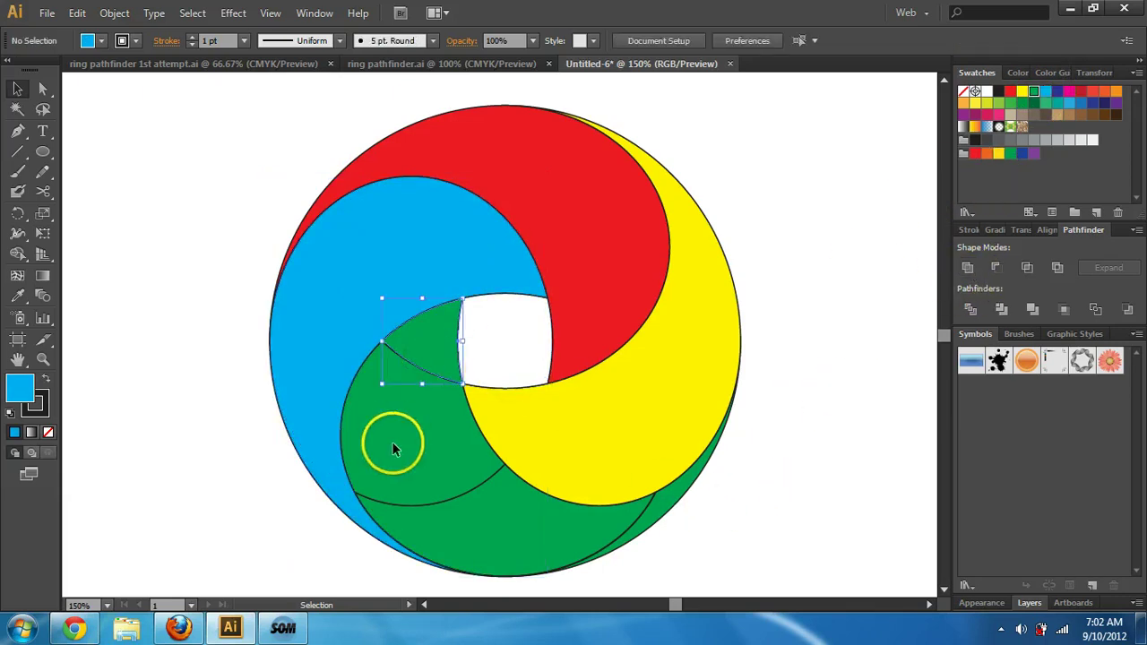
pyautogui.click(499, 525)
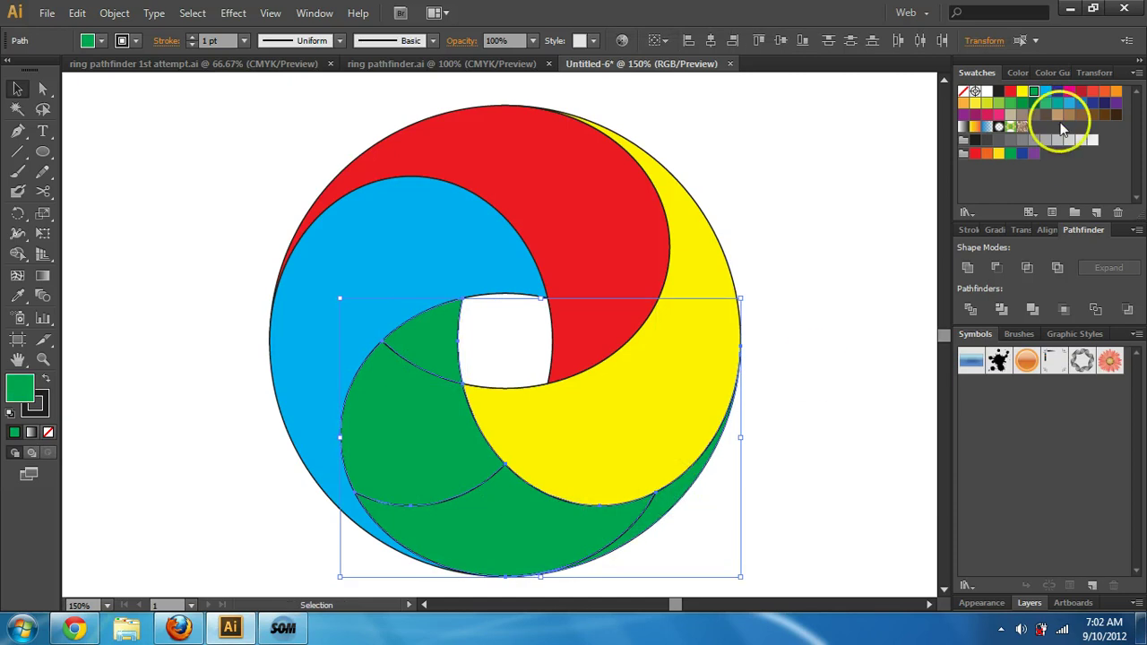
# Apply Pathfinder Unite to the green pieces, then ungroup the resulting green group.
pyautogui.click(967, 267)
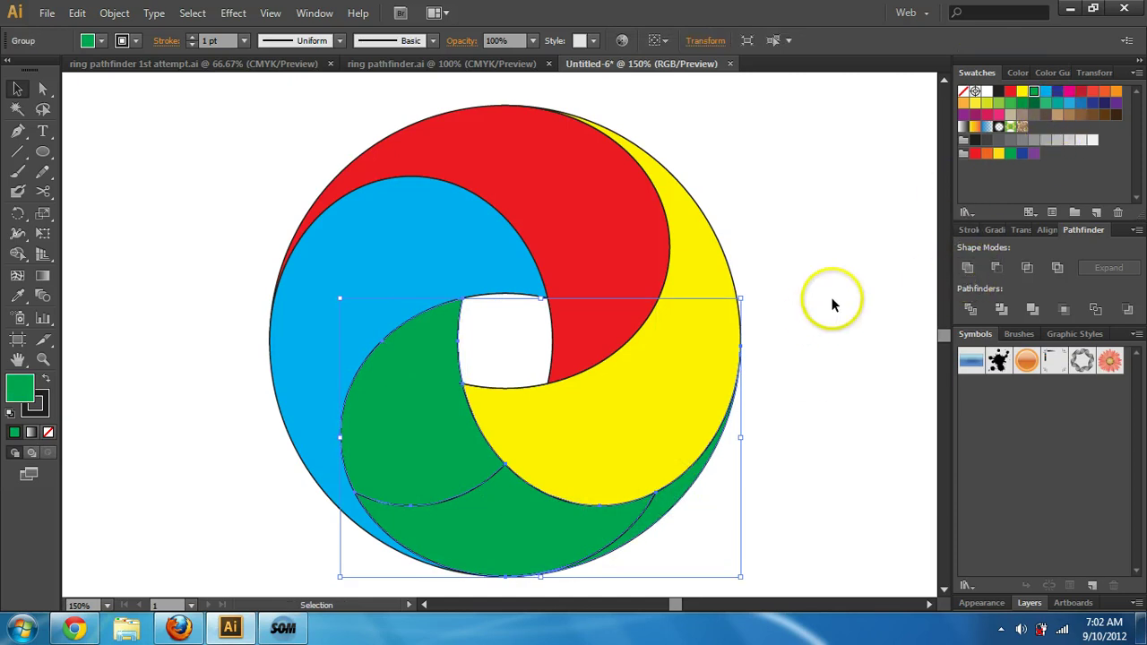
pyautogui.keyDown('shift'); pyautogui.click(583, 523); pyautogui.keyUp('shift')
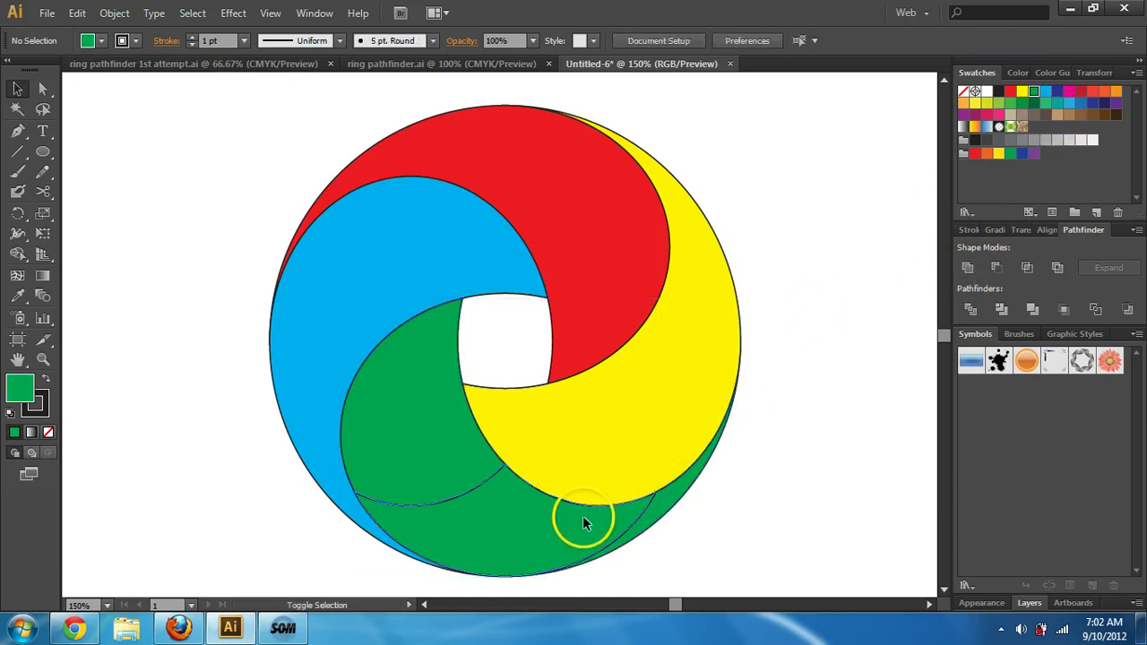
pyautogui.click(662, 508)
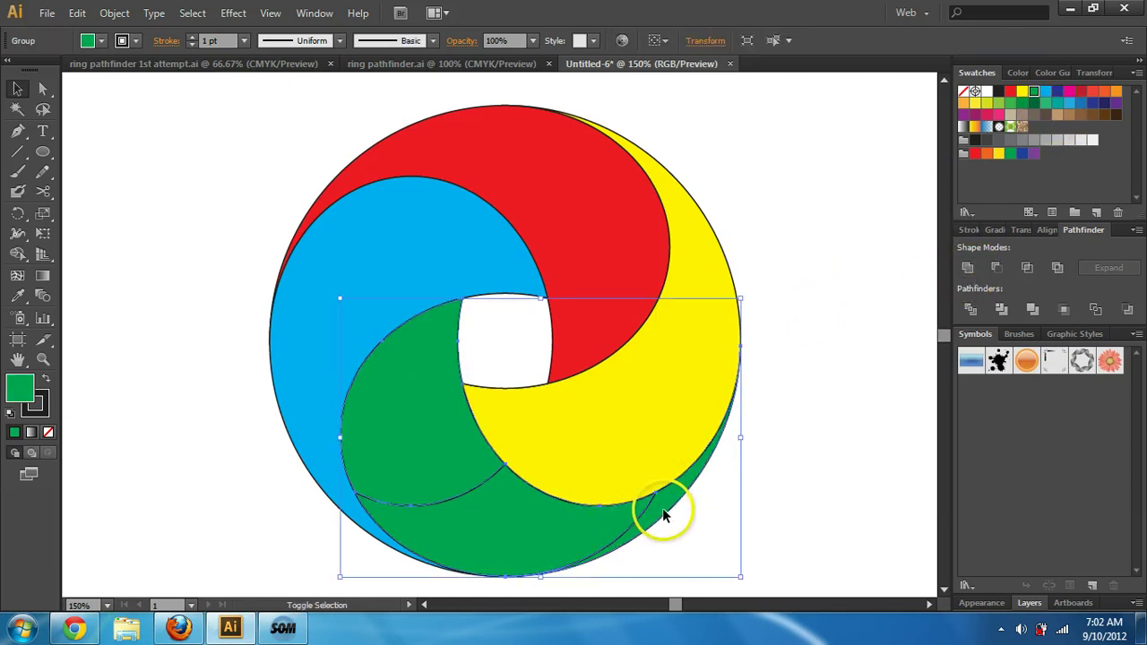
pyautogui.click(969, 269)
pyautogui.click(814, 322)
pyautogui.click(478, 514)
pyautogui.rightClick(479, 523)
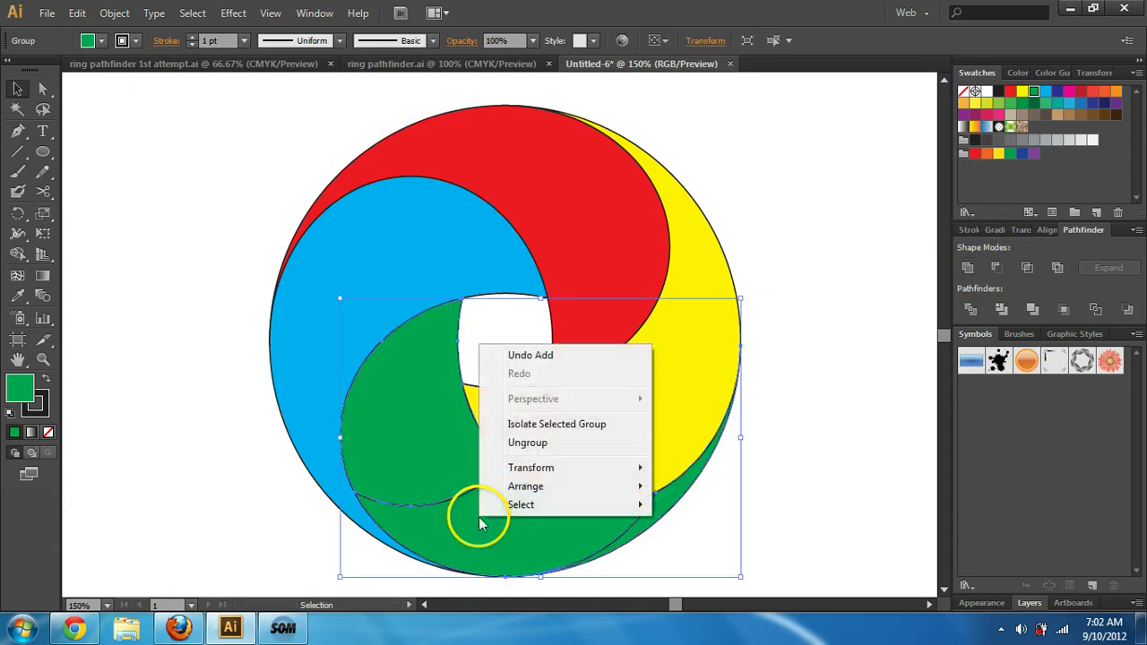
pyautogui.click(566, 444)
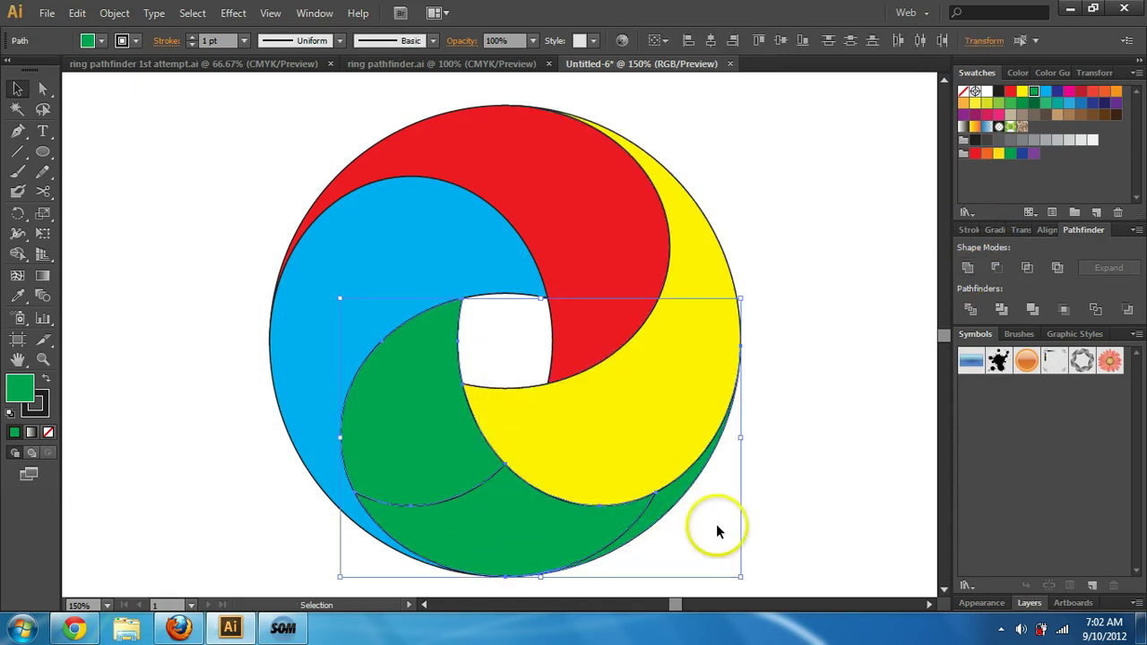
# Unite the three selected green pieces into a single green crescent.
pyautogui.click(793, 528)
pyautogui.click(672, 499)
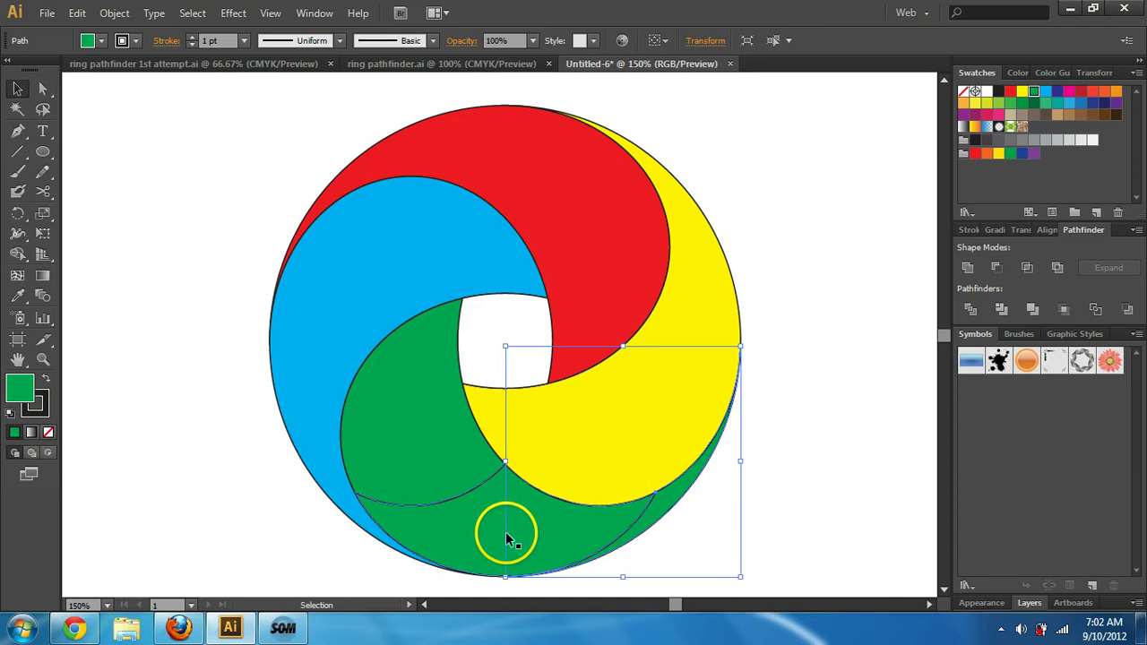
pyautogui.keyDown('shift'); pyautogui.click(506, 535); pyautogui.keyUp('shift')
pyautogui.keyDown('shift'); pyautogui.click(440, 459); pyautogui.keyUp('shift')
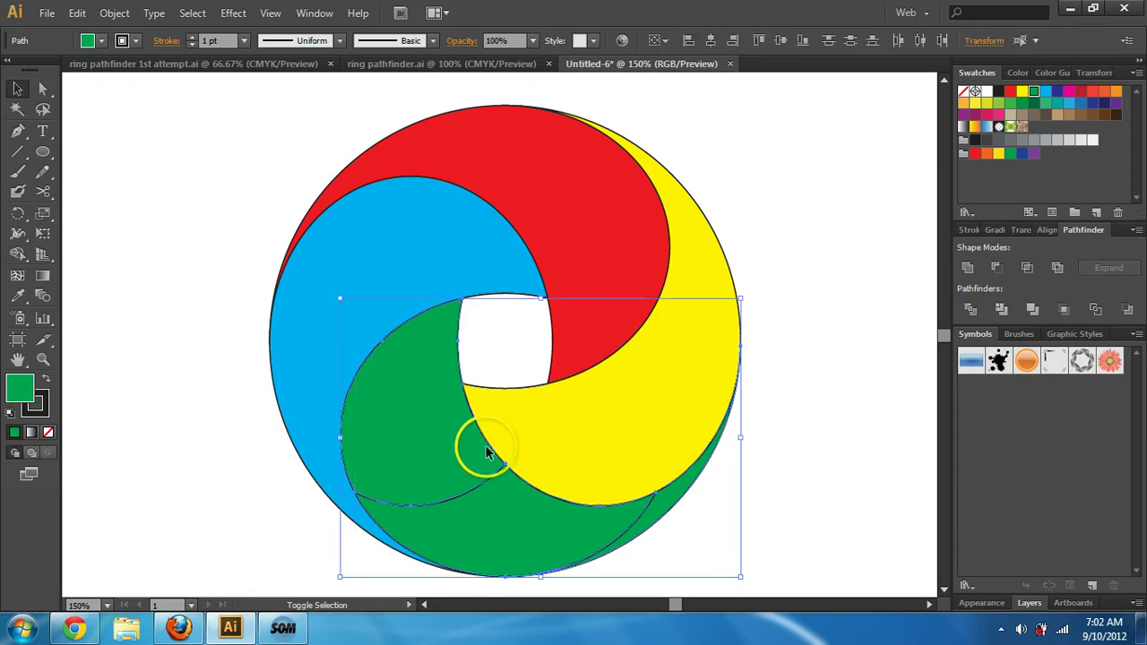
pyautogui.click(967, 267)
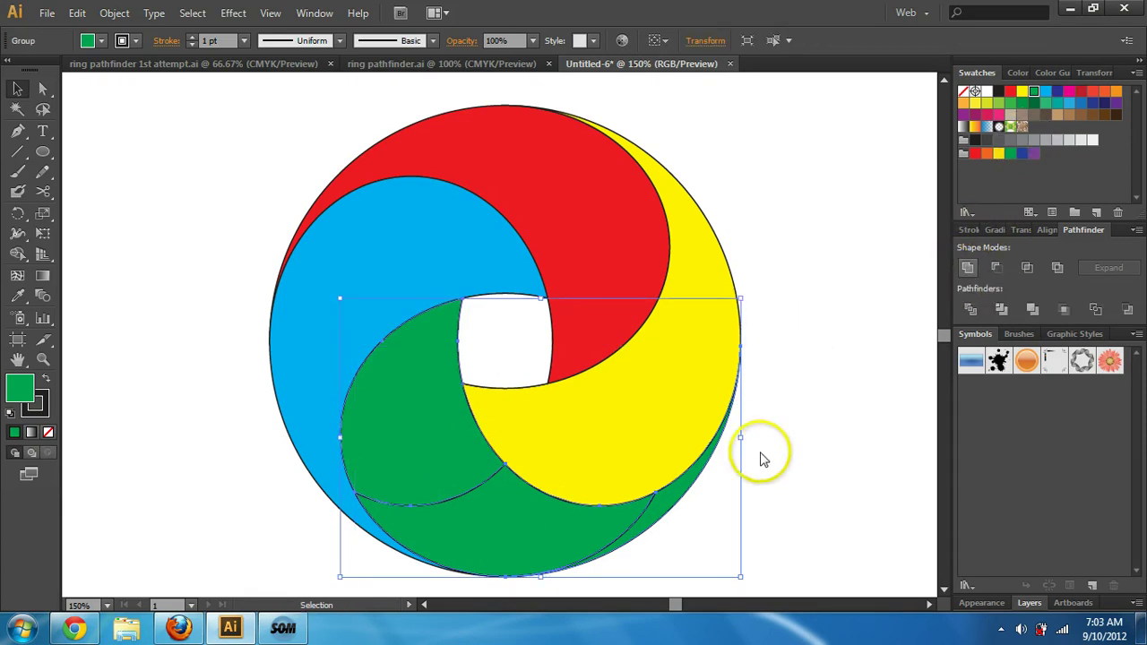
pyautogui.click(785, 486)
# Zoom in and give all ring pieces a black stroke to reveal stray paths.
pyautogui.click(266, 630)
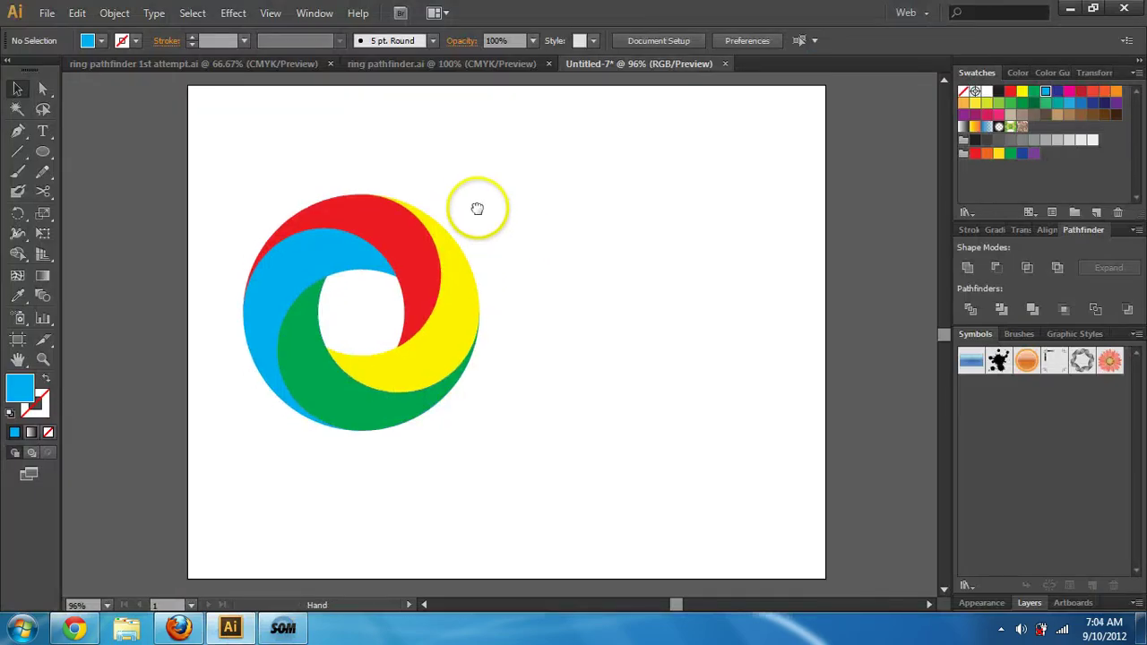
pyautogui.moveTo(474, 205); pyautogui.dragTo(535, 228)
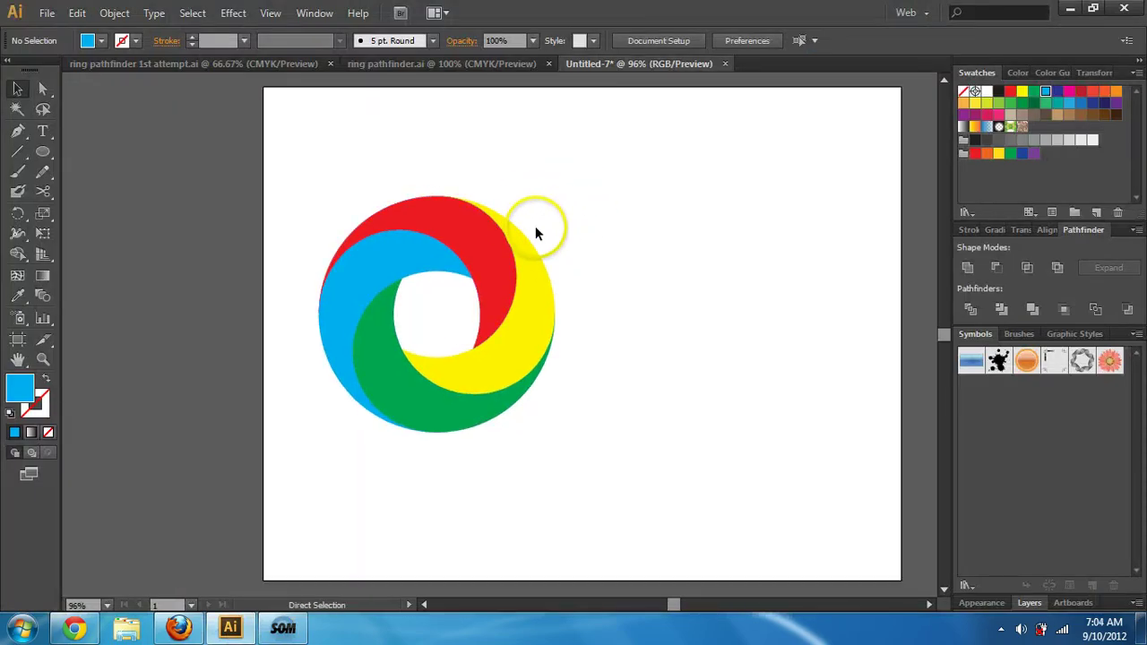
pyautogui.hotkey('ctrl', '=')
pyautogui.hotkey('ctrl', '=')
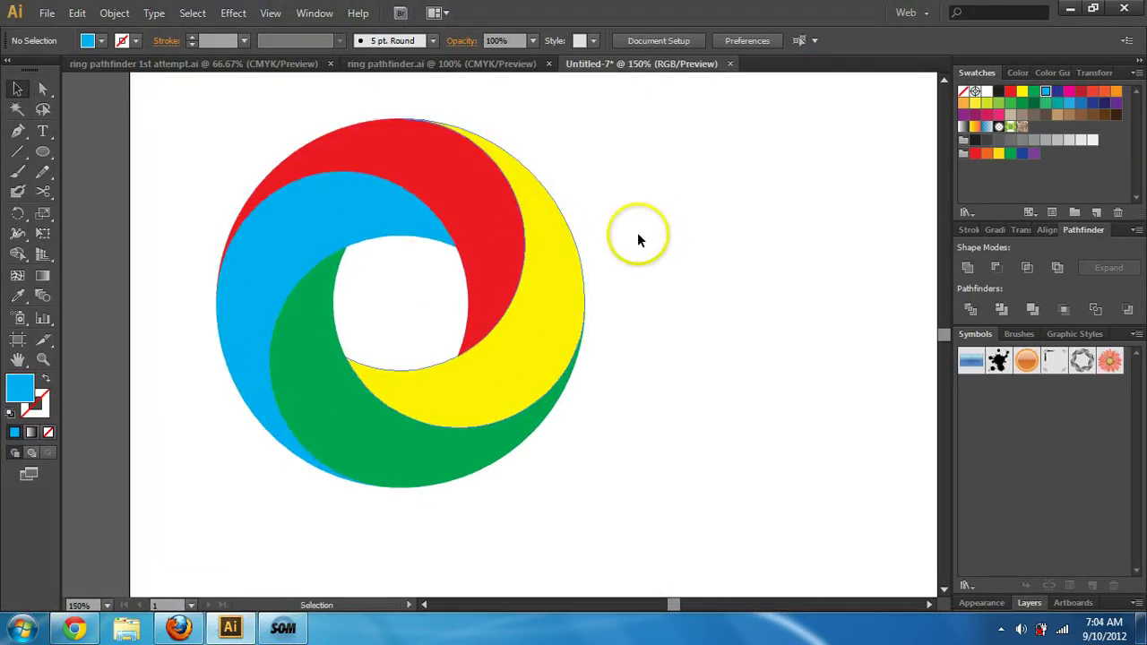
pyautogui.moveTo(227, 149); pyautogui.dragTo(607, 519)
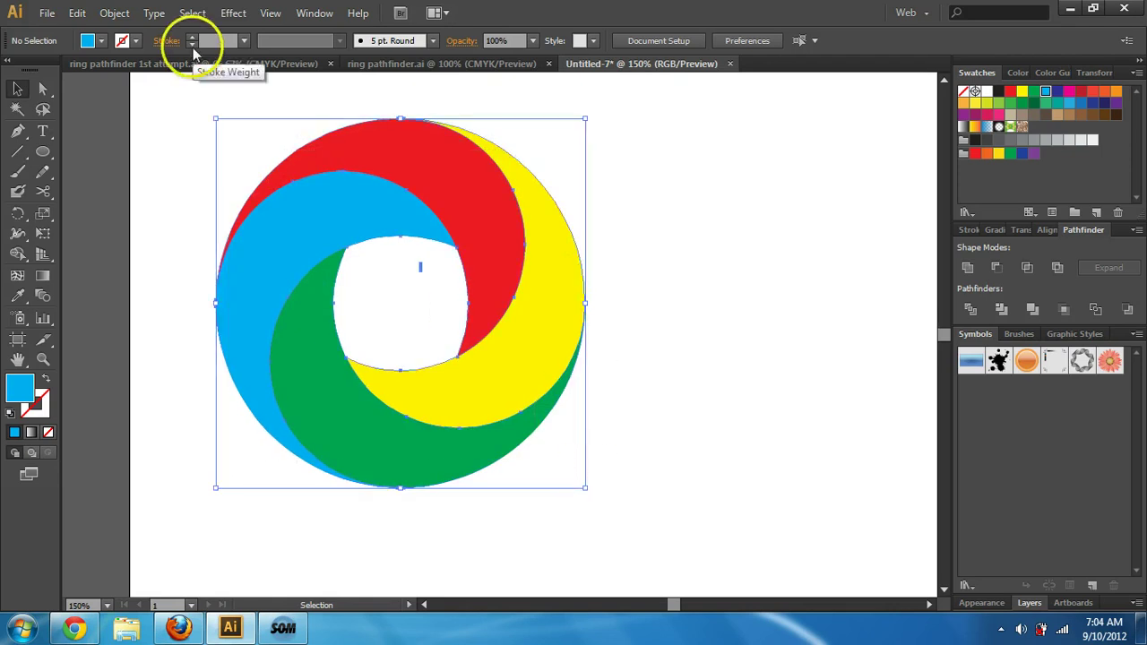
pyautogui.click(125, 41)
pyautogui.click(43, 72)
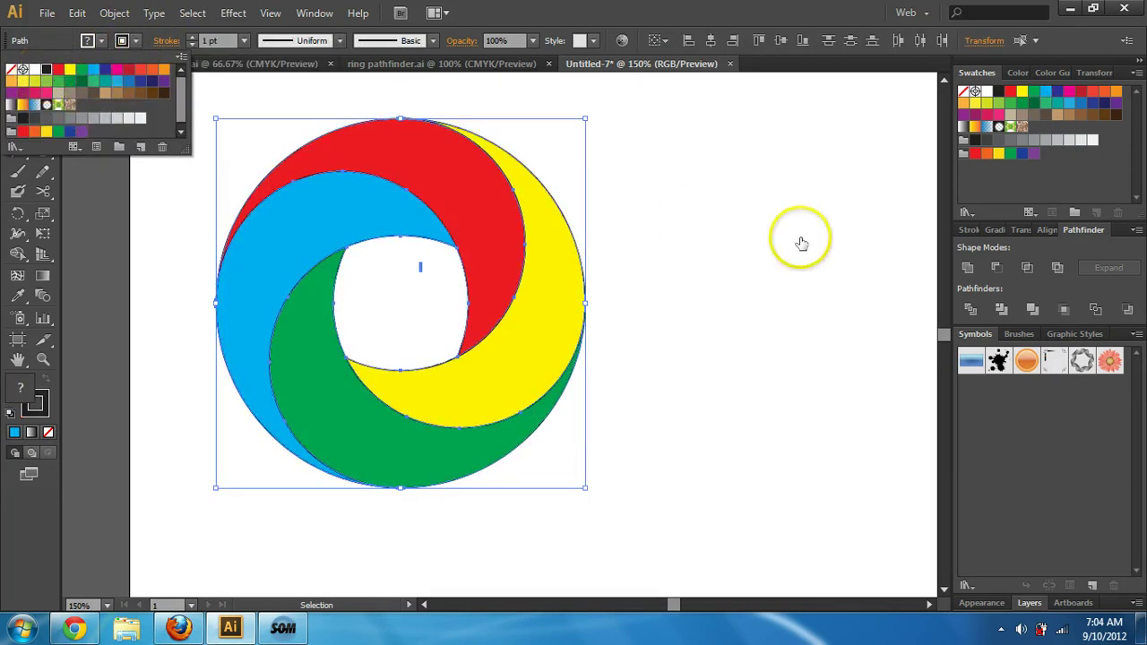
pyautogui.click(688, 395)
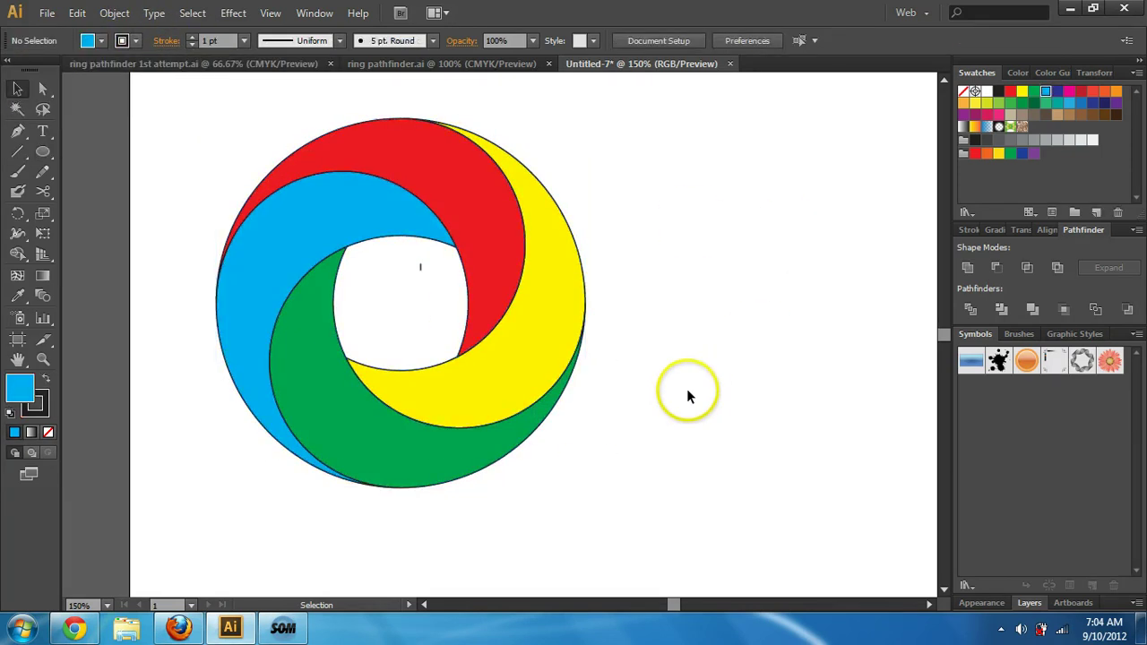
# Delete the two tiny stray paths in the ring's centre.
pyautogui.click(427, 273)
pyautogui.press('Delete')
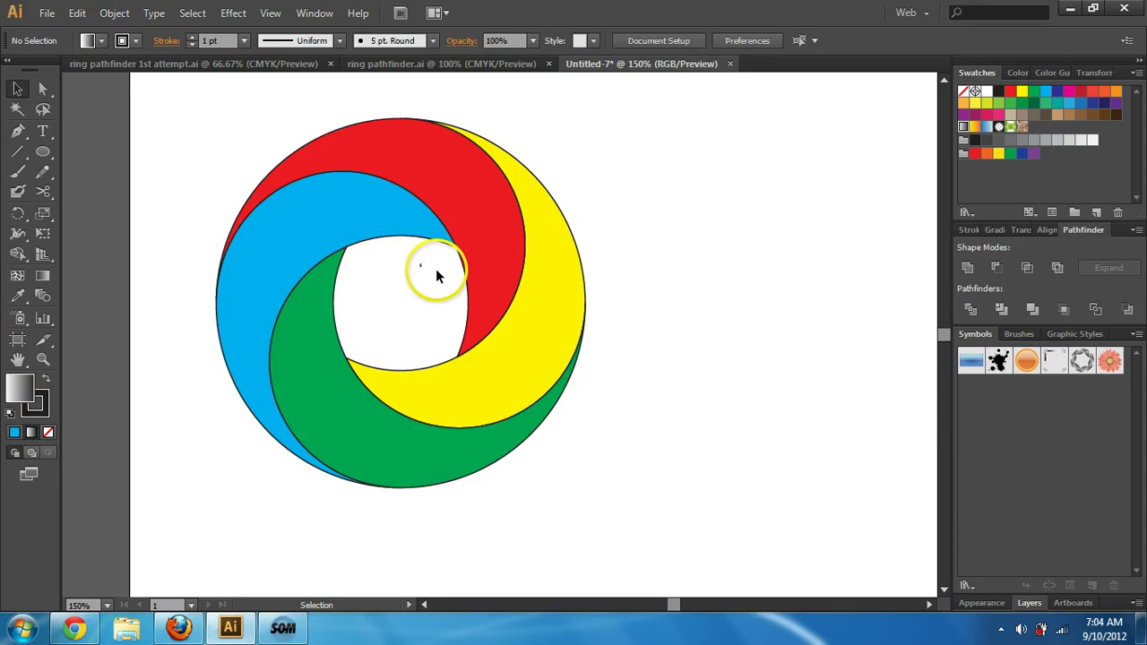
pyautogui.click(419, 262)
pyautogui.press('Delete')
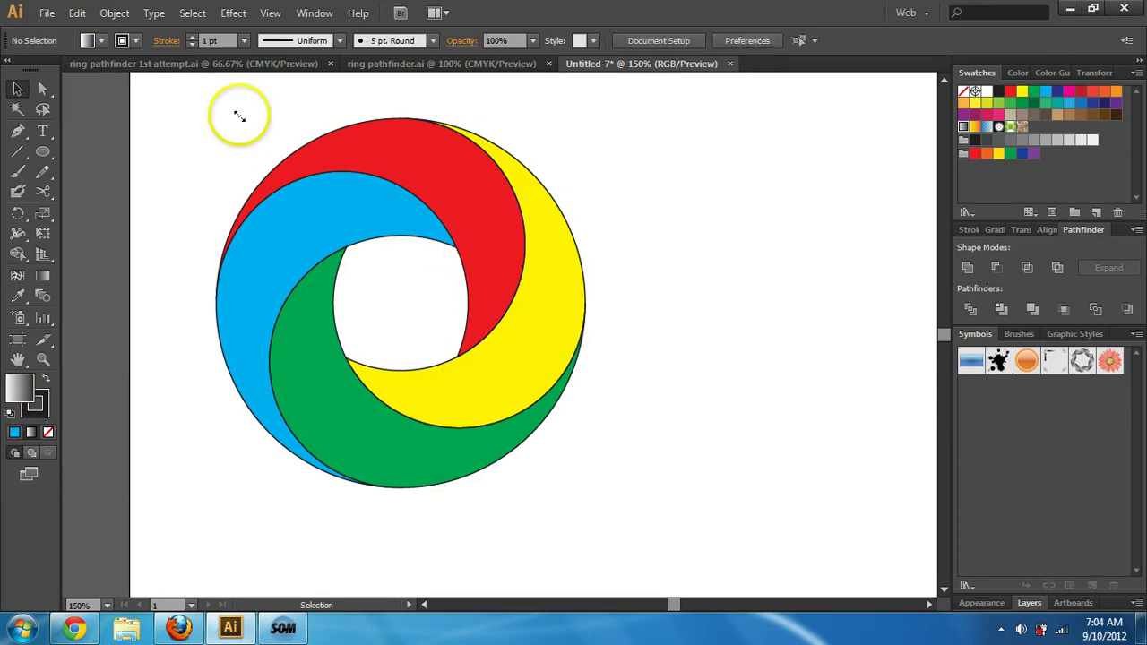
# Set the ring pieces' stroke to None and zoom out to the whole artboard.
pyautogui.moveTo(238, 115); pyautogui.dragTo(574, 502)
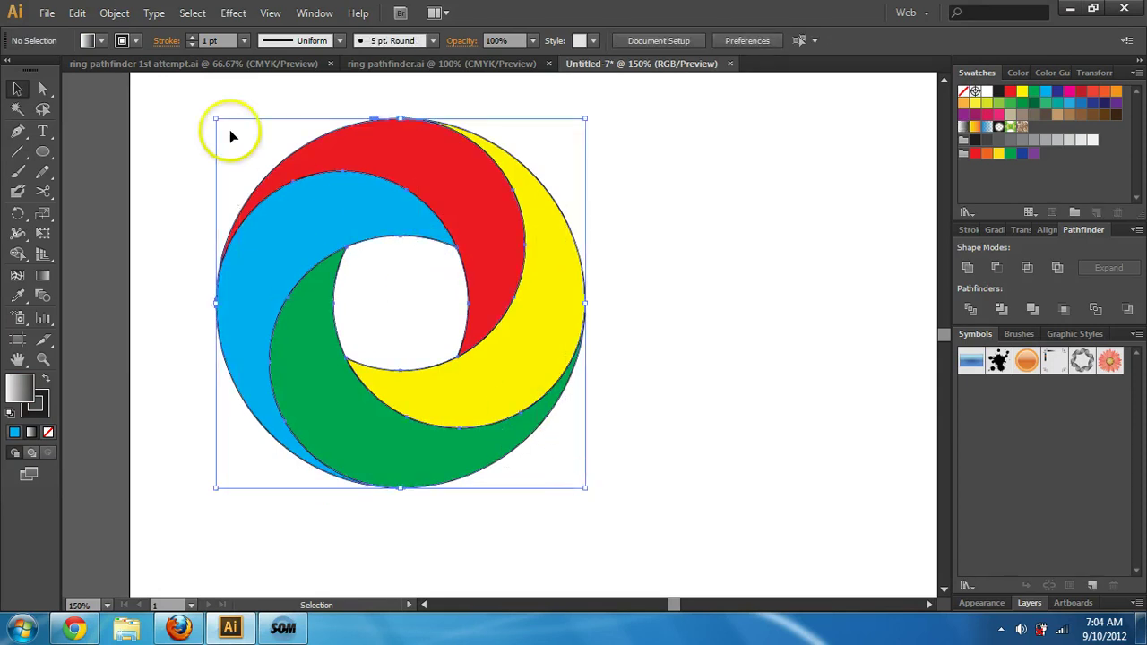
pyautogui.click(129, 42)
pyautogui.click(10, 71)
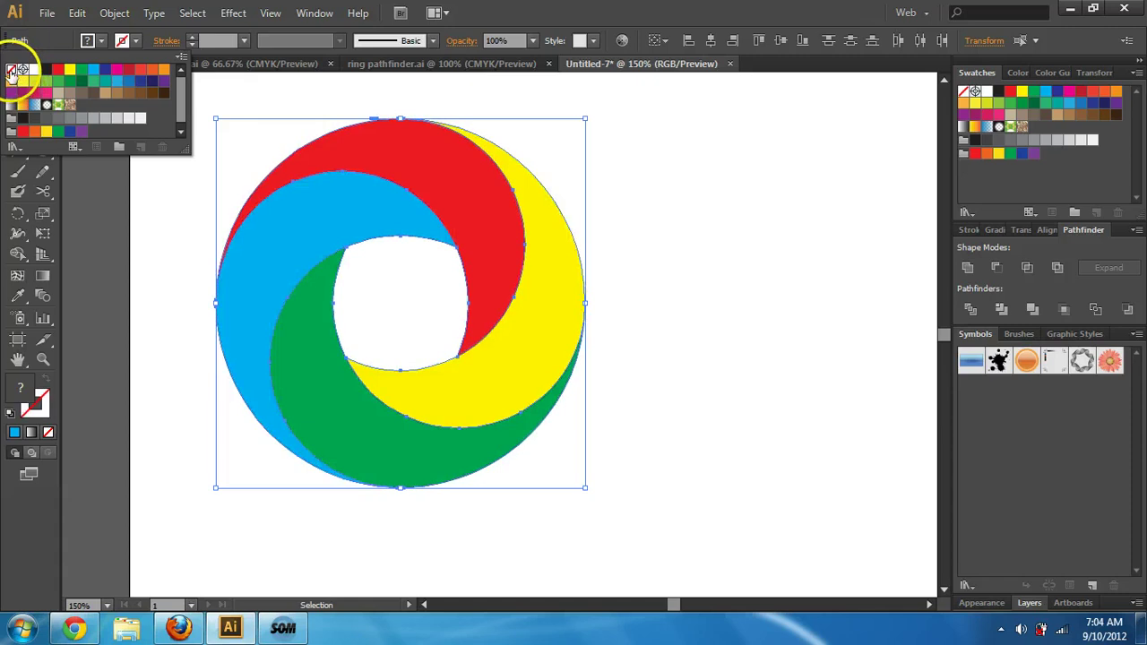
pyautogui.click(680, 248)
pyautogui.click(681, 254)
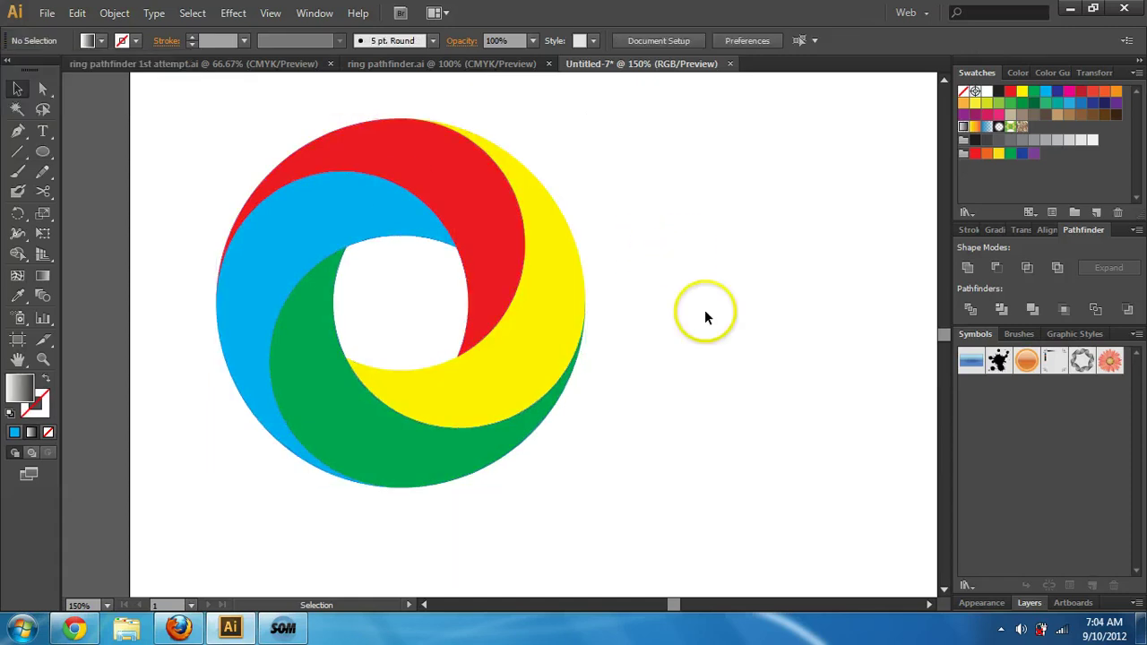
pyautogui.hotkey('ctrl', '-')
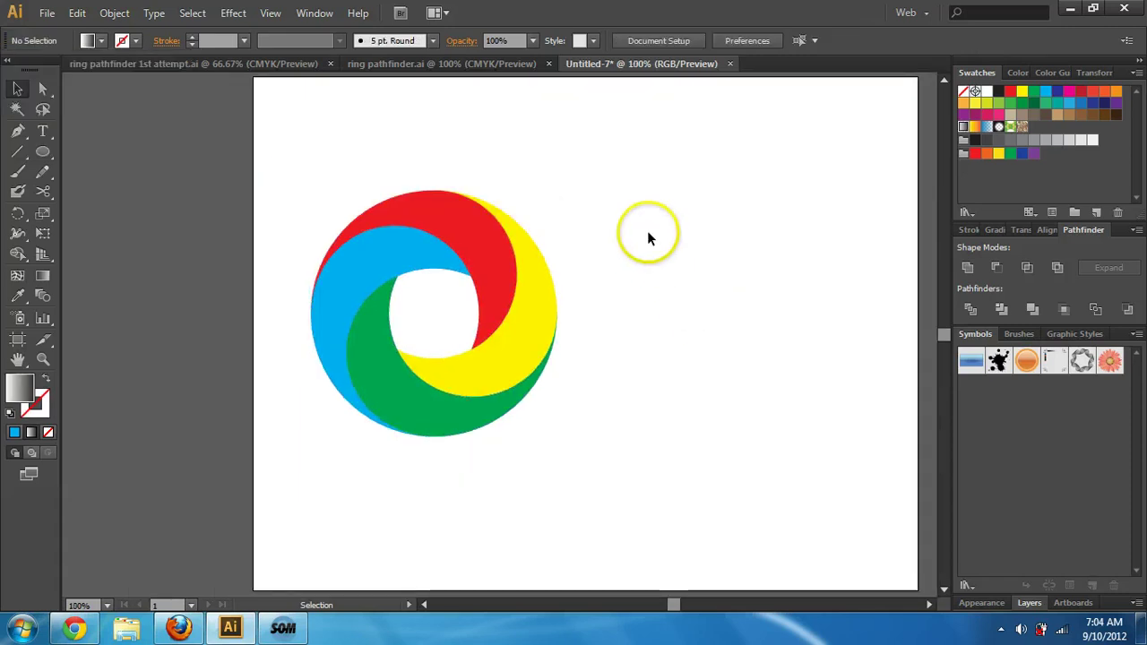
pyautogui.moveTo(326, 398); pyautogui.dragTo(325, 398)
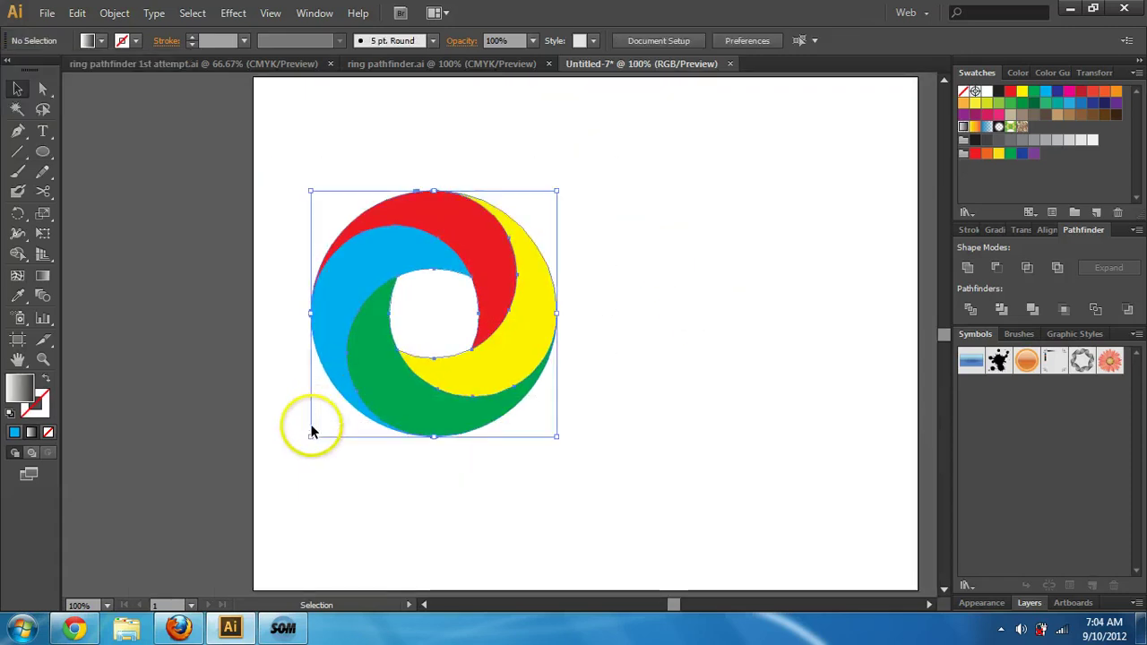
# Apply the white-to-black gradient swatch to all ring pieces, then select the top segment.
pyautogui.click(964, 127)
pyautogui.click(740, 270)
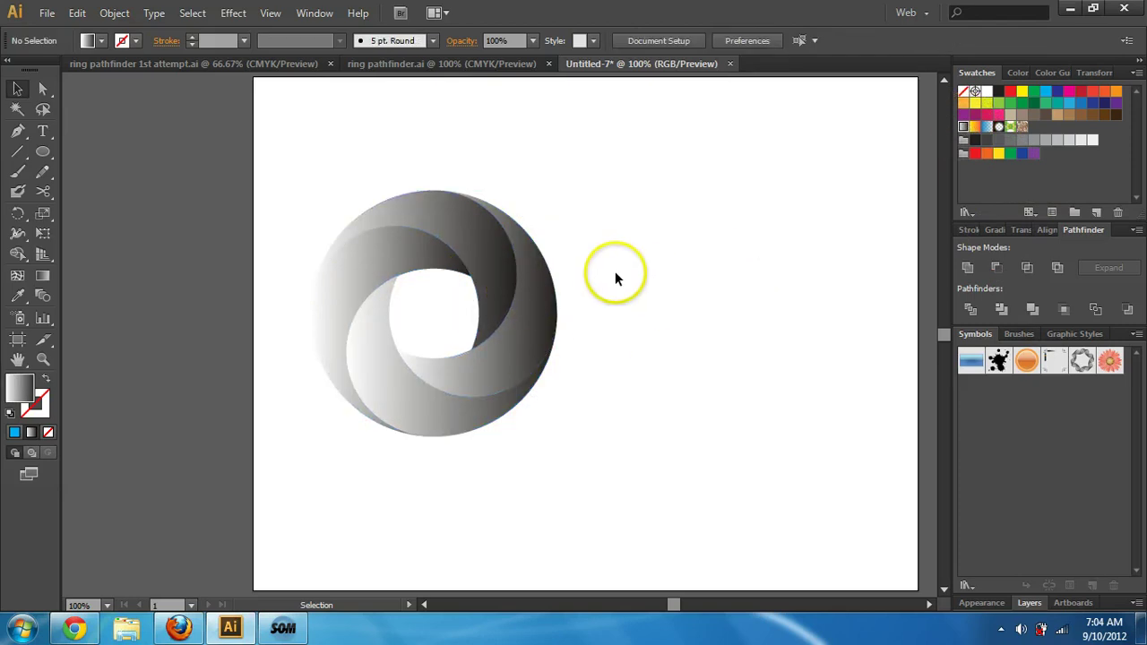
pyautogui.click(473, 242)
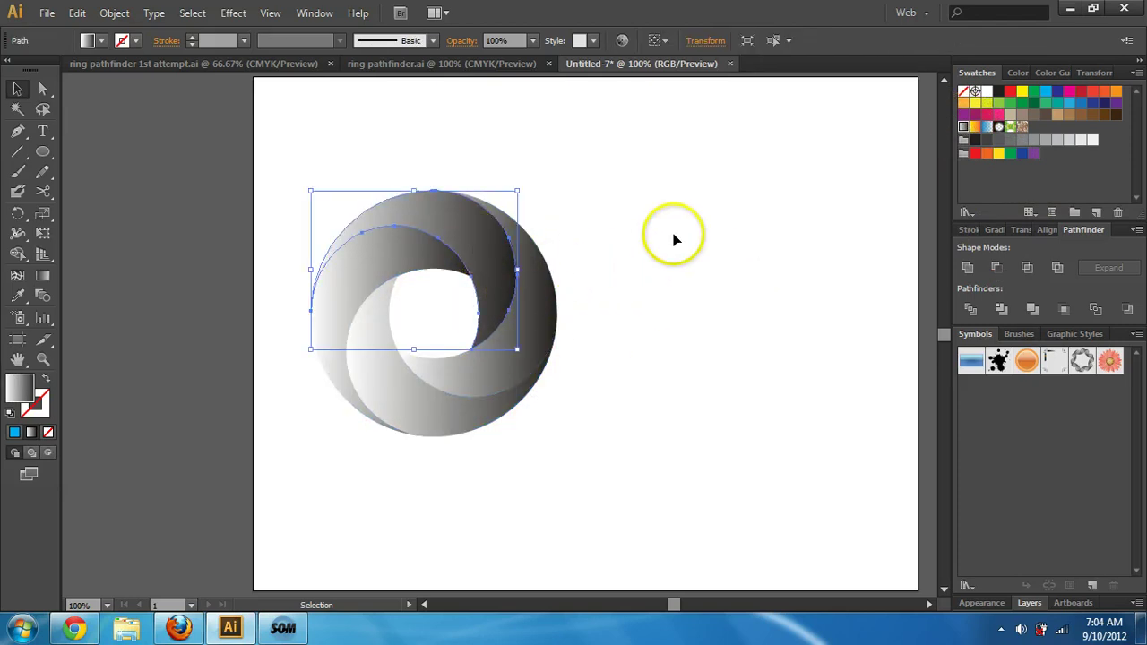
pyautogui.click(998, 231)
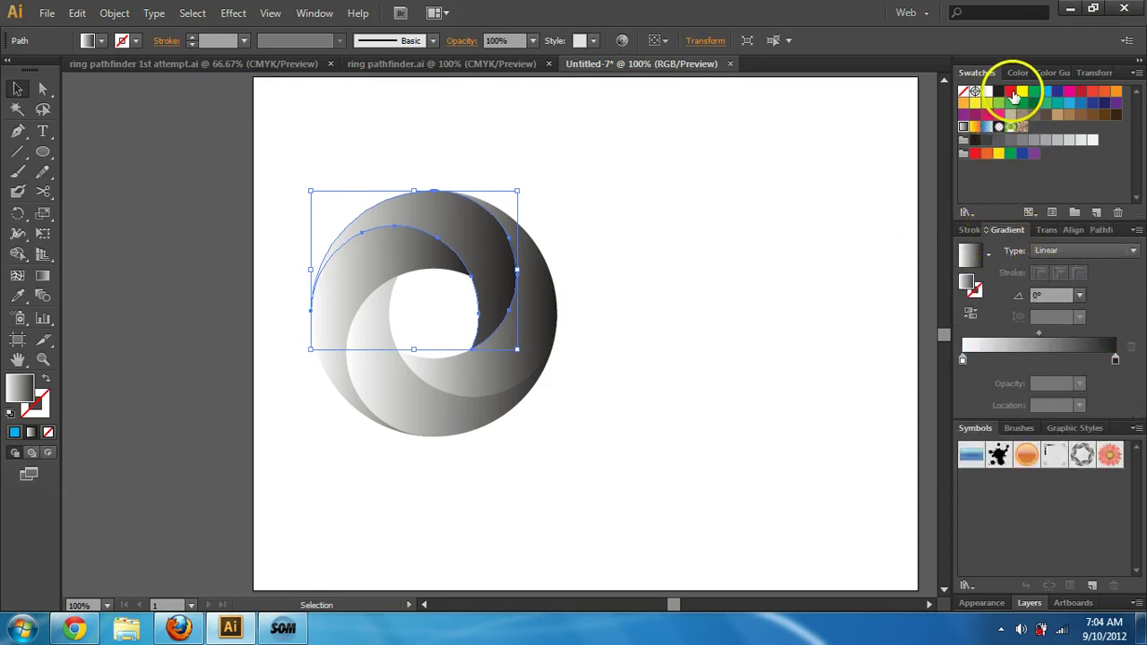
# Add red to the top segment's gradient and drag its direction to about -17.1°.
pyautogui.moveTo(1013, 97); pyautogui.dragTo(965, 358)
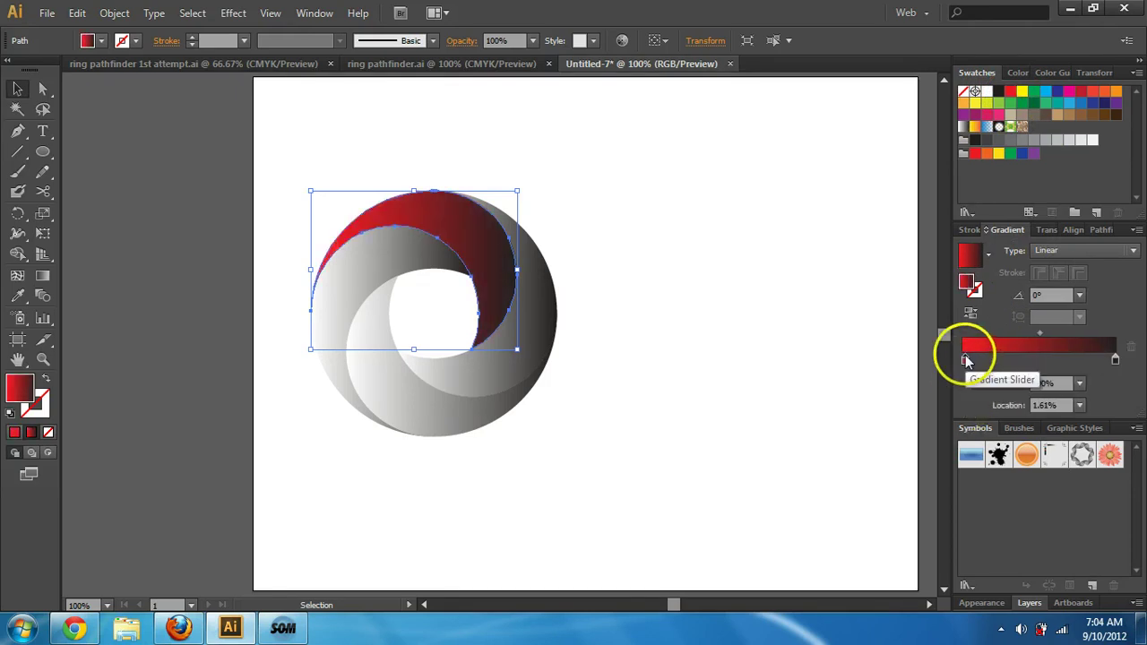
pyautogui.click(43, 276)
pyautogui.moveTo(313, 221)
pyautogui.mouseDown()
pyautogui.moveTo(578, 324)
pyautogui.moveTo(630, 362)
pyautogui.mouseUp()
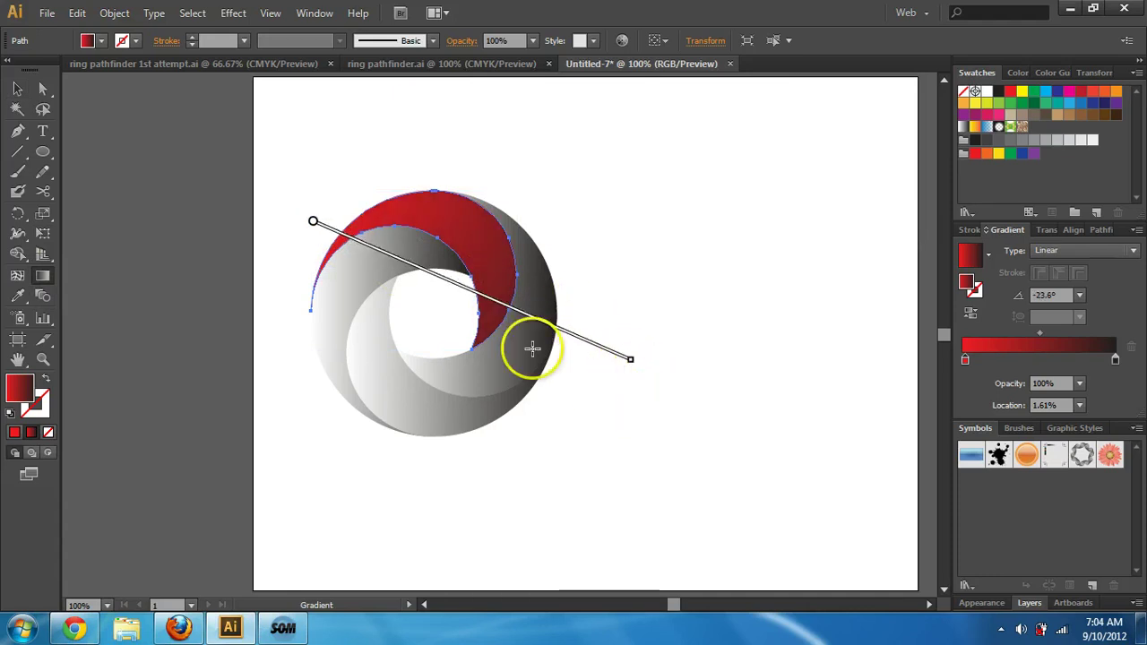
pyautogui.moveTo(401, 261); pyautogui.dragTo(469, 339)
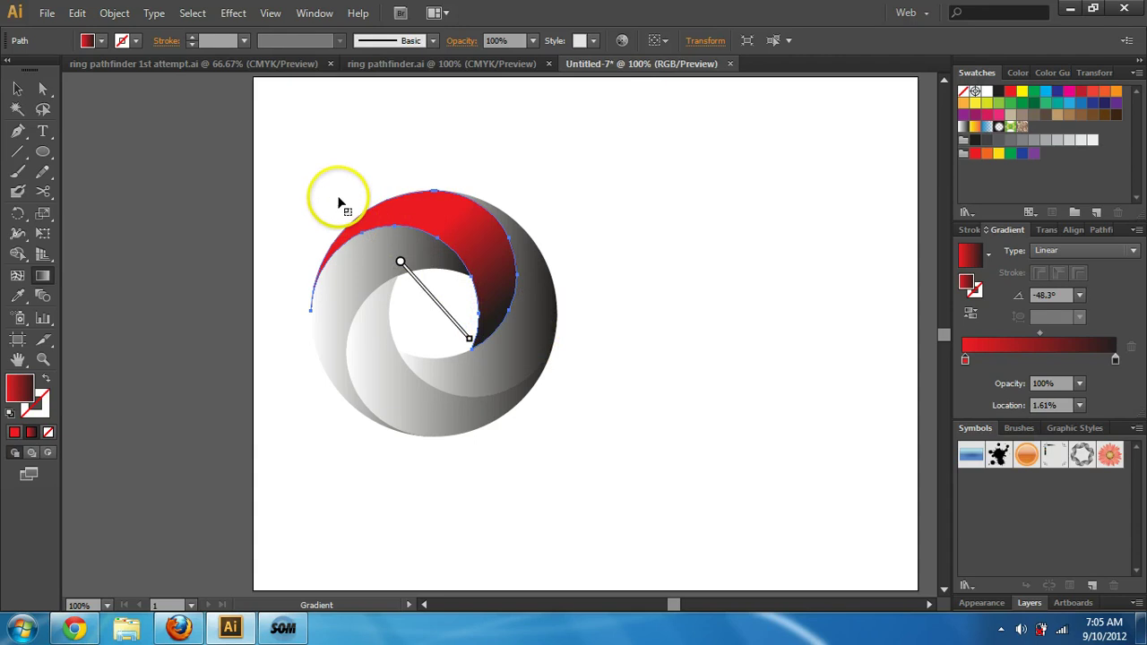
pyautogui.moveTo(330, 193)
pyautogui.mouseDown()
pyautogui.moveTo(534, 336)
pyautogui.moveTo(561, 358)
pyautogui.moveTo(559, 375)
pyautogui.mouseUp()
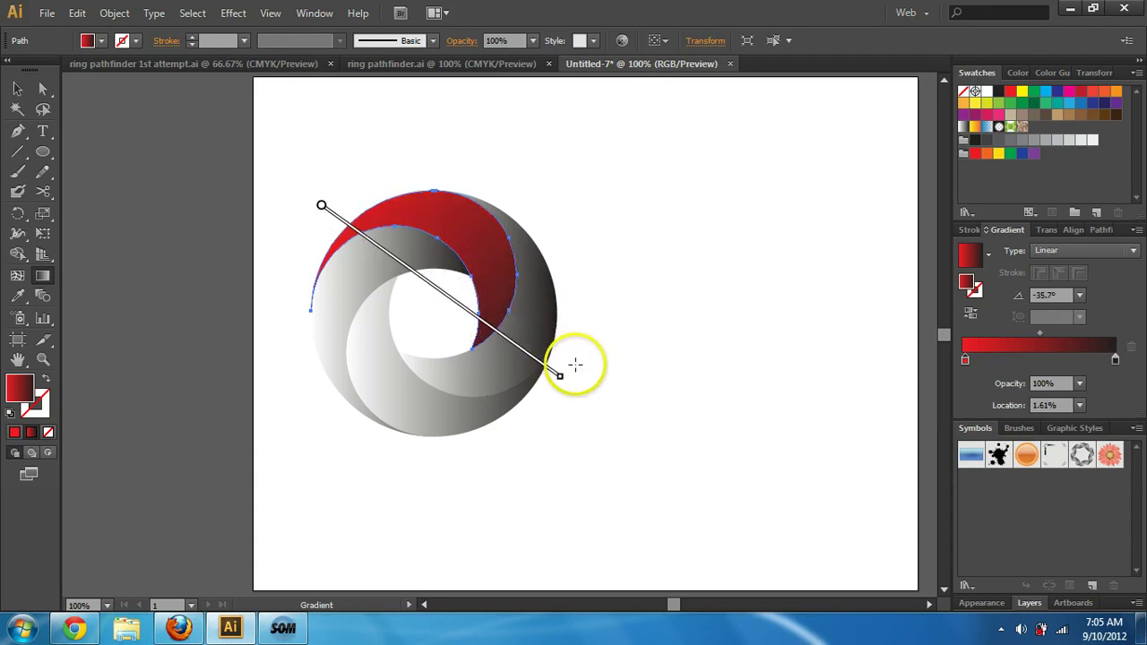
pyautogui.moveTo(313, 262)
pyautogui.mouseDown()
pyautogui.moveTo(425, 269)
pyautogui.moveTo(528, 293)
pyautogui.moveTo(658, 385)
pyautogui.moveTo(687, 384)
pyautogui.mouseUp()
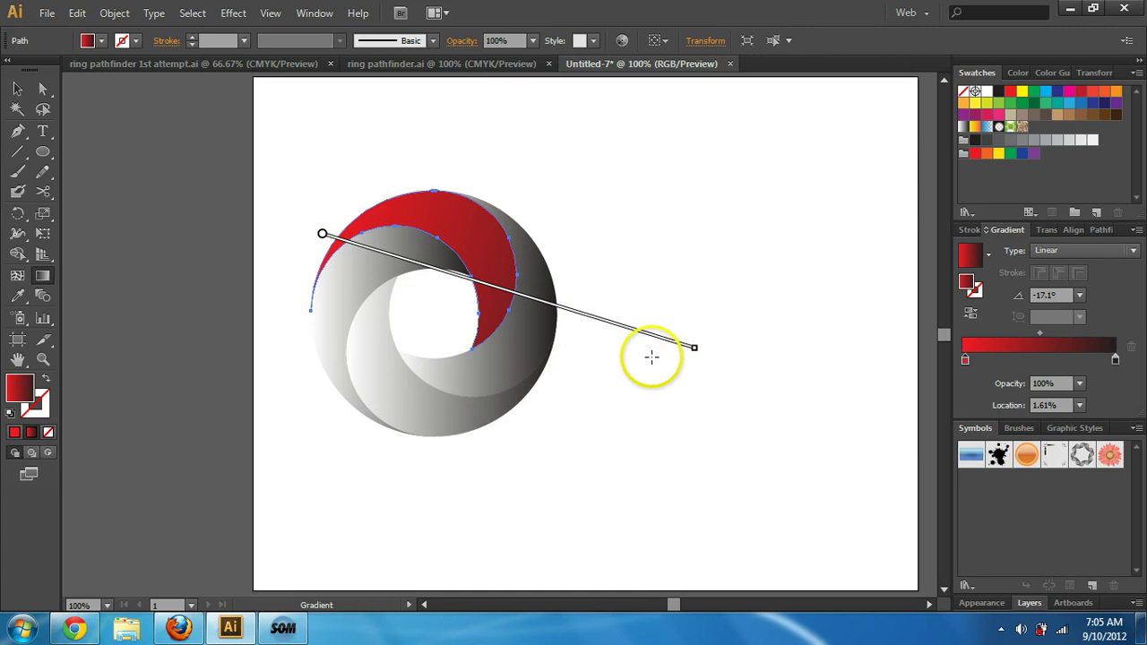
pyautogui.moveTo(513, 302)
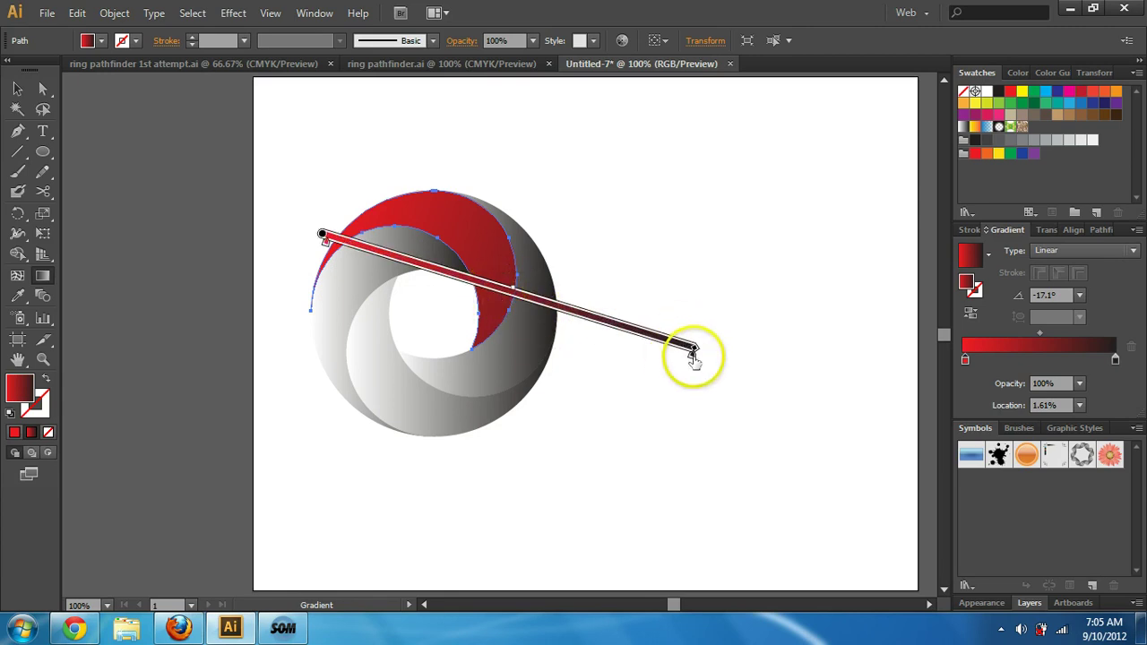
pyautogui.moveTo(1040, 332)
pyautogui.mouseDown()
pyautogui.moveTo(1017, 334)
pyautogui.moveTo(1037, 341)
pyautogui.mouseUp()
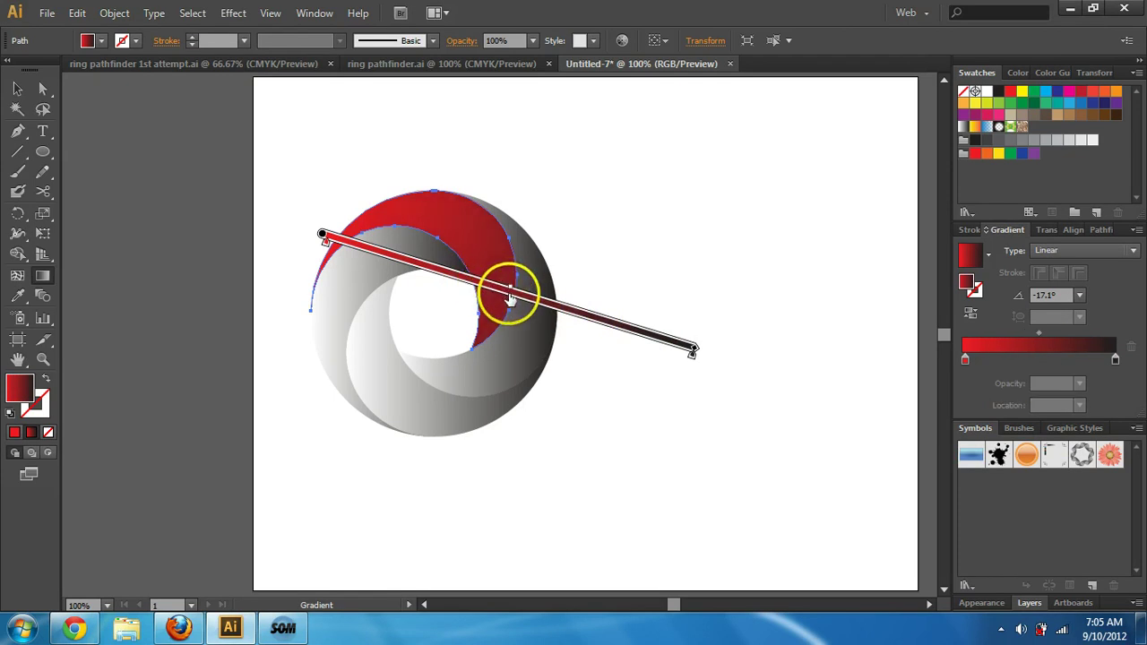
pyautogui.moveTo(511, 291)
pyautogui.mouseDown()
pyautogui.moveTo(566, 310)
pyautogui.moveTo(528, 275)
pyautogui.moveTo(515, 287)
pyautogui.mouseUp()
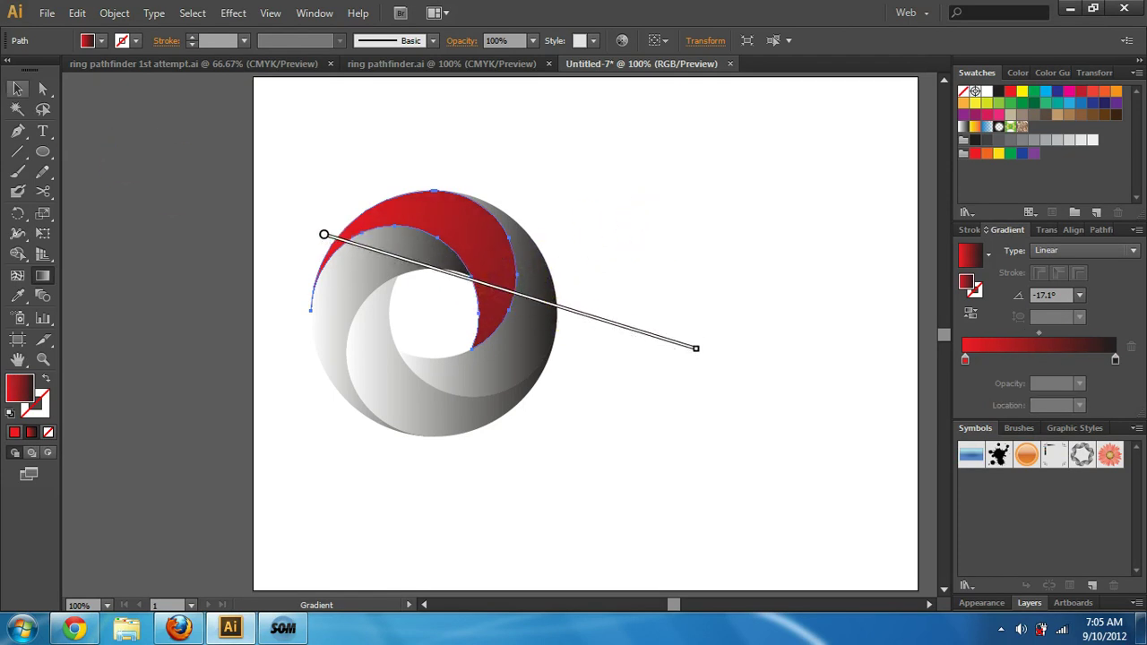
pyautogui.click(20, 90)
# Add a red stop, darken its R value, and move it to 97.85%.
pyautogui.click(538, 180)
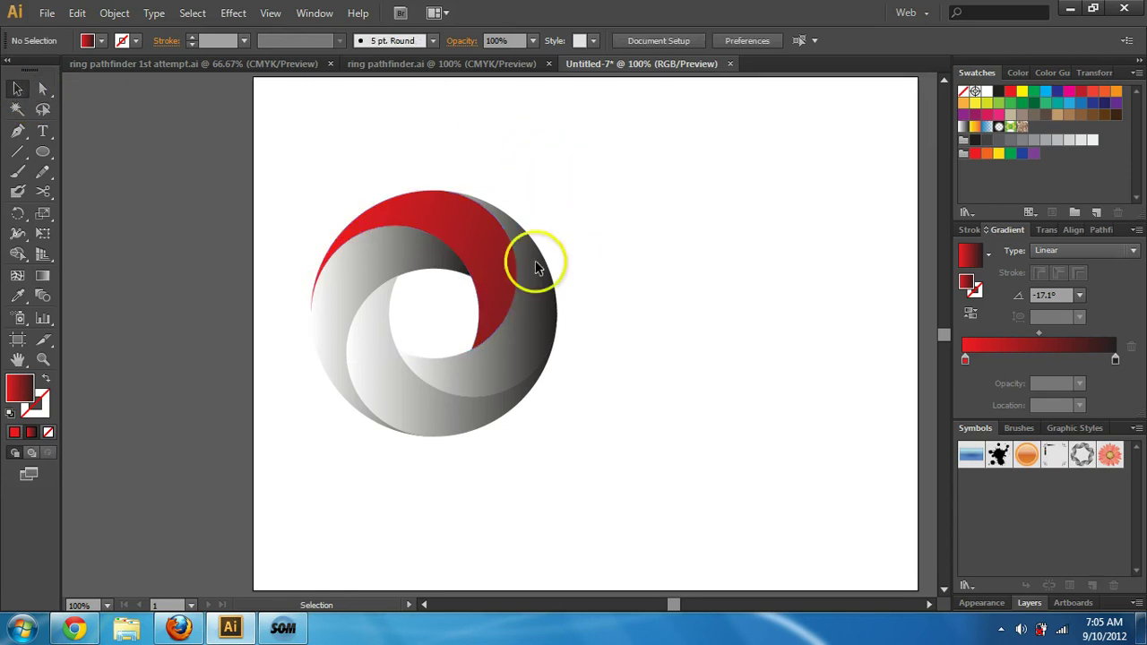
pyautogui.click(497, 269)
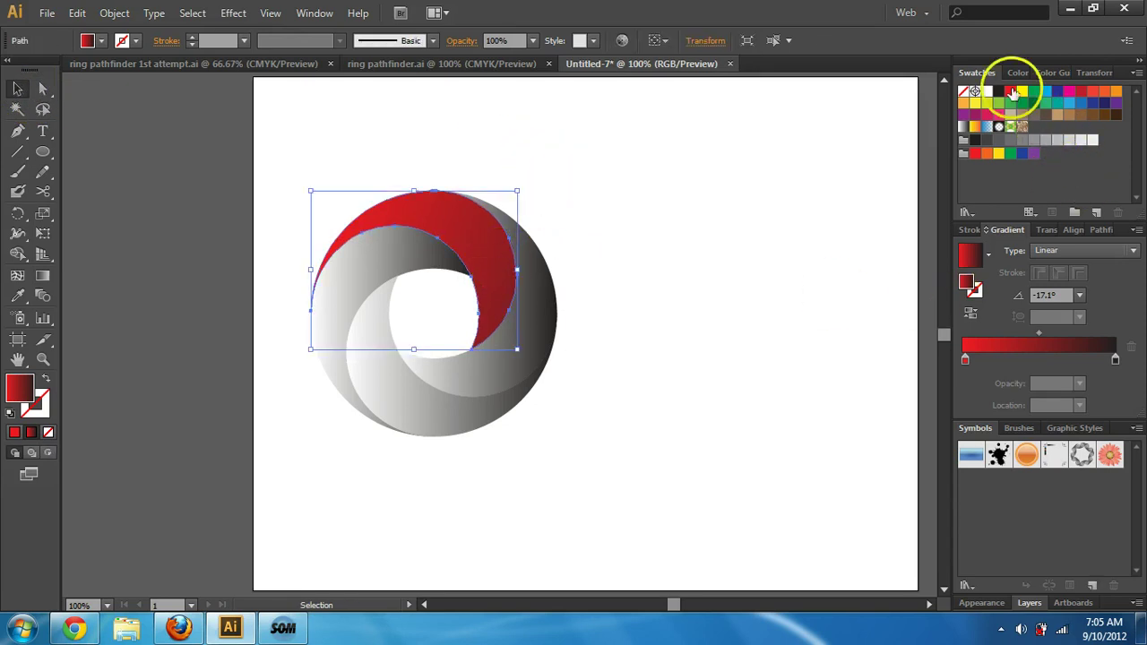
pyautogui.moveTo(1013, 92); pyautogui.dragTo(1099, 360)
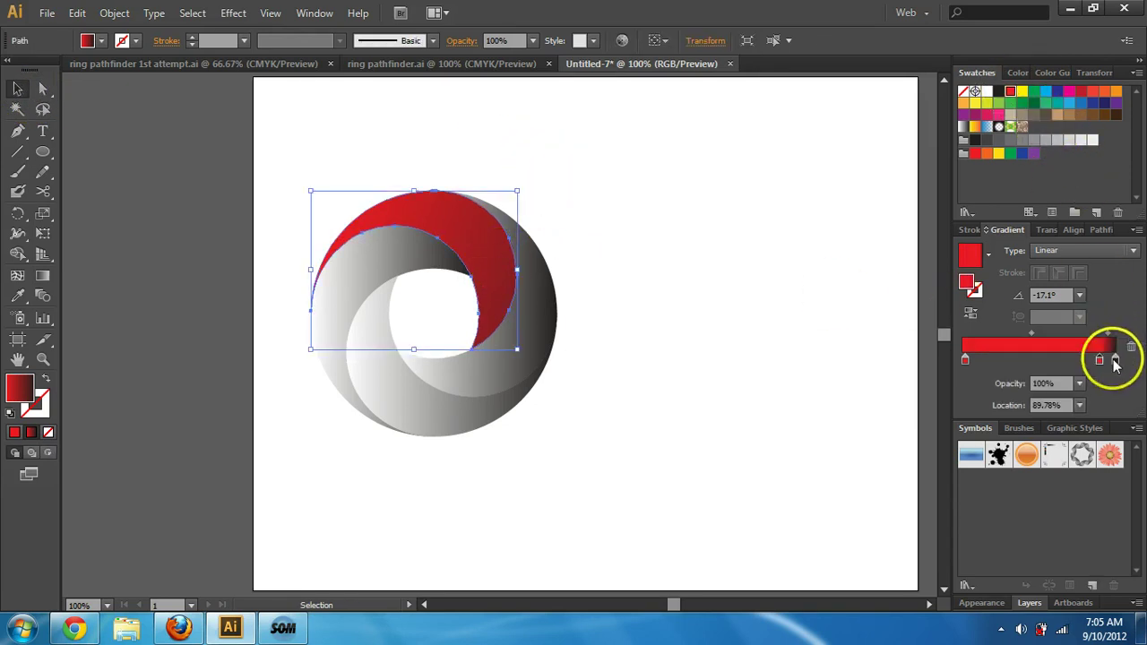
pyautogui.doubleClick(1099, 360)
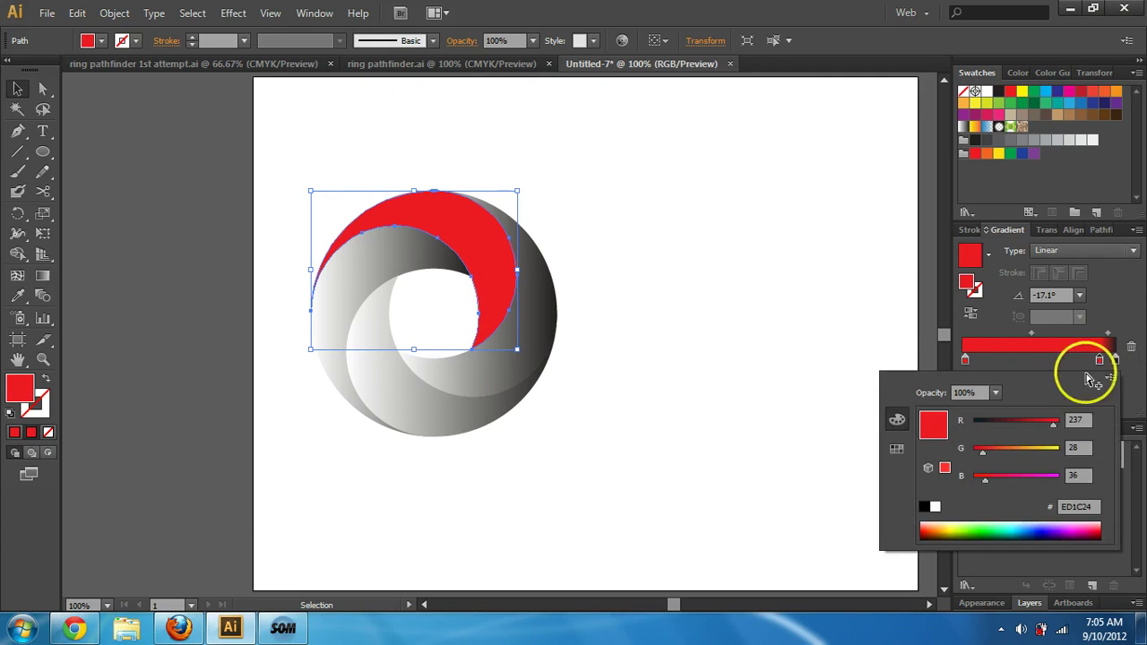
pyautogui.moveTo(1021, 423); pyautogui.dragTo(1006, 419)
pyautogui.click(1123, 387)
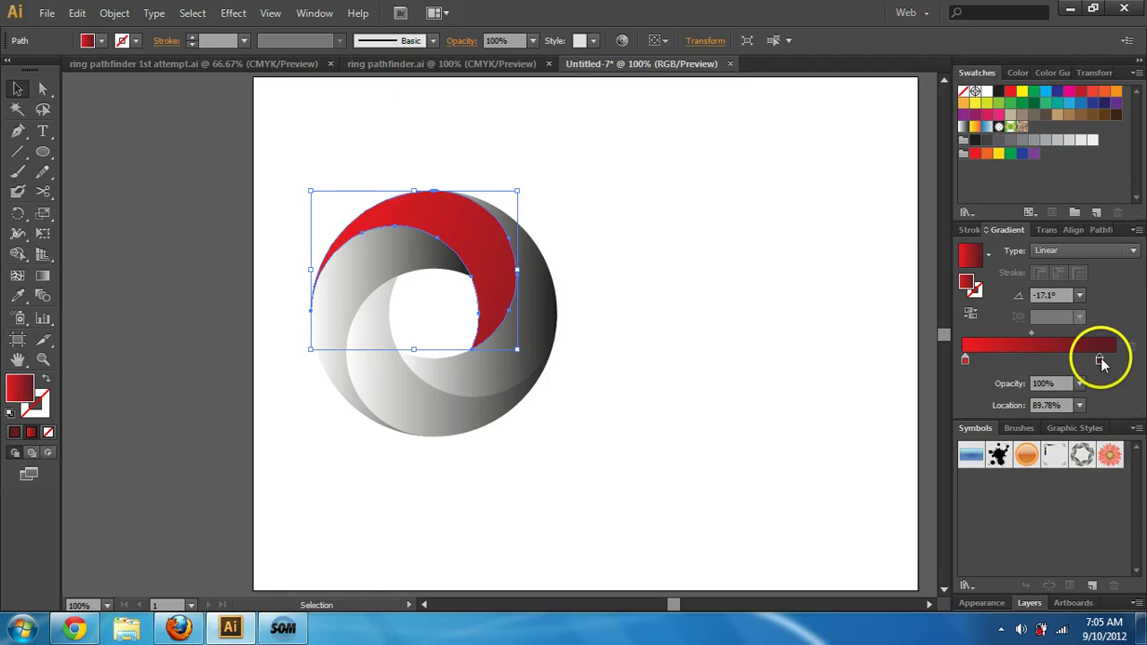
pyautogui.moveTo(1101, 360); pyautogui.dragTo(1112, 360)
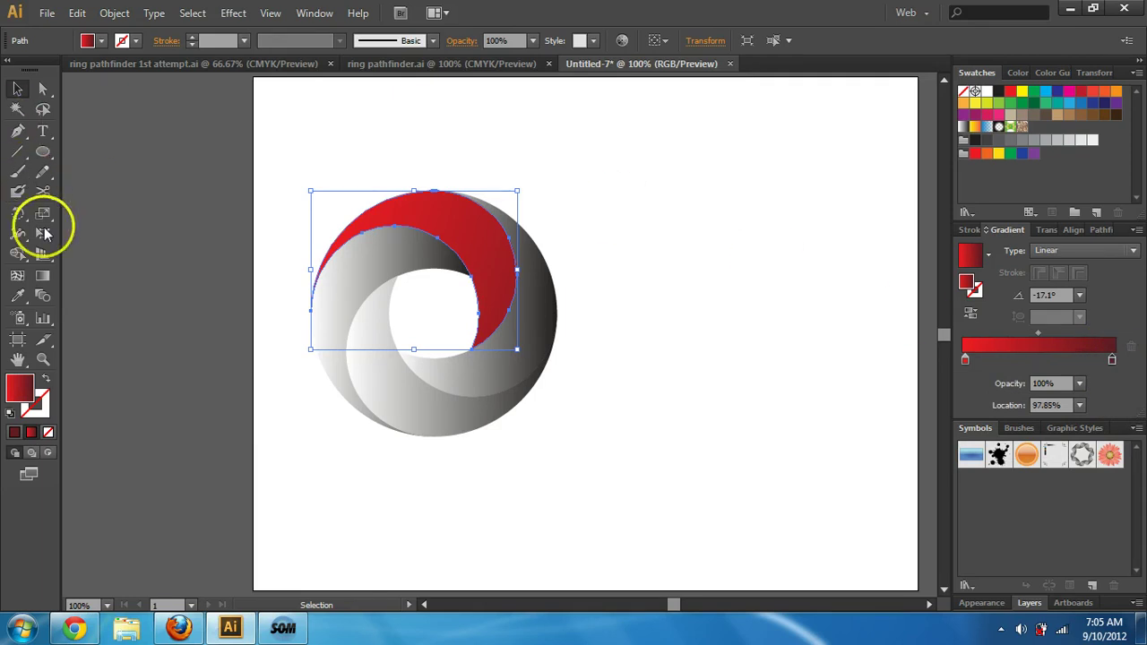
# Redraw the top segment's gradient diagonally at about -46.4° with the Gradient tool.
pyautogui.click(42, 275)
pyautogui.moveTo(321, 216)
pyautogui.mouseDown()
pyautogui.moveTo(455, 270)
pyautogui.moveTo(543, 339)
pyautogui.mouseUp()
pyautogui.moveTo(350, 210)
pyautogui.mouseDown()
pyautogui.moveTo(487, 287)
pyautogui.moveTo(502, 348)
pyautogui.moveTo(487, 354)
pyautogui.mouseUp()
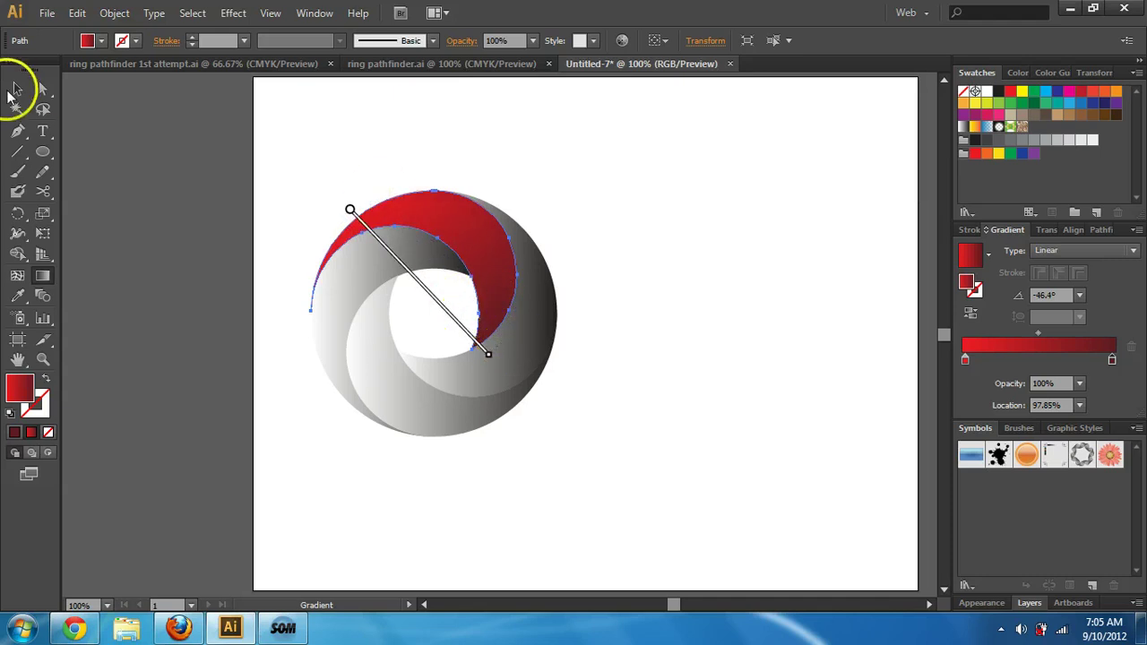
pyautogui.click(17, 89)
pyautogui.click(382, 174)
# Give the lower-right crescent a linear gradient with two yellow stops, removing the dark stop.
pyautogui.click(529, 277)
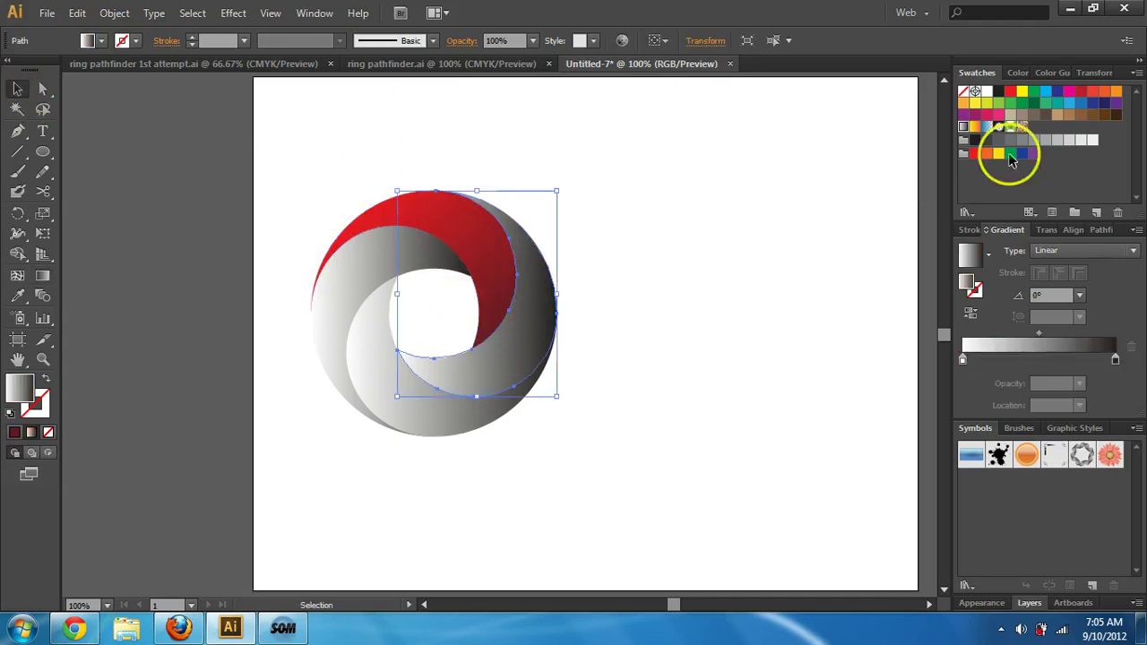
pyautogui.click(1022, 92)
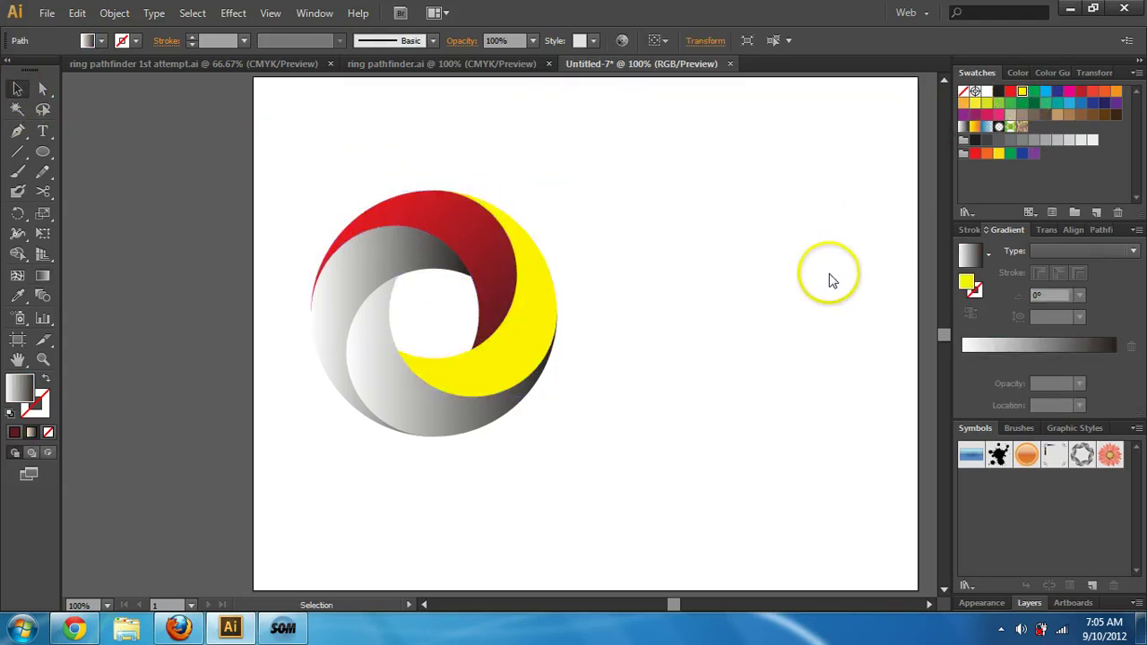
pyautogui.click(971, 256)
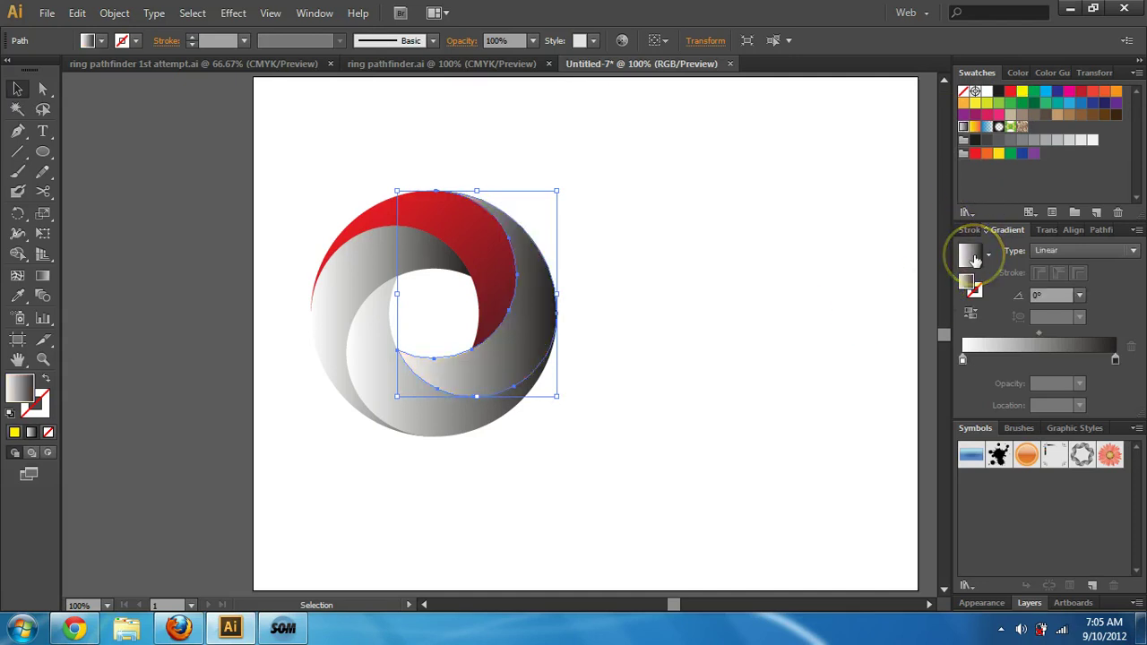
pyautogui.moveTo(1022, 92); pyautogui.dragTo(973, 358)
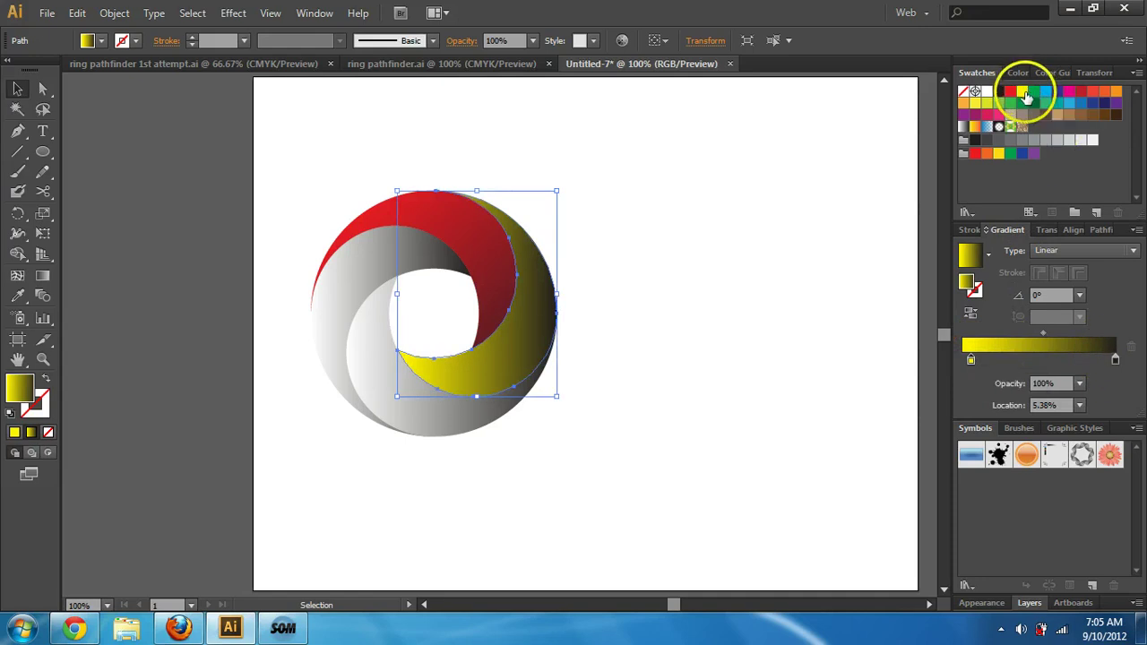
pyautogui.moveTo(1023, 93); pyautogui.dragTo(1116, 397)
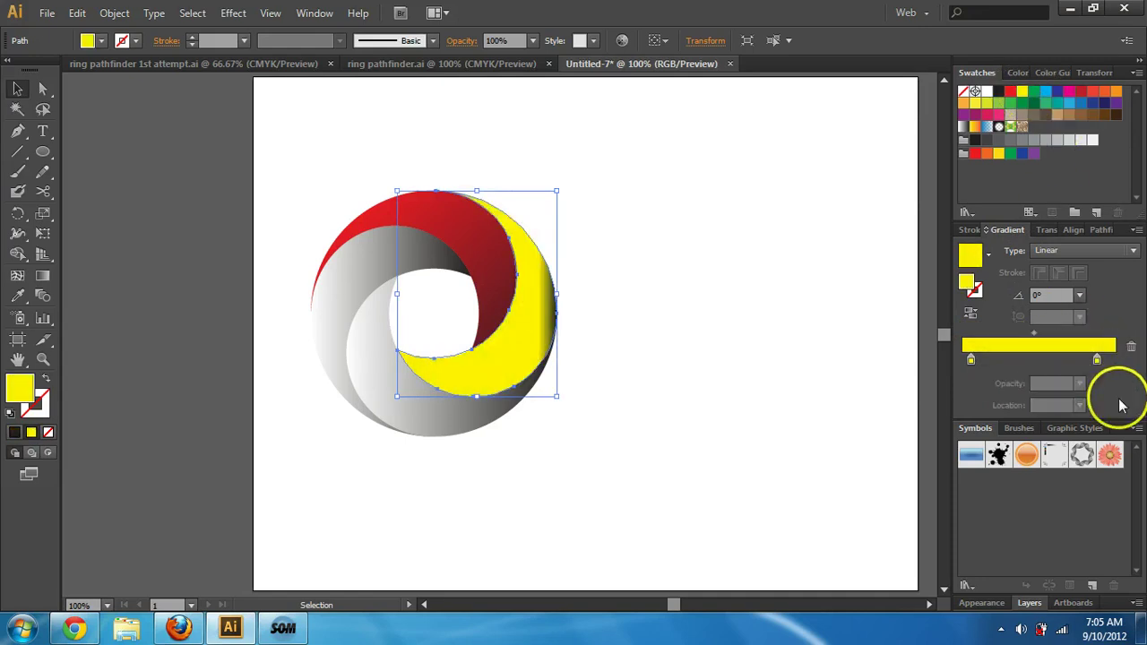
pyautogui.moveTo(1099, 359); pyautogui.dragTo(1110, 361)
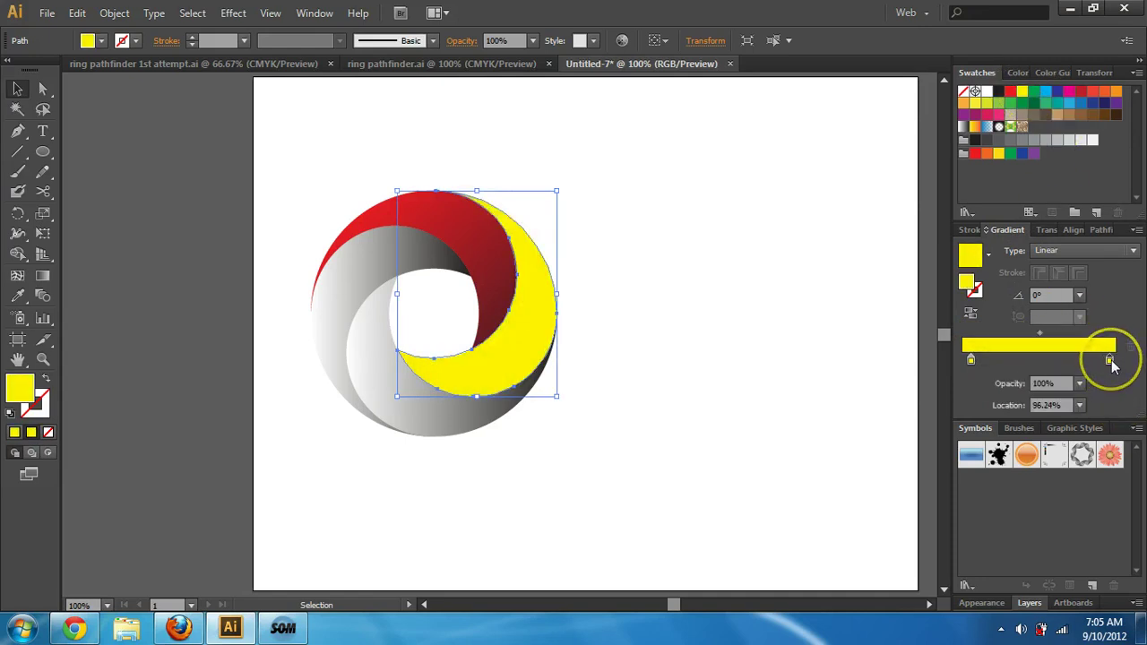
# Lighten the right stop's yellow and set the left stop to a paler yellow, FFF26A.
pyautogui.doubleClick(1110, 361)
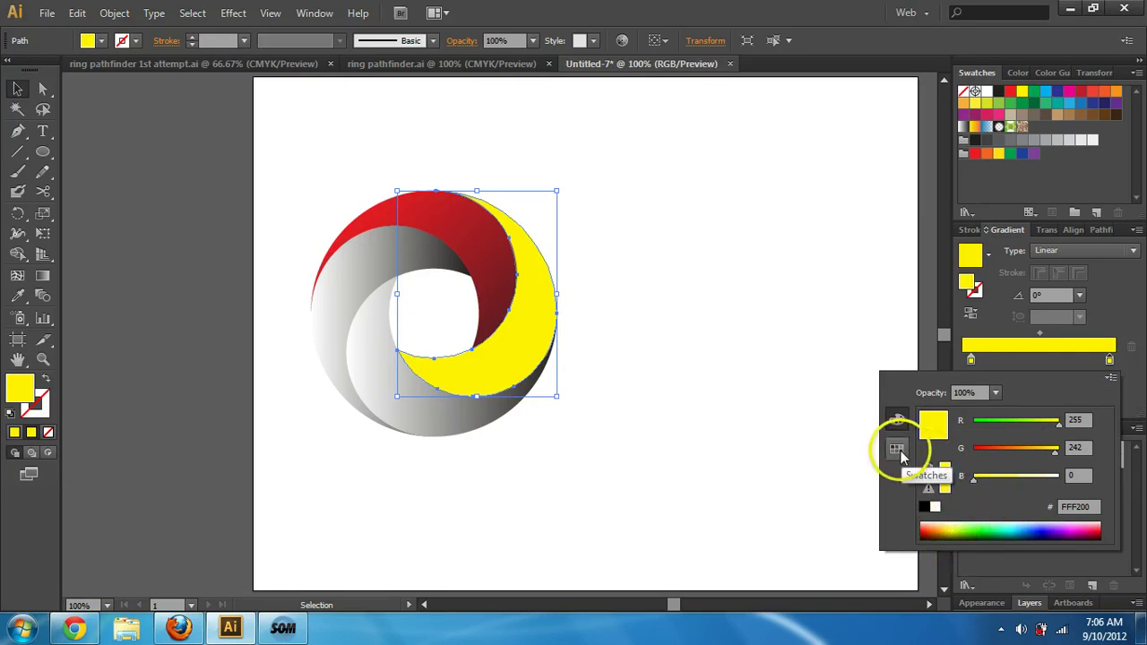
pyautogui.click(896, 448)
pyautogui.click(897, 421)
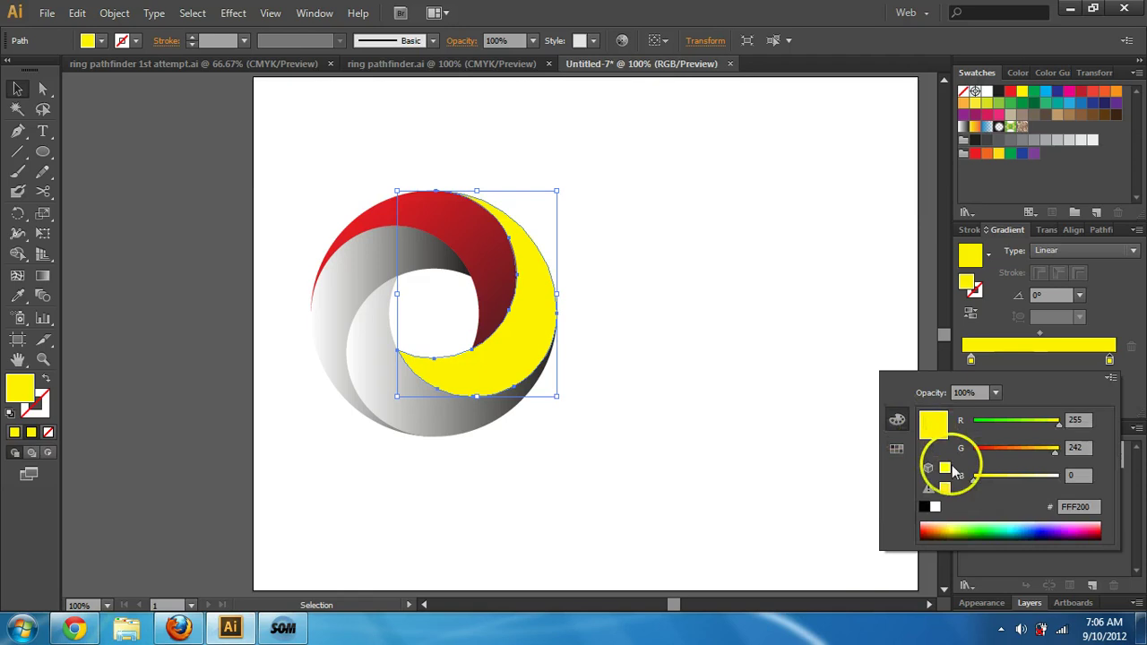
pyautogui.moveTo(951, 532); pyautogui.dragTo(949, 525)
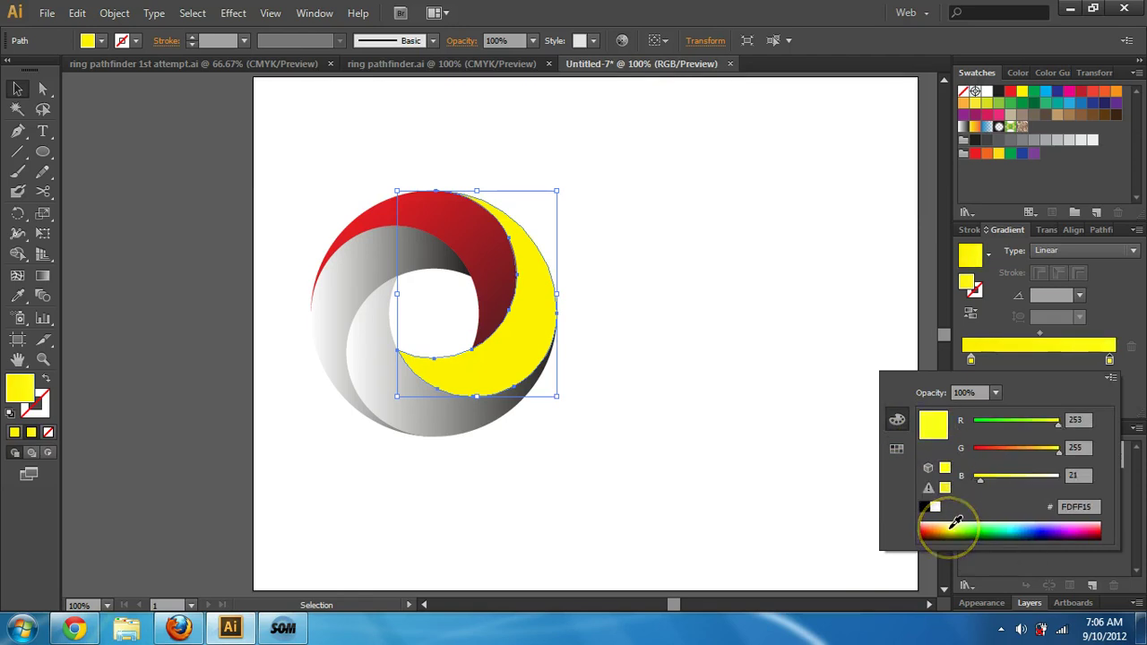
pyautogui.click(815, 289)
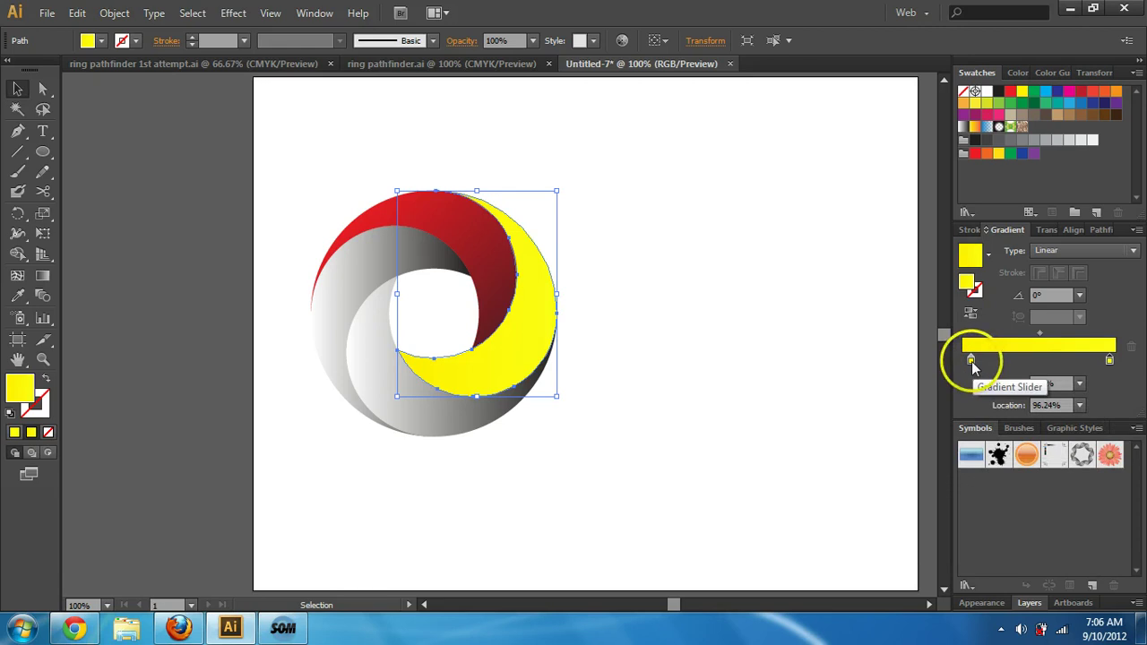
pyautogui.click(972, 363)
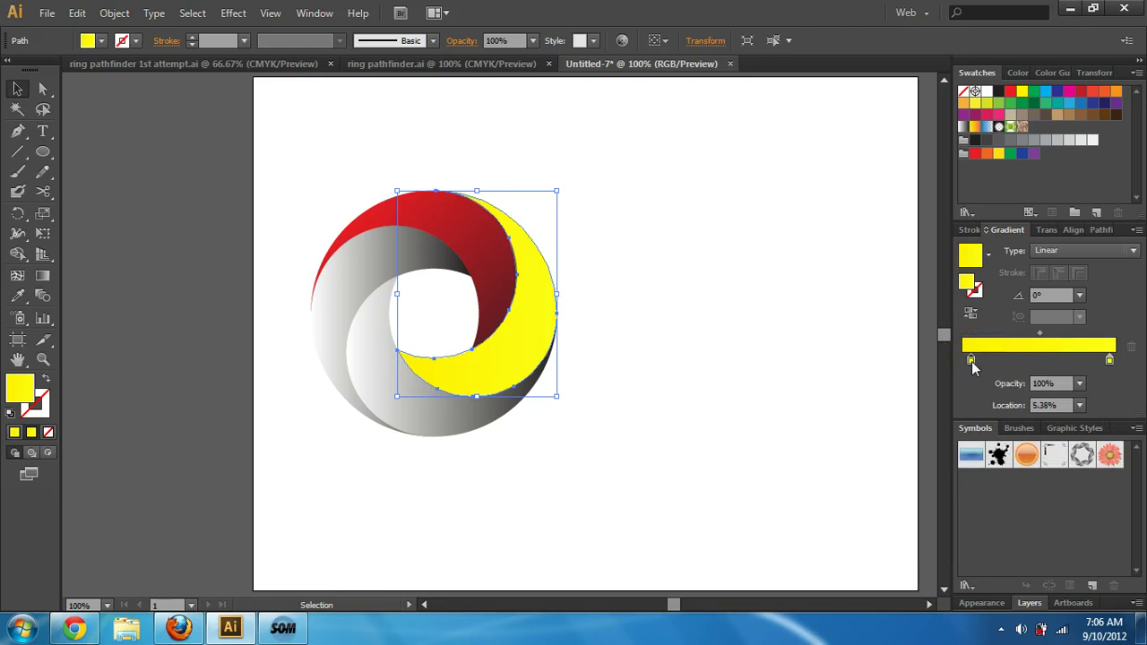
pyautogui.doubleClick(972, 361)
pyautogui.click(1009, 478)
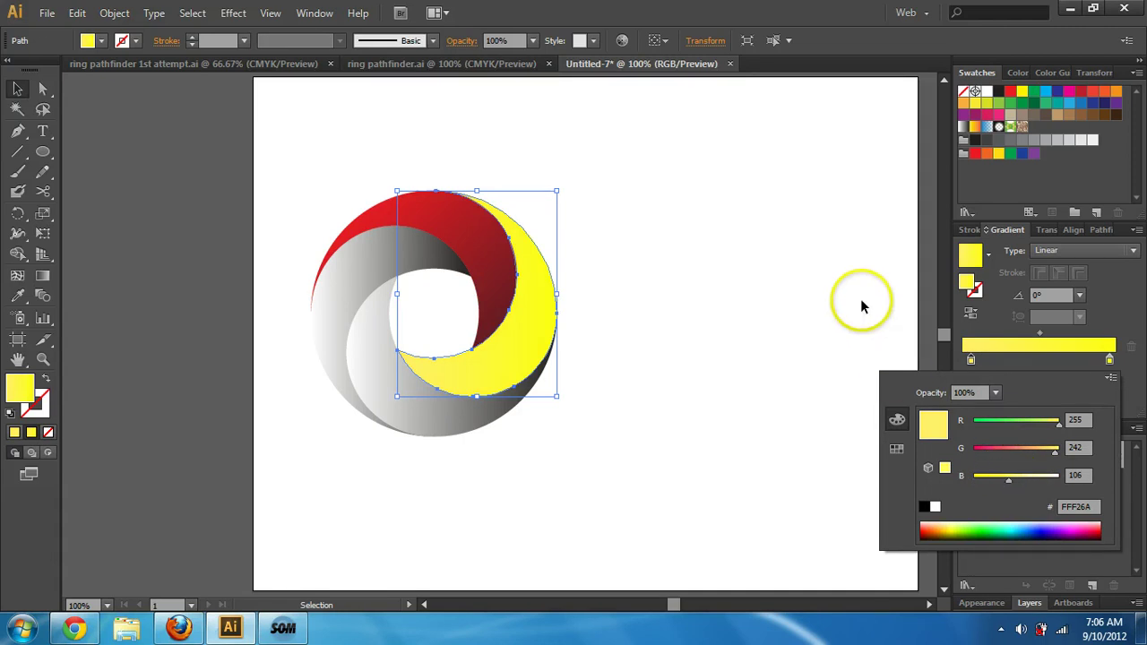
pyautogui.click(860, 306)
# Drag the yellow gradient's vector until it runs at -140.5°, pale toward the upper rim.
pyautogui.click(42, 275)
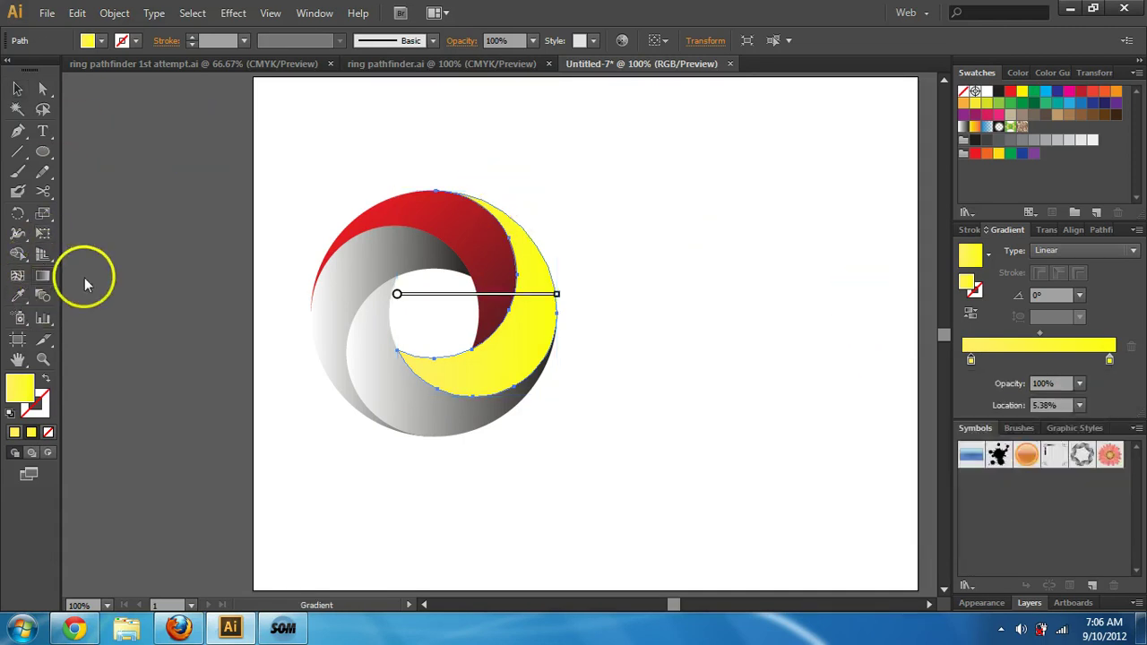
pyautogui.moveTo(574, 259); pyautogui.dragTo(466, 358)
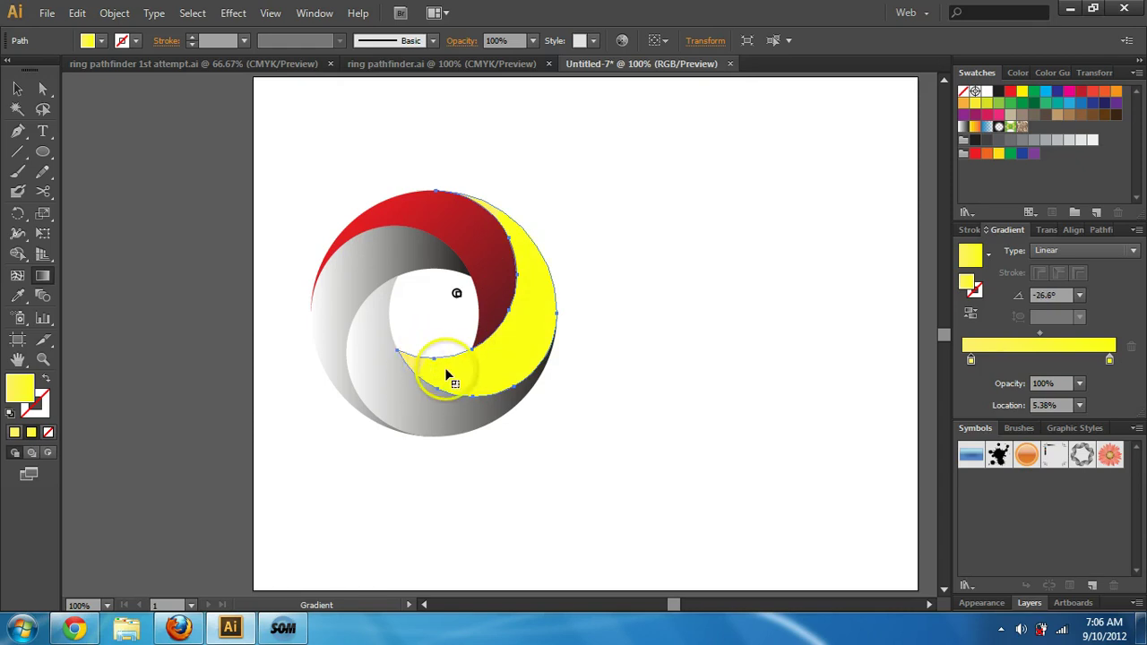
pyautogui.moveTo(422, 368); pyautogui.dragTo(557, 313)
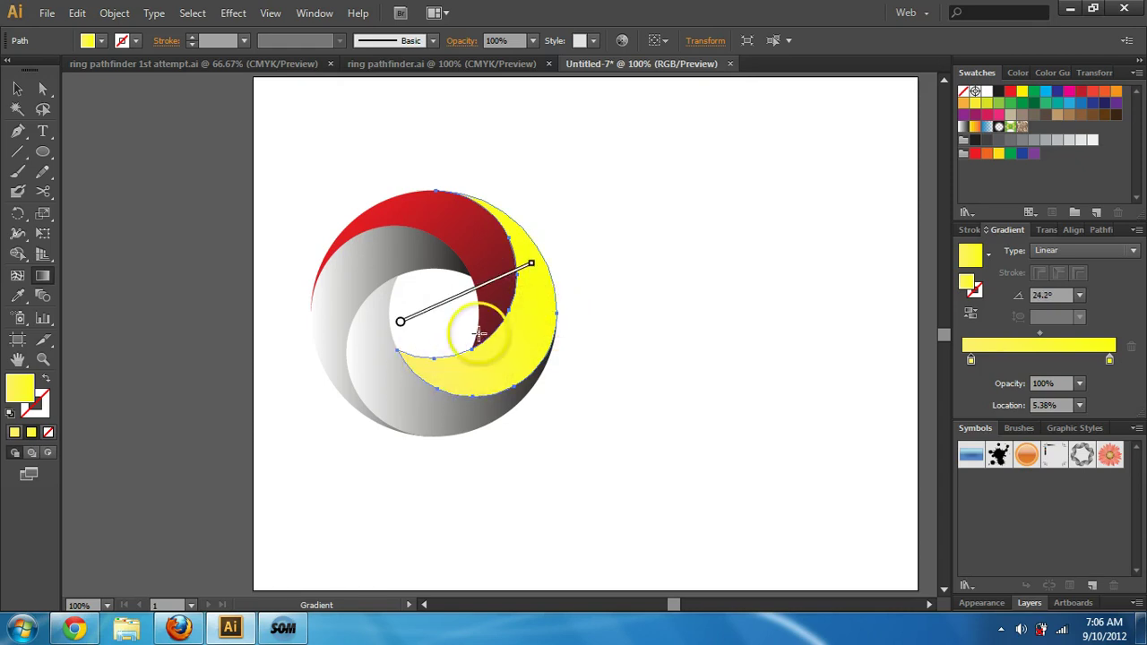
pyautogui.moveTo(458, 375); pyautogui.dragTo(541, 293)
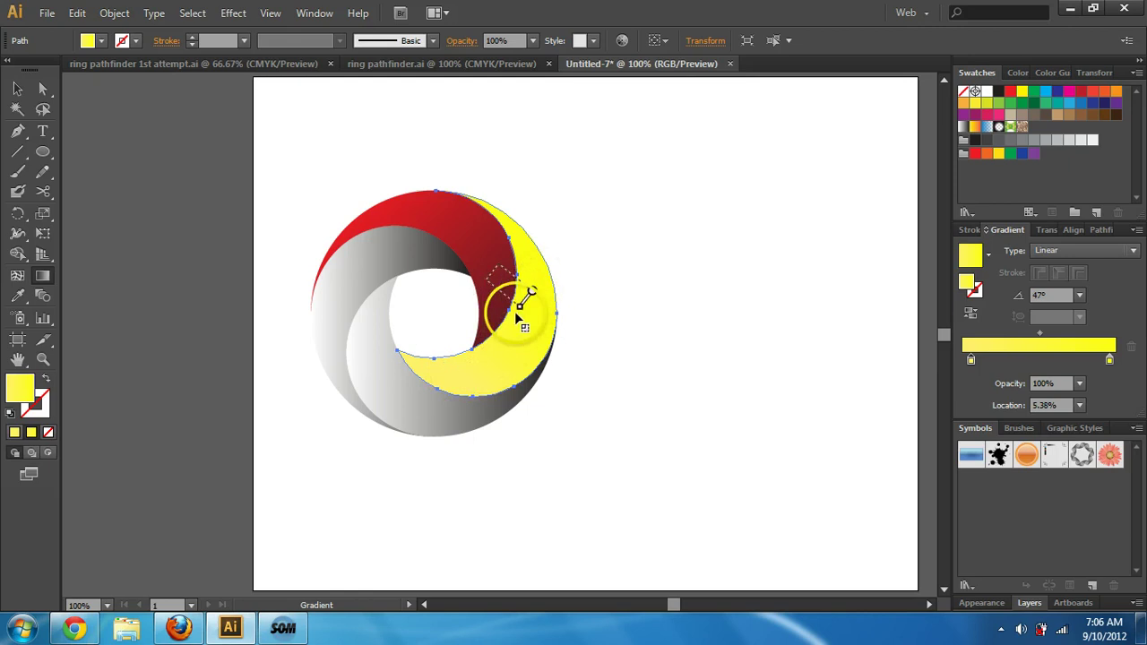
pyautogui.moveTo(475, 368)
pyautogui.mouseDown()
pyautogui.moveTo(451, 374)
pyautogui.moveTo(487, 345)
pyautogui.moveTo(489, 327)
pyautogui.mouseUp()
pyautogui.moveTo(503, 262); pyautogui.dragTo(570, 252)
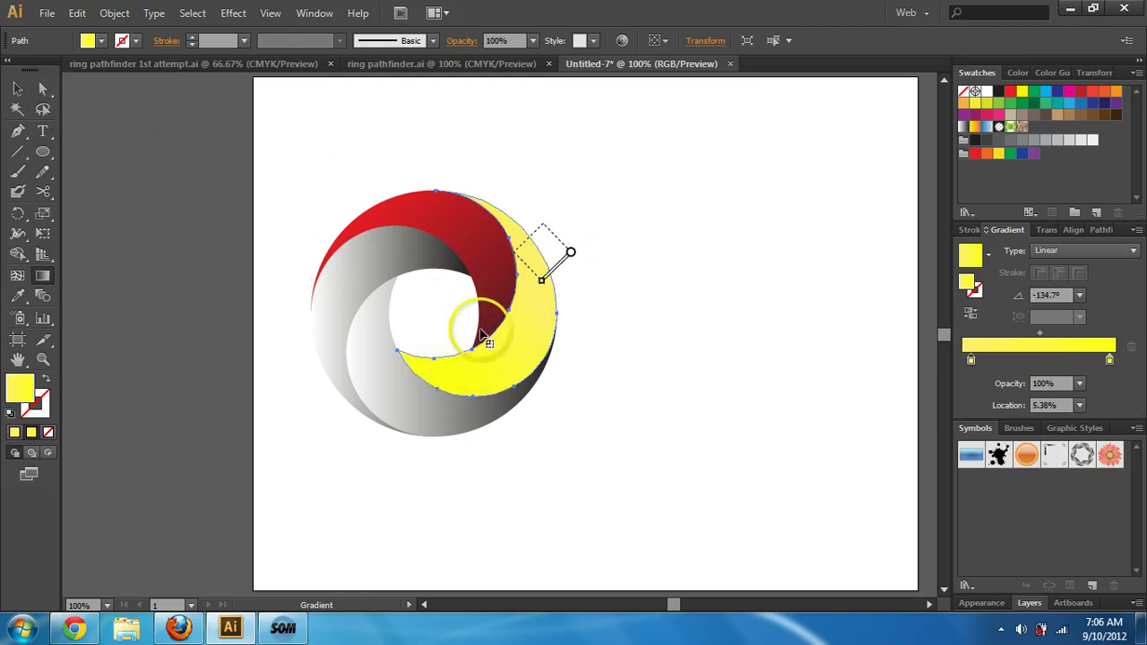
pyautogui.moveTo(476, 323); pyautogui.dragTo(442, 360)
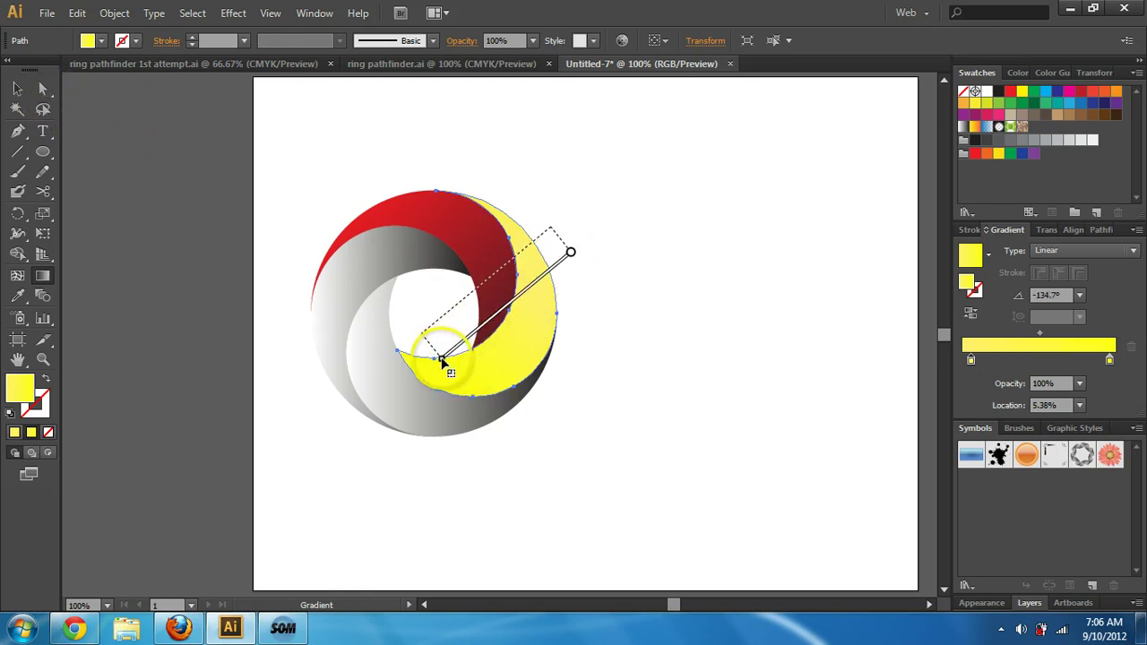
pyautogui.click(16, 90)
pyautogui.click(313, 149)
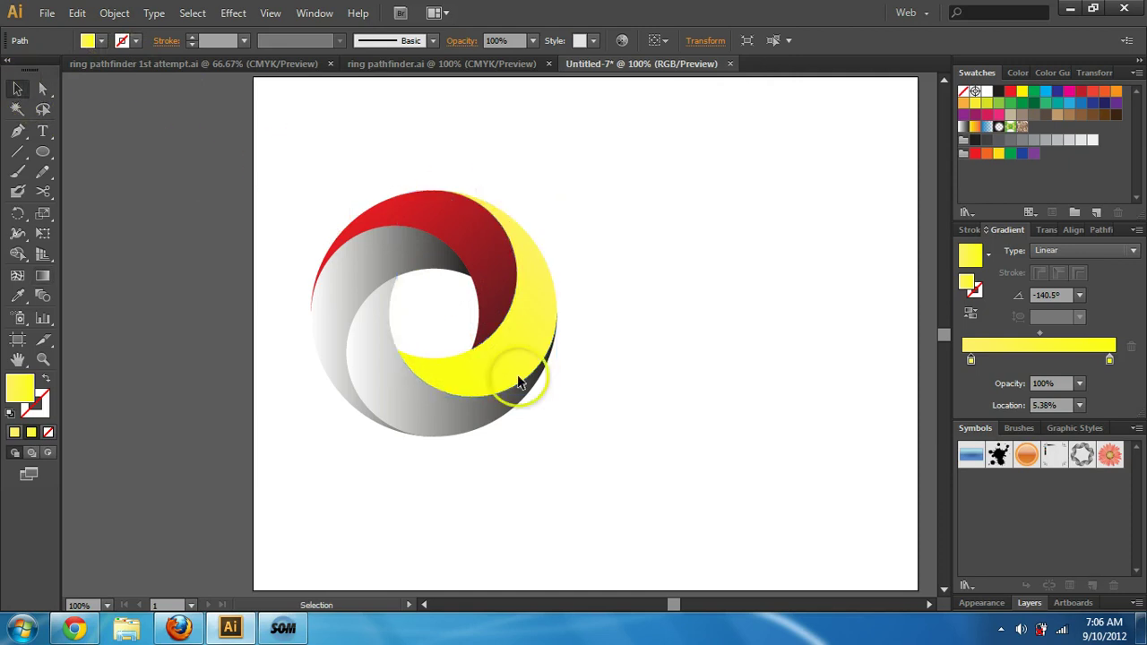
# Give the lower-left crescent two green gradient stops, darkening the right stop's G value.
pyautogui.click(445, 432)
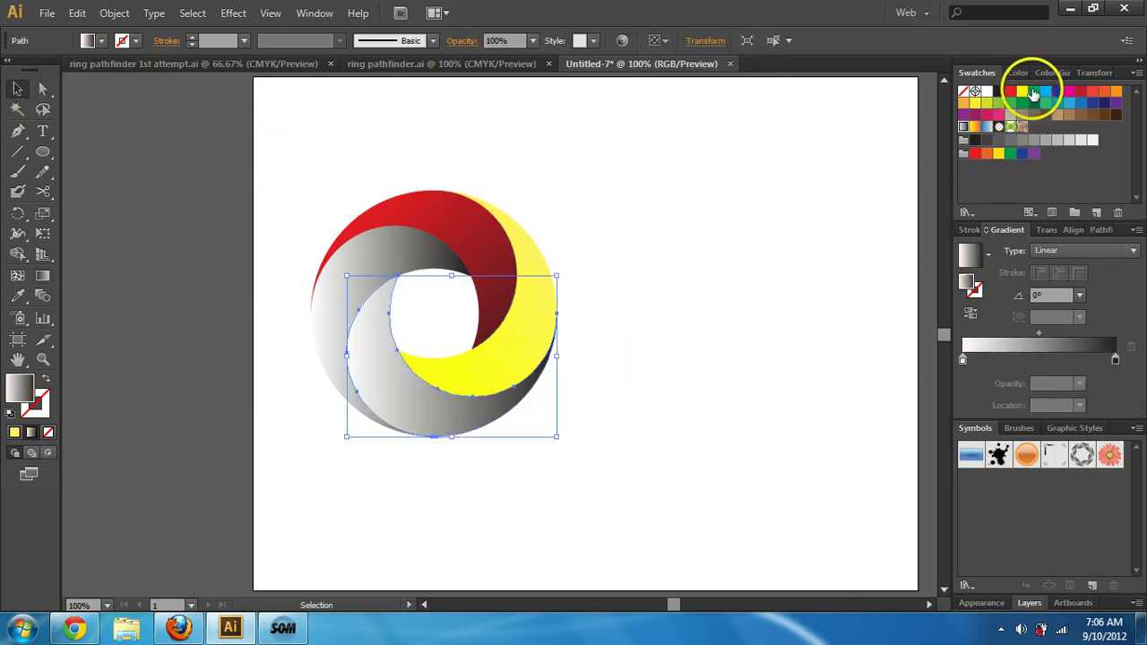
pyautogui.moveTo(1033, 93); pyautogui.dragTo(1012, 359)
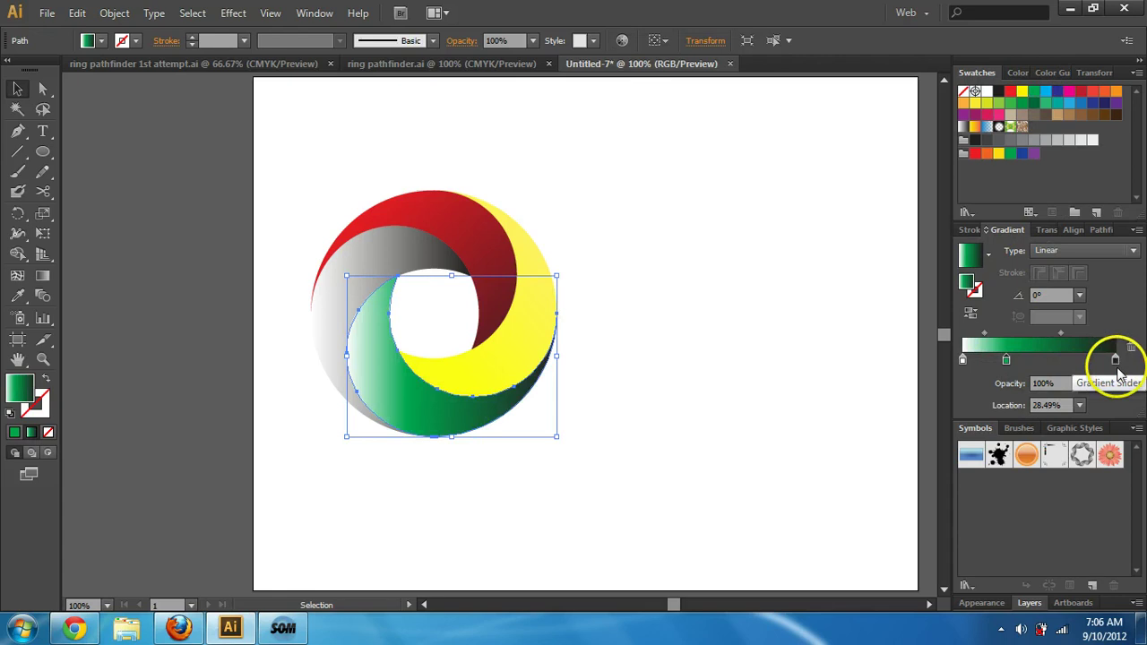
pyautogui.moveTo(1116, 361); pyautogui.dragTo(1105, 397)
pyautogui.moveTo(1011, 358); pyautogui.dragTo(1115, 360)
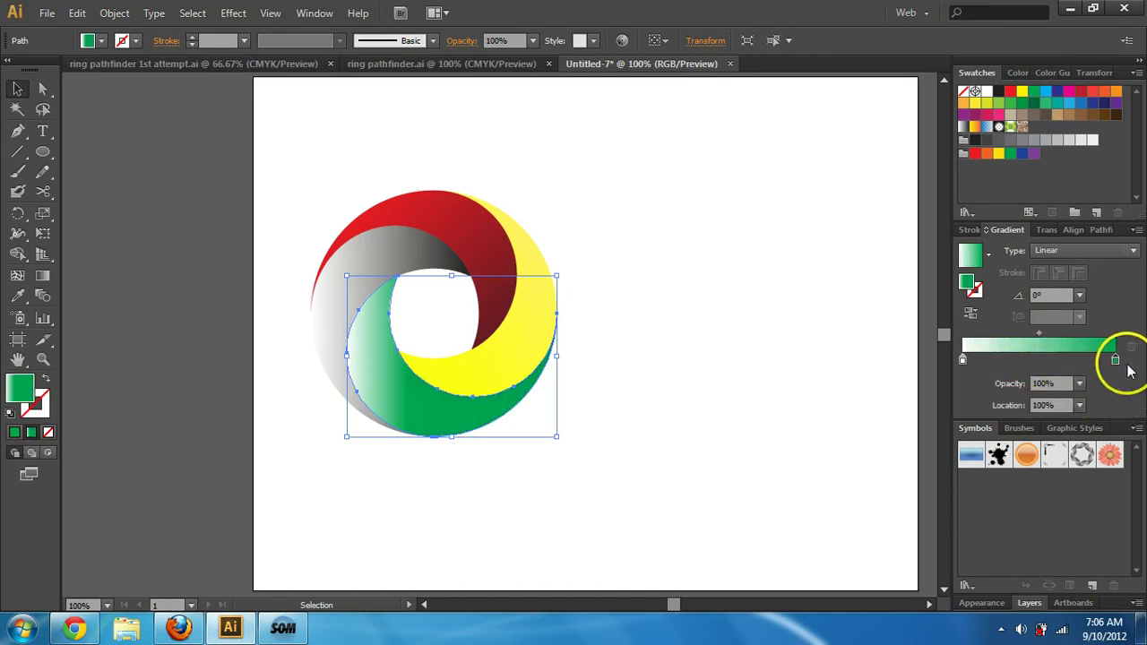
pyautogui.moveTo(1032, 92); pyautogui.dragTo(964, 361)
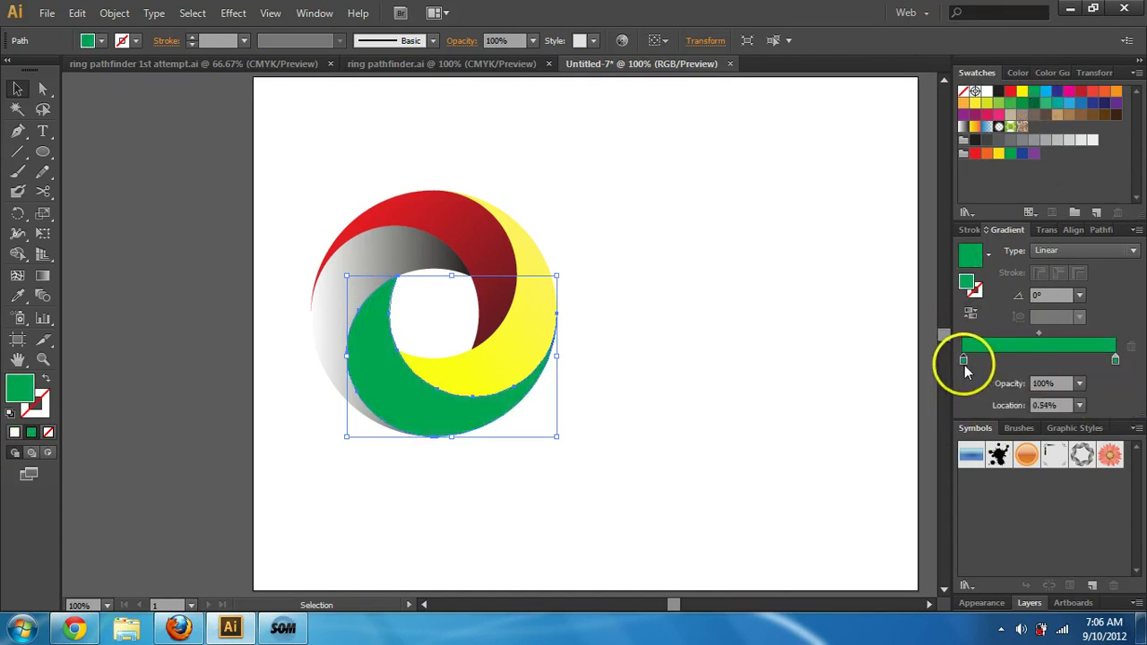
pyautogui.doubleClick(1115, 361)
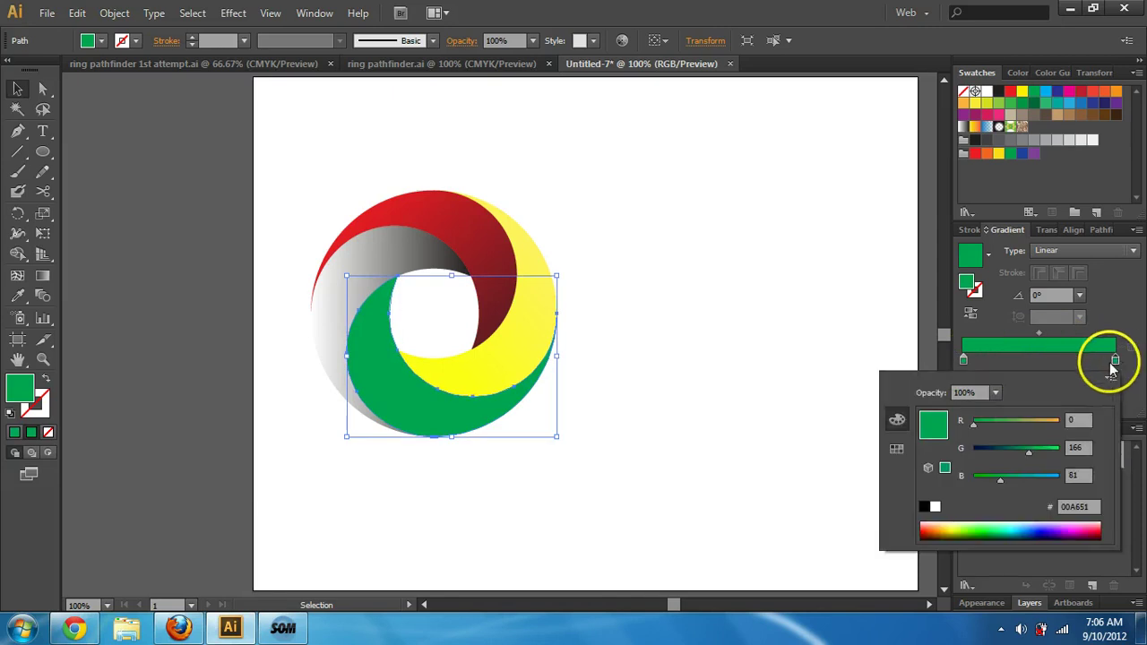
pyautogui.moveTo(1017, 457); pyautogui.dragTo(992, 452)
pyautogui.click(466, 269)
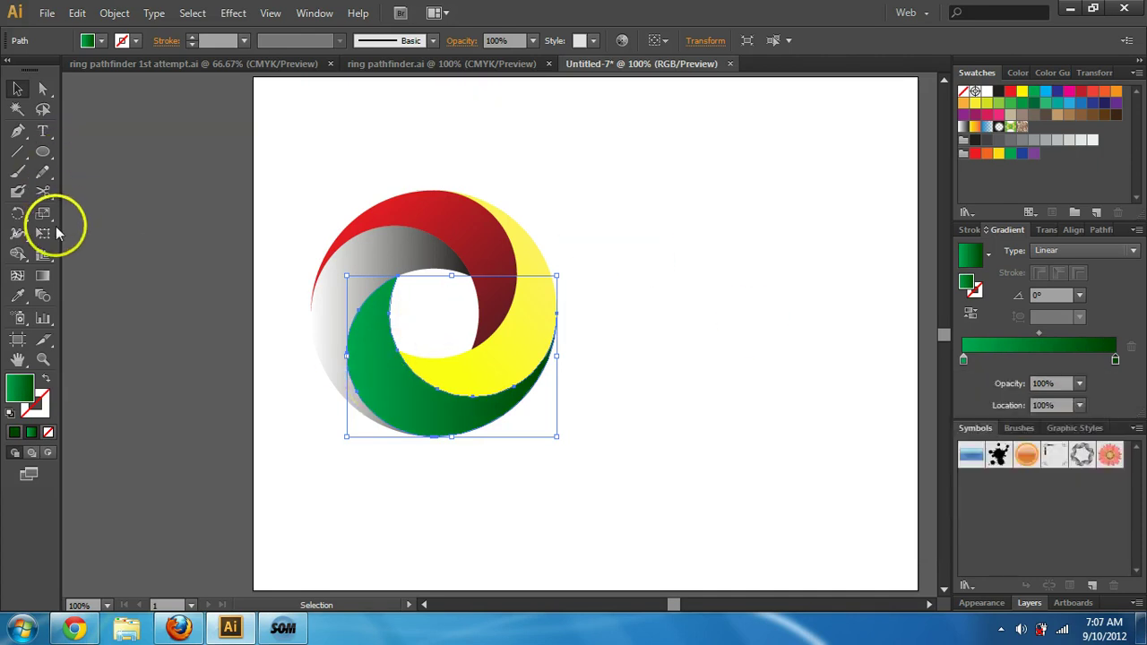
# Drag the green gradient from lower right to upper left at about 125.3°.
pyautogui.click(42, 276)
pyautogui.moveTo(491, 401); pyautogui.dragTo(418, 300)
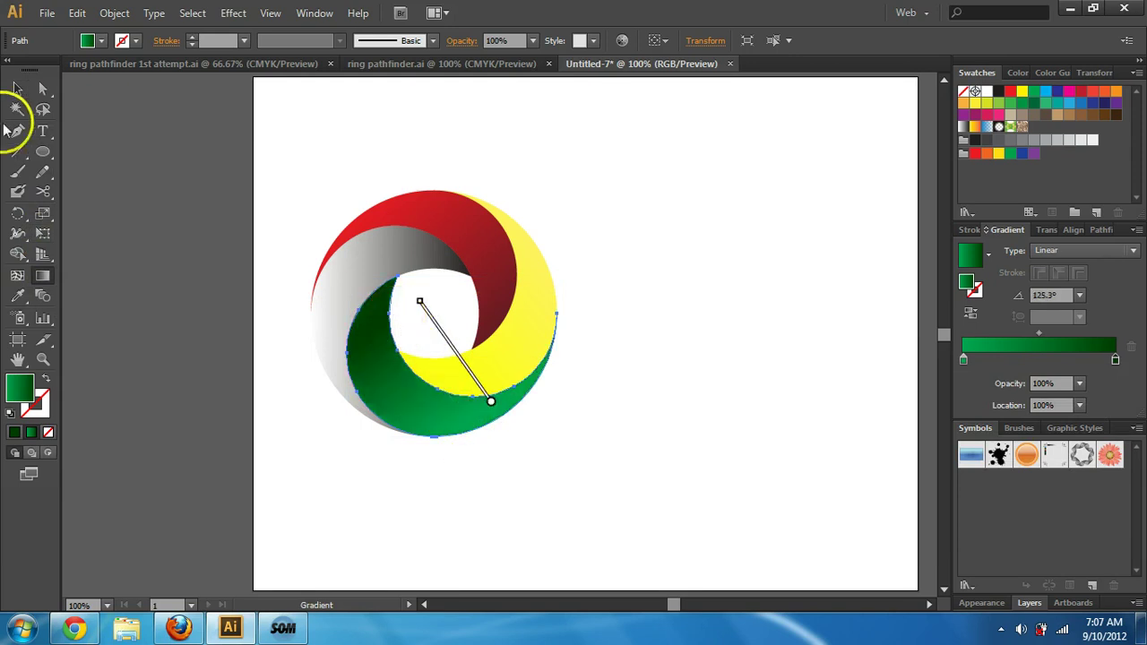
pyautogui.click(15, 89)
# Change the upper-left crescent's gradient stops from grey and white to cyan and dark blue.
pyautogui.click(353, 278)
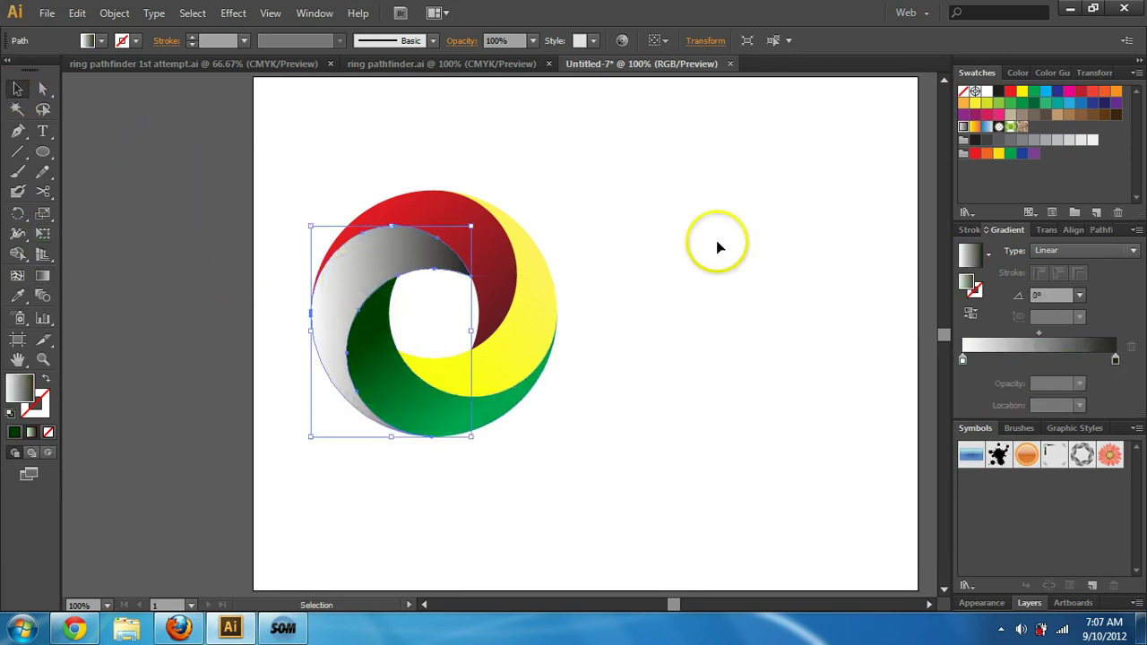
pyautogui.click(1045, 91)
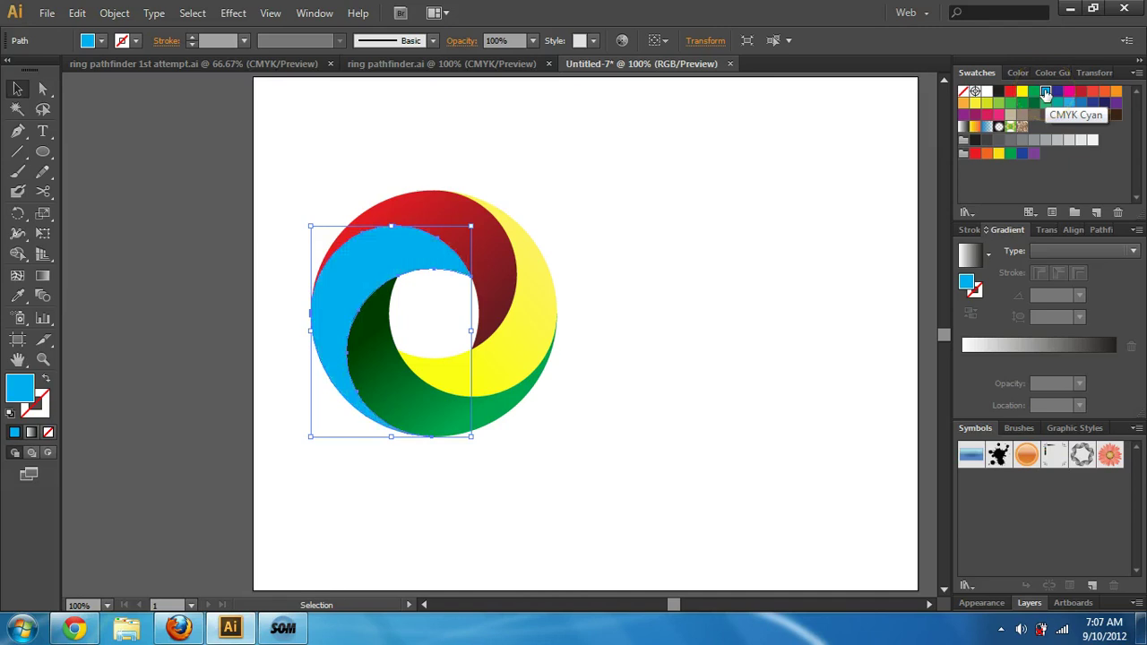
pyautogui.hotkey('ctrl', 'z')
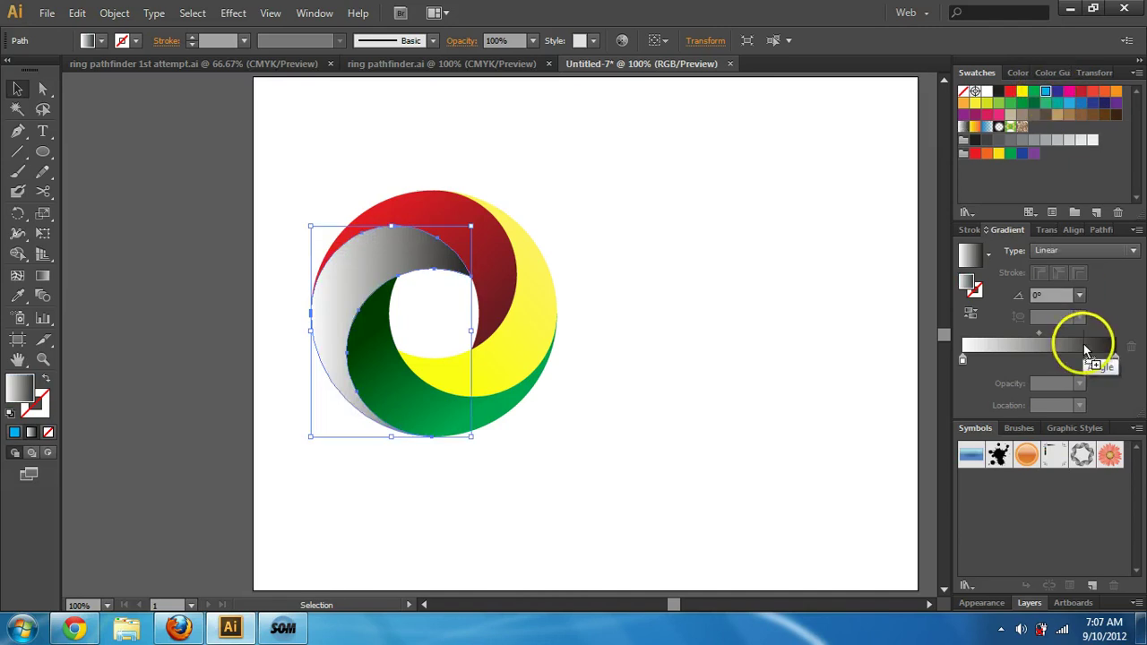
pyautogui.moveTo(1116, 360); pyautogui.dragTo(1090, 359)
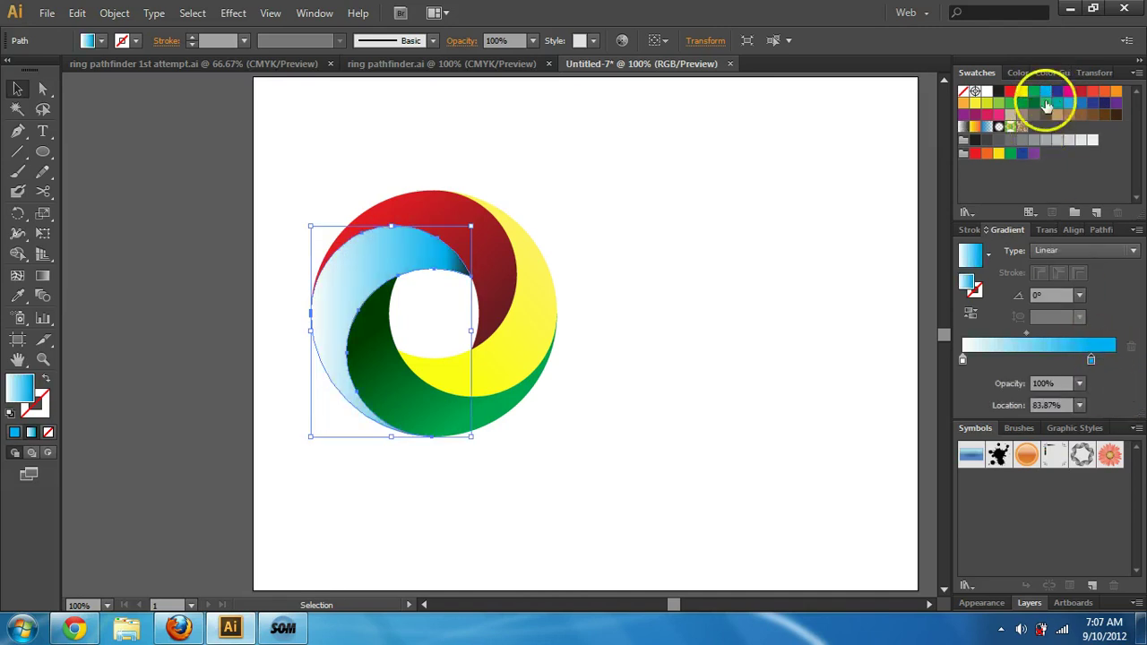
pyautogui.moveTo(1060, 93); pyautogui.dragTo(1107, 359)
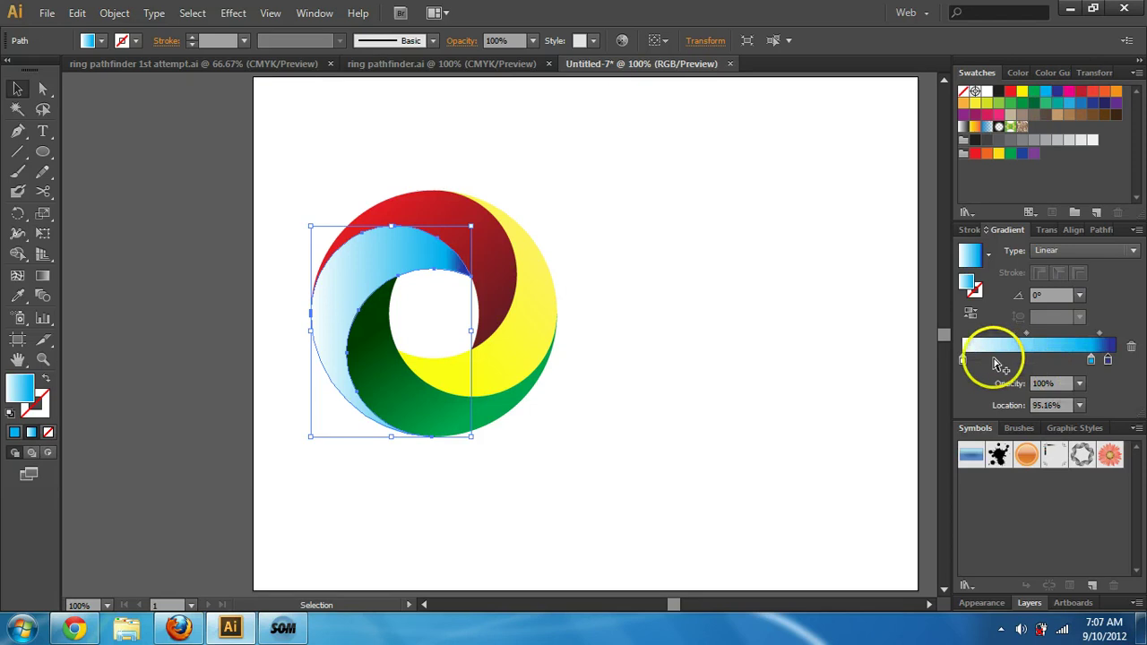
pyautogui.moveTo(964, 357); pyautogui.dragTo(964, 409)
pyautogui.moveTo(1090, 359); pyautogui.dragTo(962, 375)
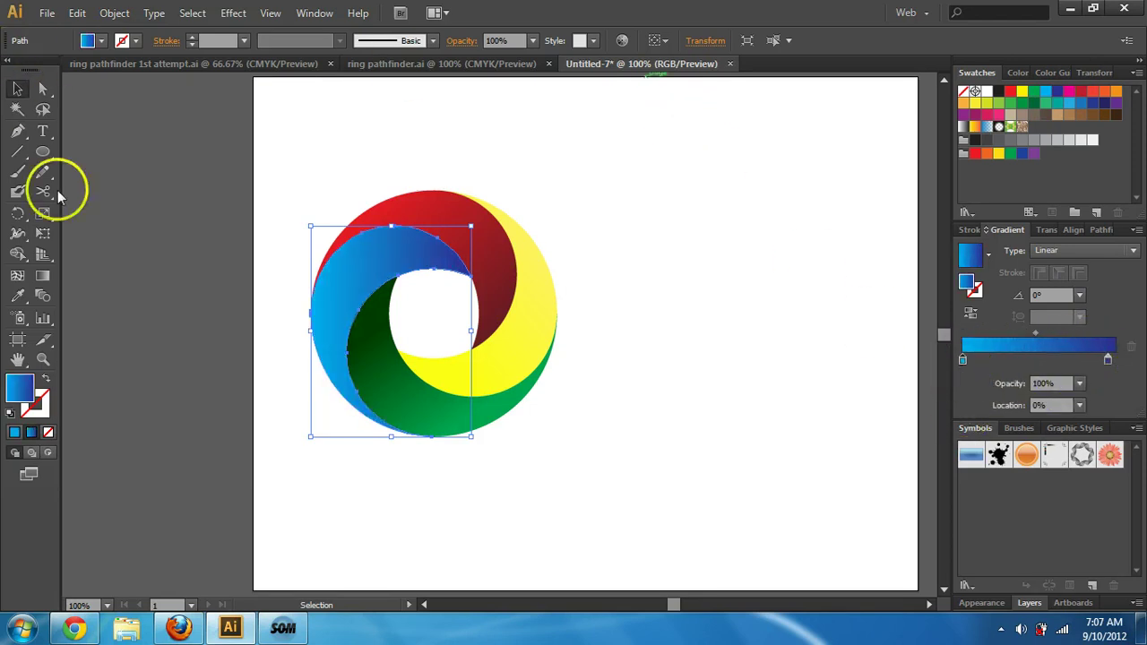
# Redraw the blue band's gradient diagonally at about 46°.
pyautogui.click(43, 276)
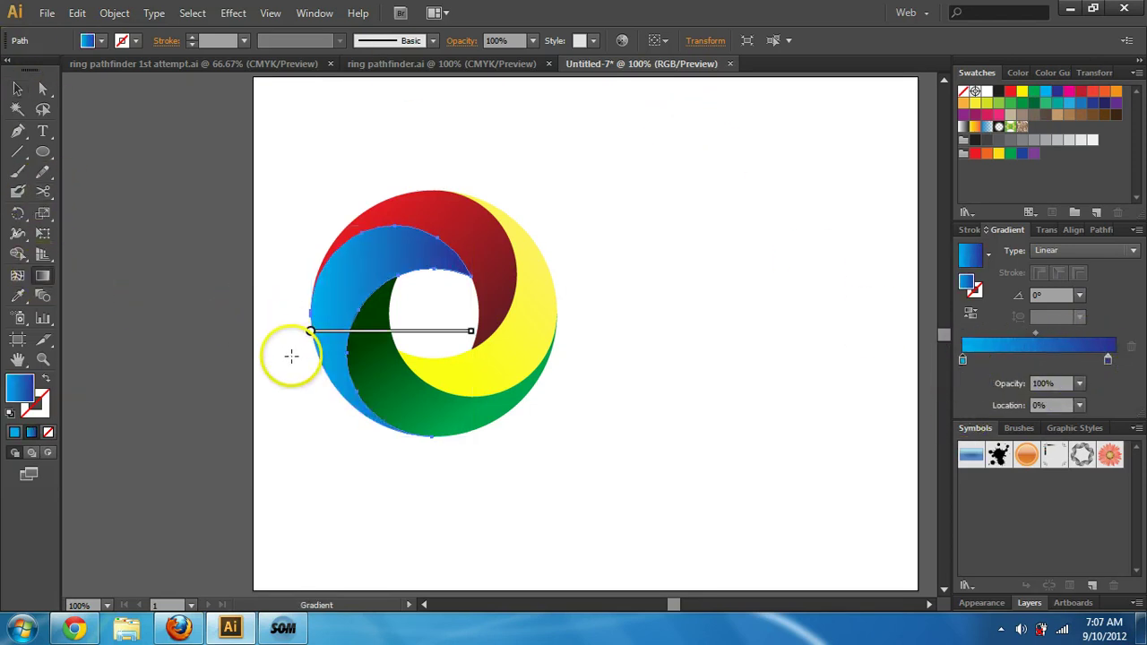
pyautogui.moveTo(291, 356)
pyautogui.mouseDown()
pyautogui.moveTo(343, 310)
pyautogui.moveTo(441, 259)
pyautogui.mouseUp()
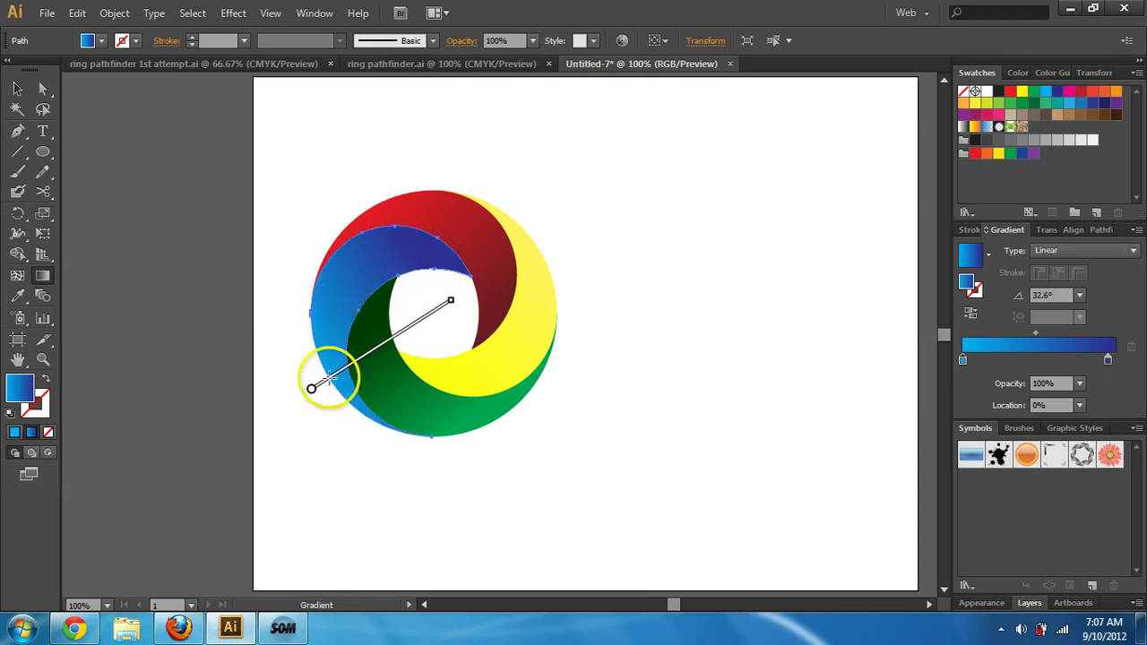
pyautogui.moveTo(314, 361); pyautogui.dragTo(422, 263)
pyautogui.moveTo(341, 387); pyautogui.dragTo(438, 287)
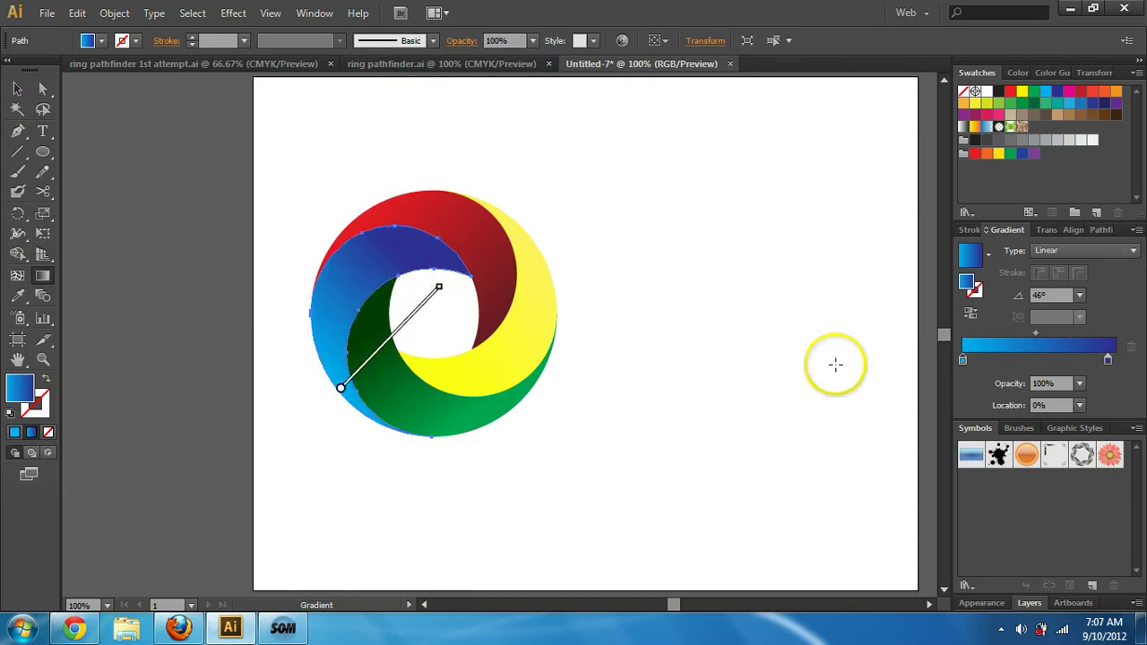
# Change the gradient's end stop to a bright, vivid blue.
pyautogui.doubleClick(1108, 360)
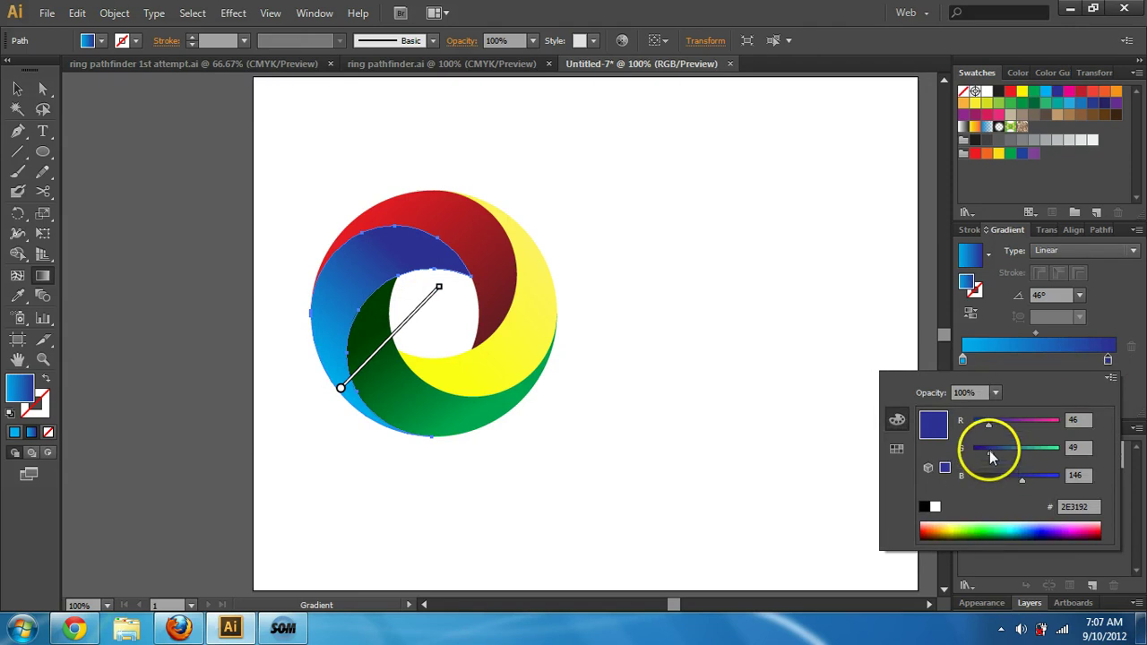
pyautogui.moveTo(988, 447)
pyautogui.mouseDown()
pyautogui.moveTo(1006, 451)
pyautogui.moveTo(994, 451)
pyautogui.mouseUp()
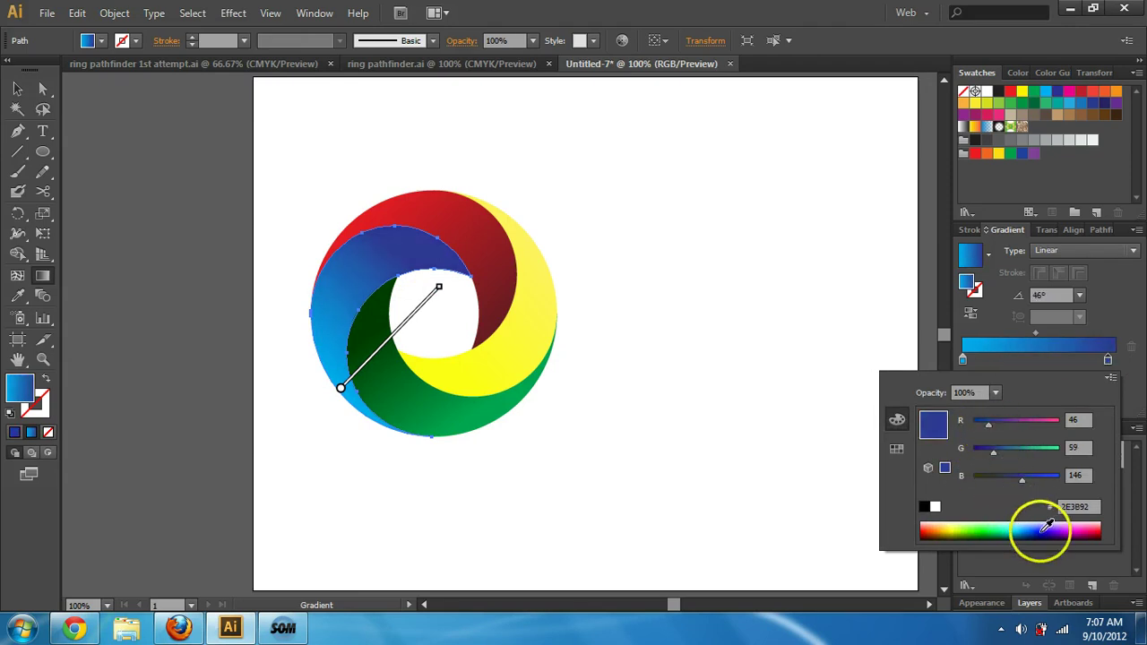
pyautogui.click(1046, 531)
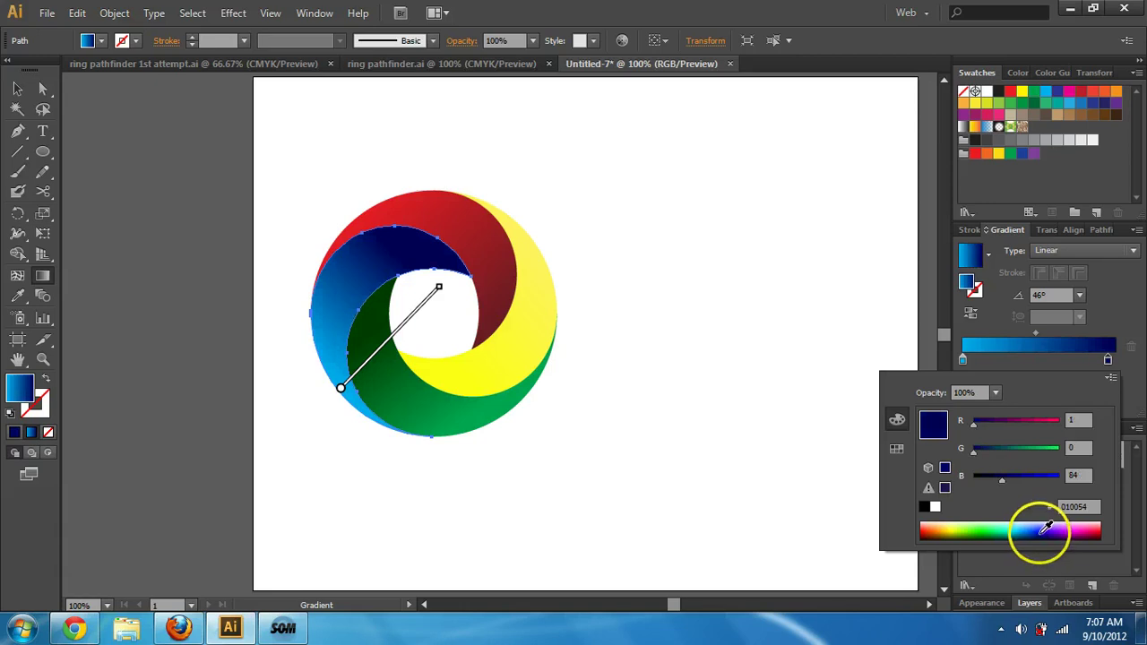
pyautogui.click(1048, 528)
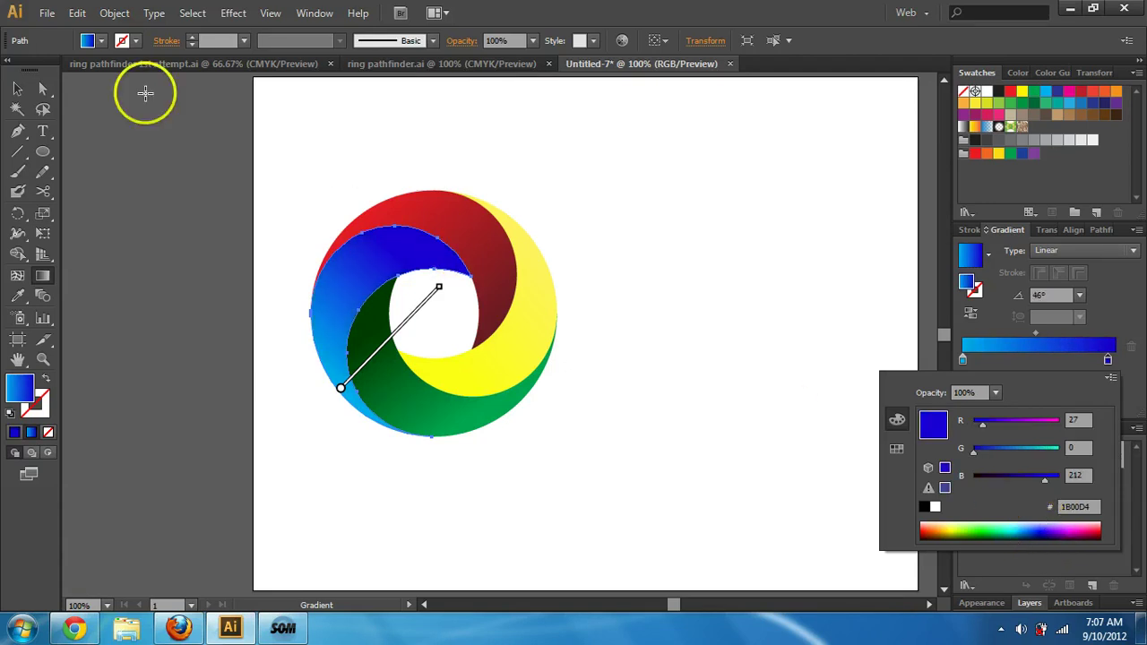
pyautogui.click(19, 92)
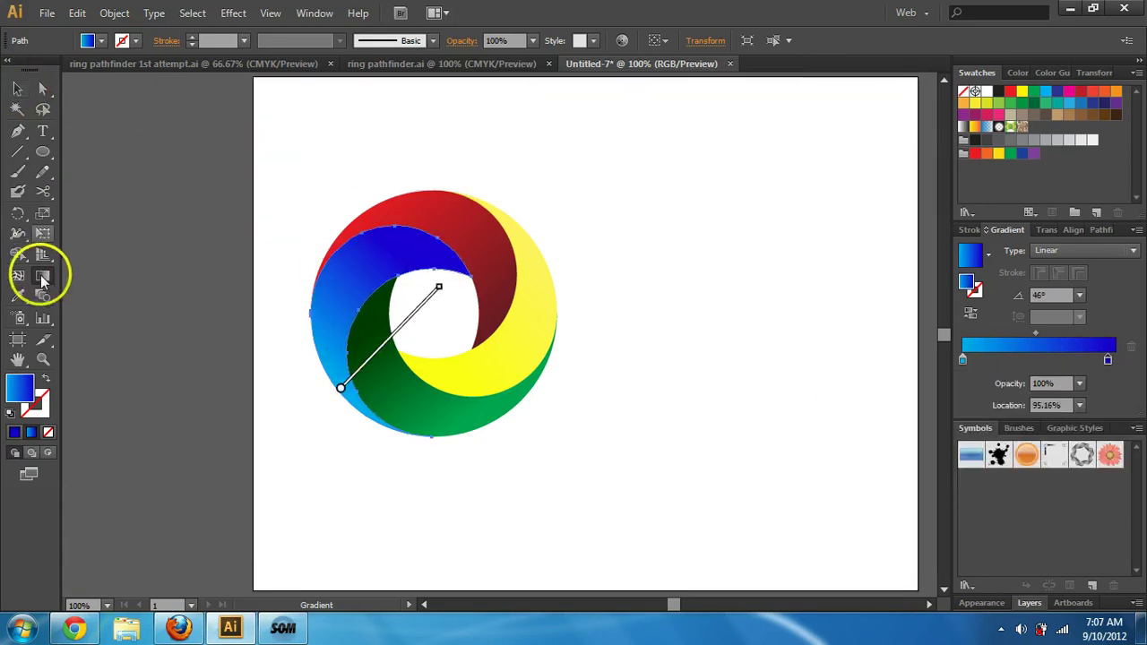
# Redraw the blue gradient toward the band's top at about 54.6°.
pyautogui.moveTo(340, 387)
pyautogui.mouseDown()
pyautogui.moveTo(321, 408)
pyautogui.moveTo(492, 235)
pyautogui.moveTo(523, 253)
pyautogui.mouseUp()
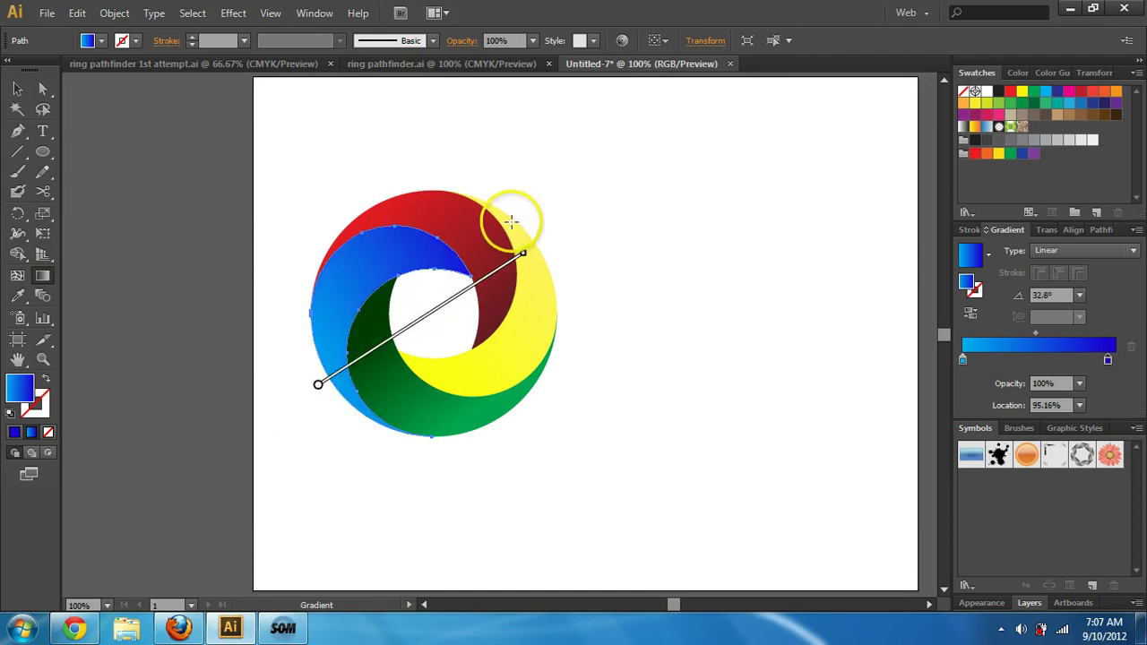
pyautogui.moveTo(352, 418); pyautogui.dragTo(459, 238)
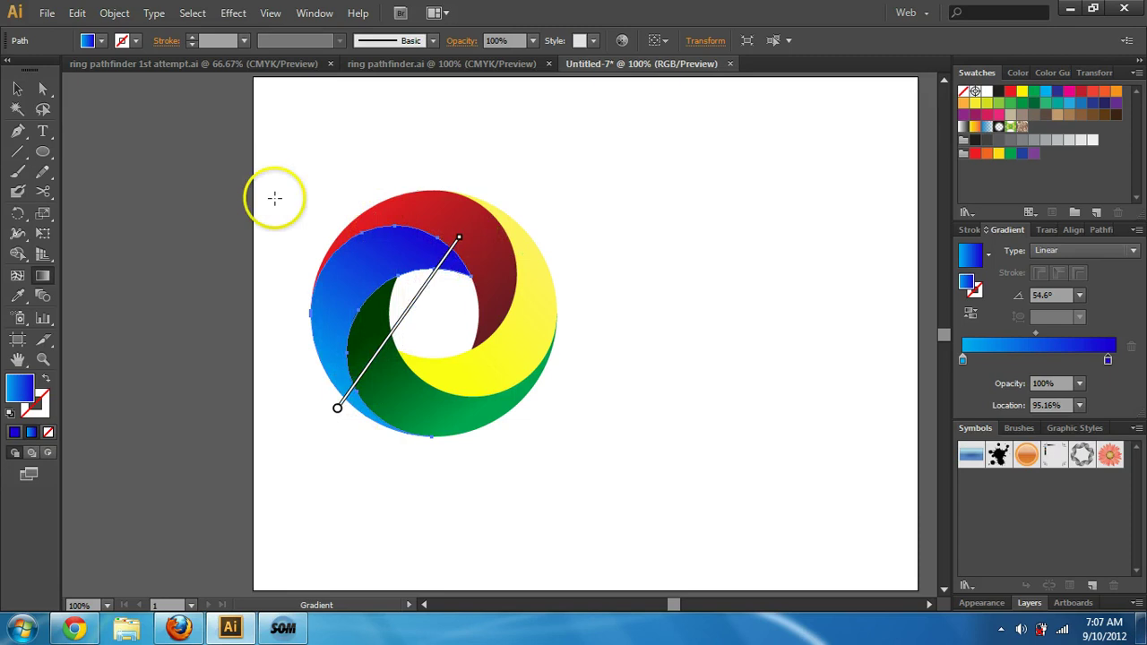
pyautogui.click(17, 89)
pyautogui.click(216, 212)
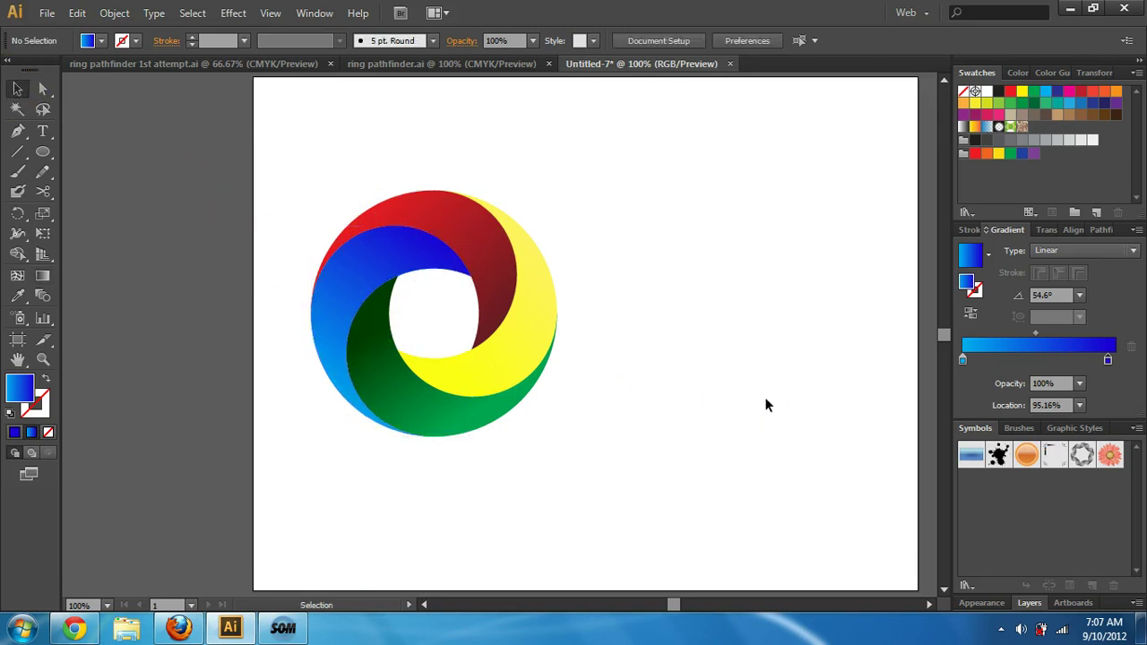
# Copy the grey 'snap' text from ring pathfinder.ai into Untitled-7, right of the ring.
pyautogui.click(475, 63)
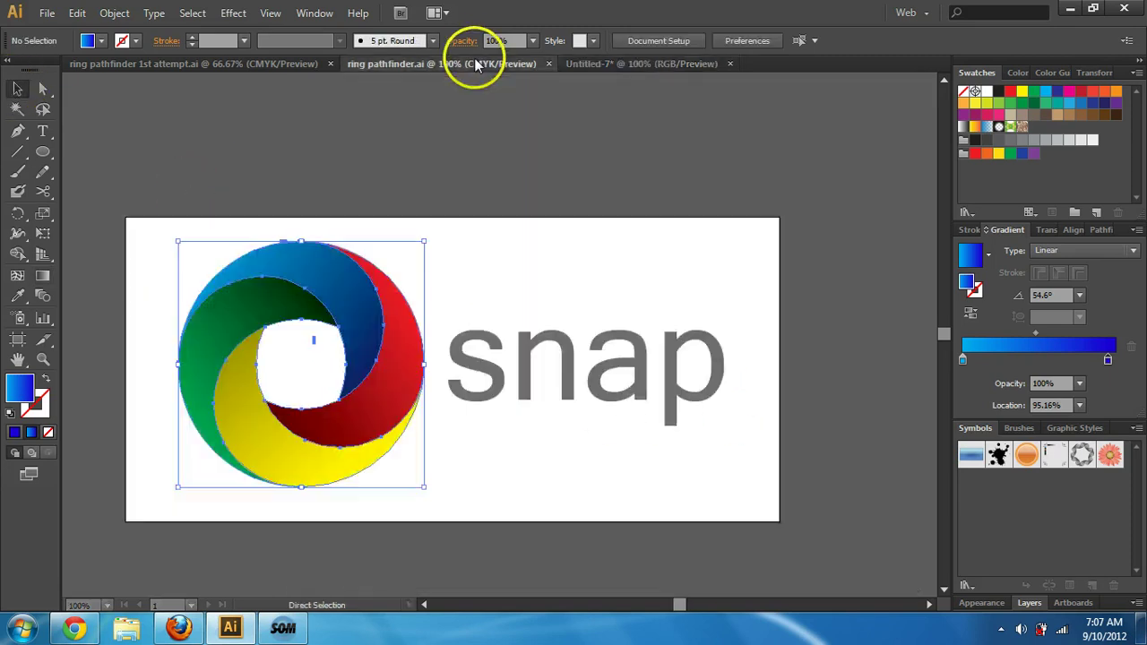
pyautogui.click(531, 354)
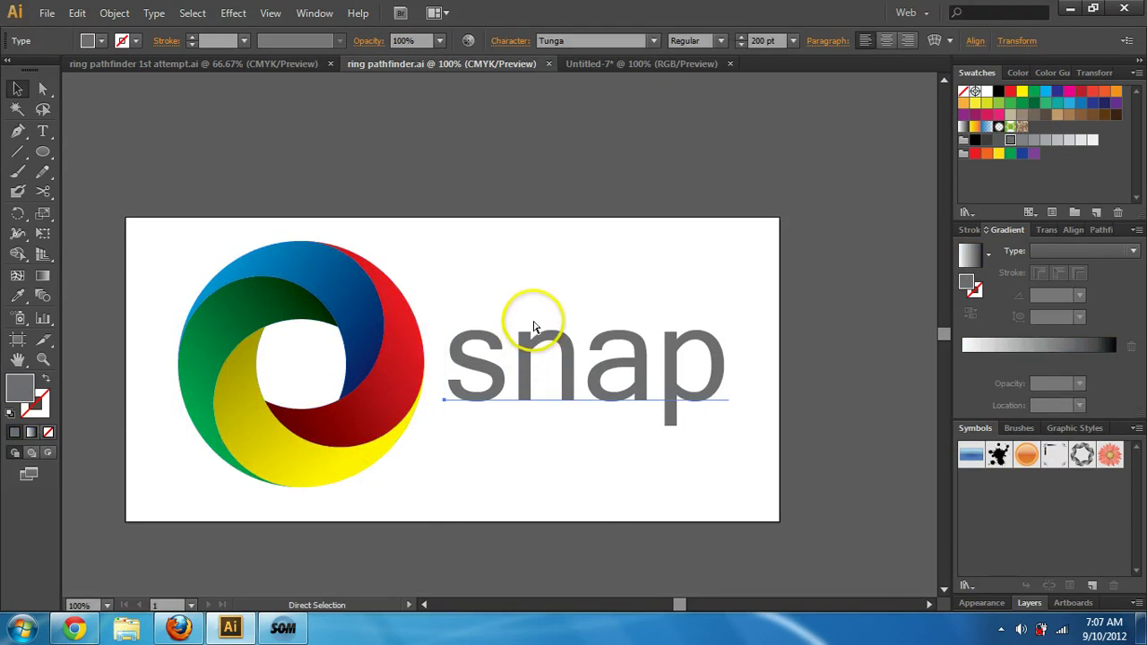
pyautogui.click(582, 64)
pyautogui.hotkey('ctrl', 'v')
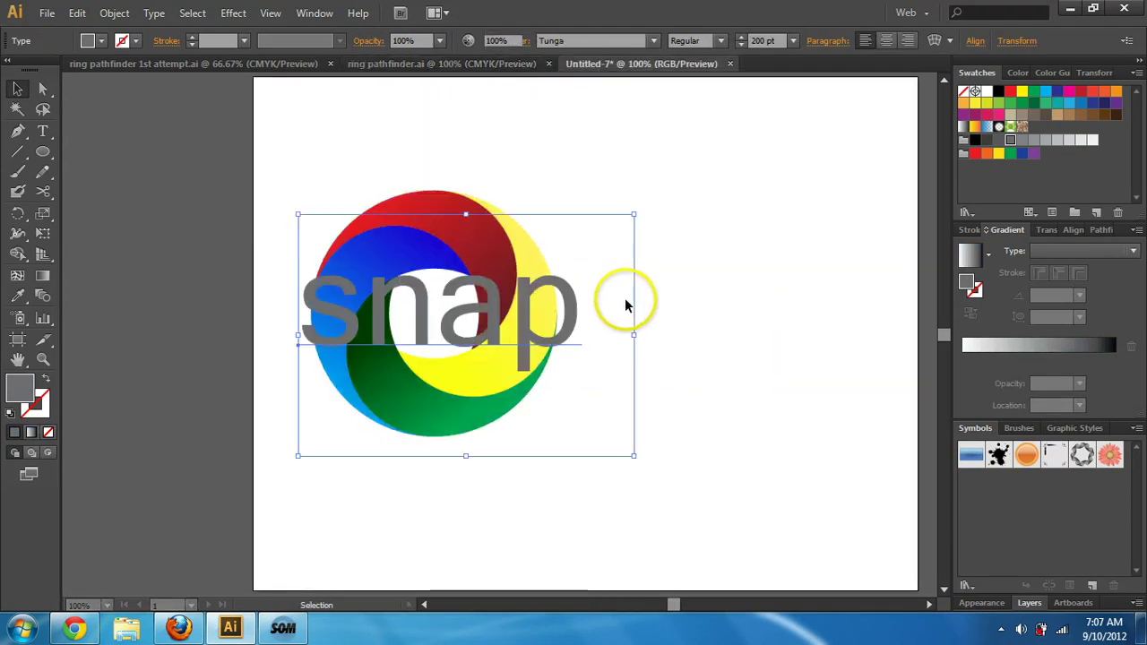
pyautogui.moveTo(482, 287); pyautogui.dragTo(763, 307)
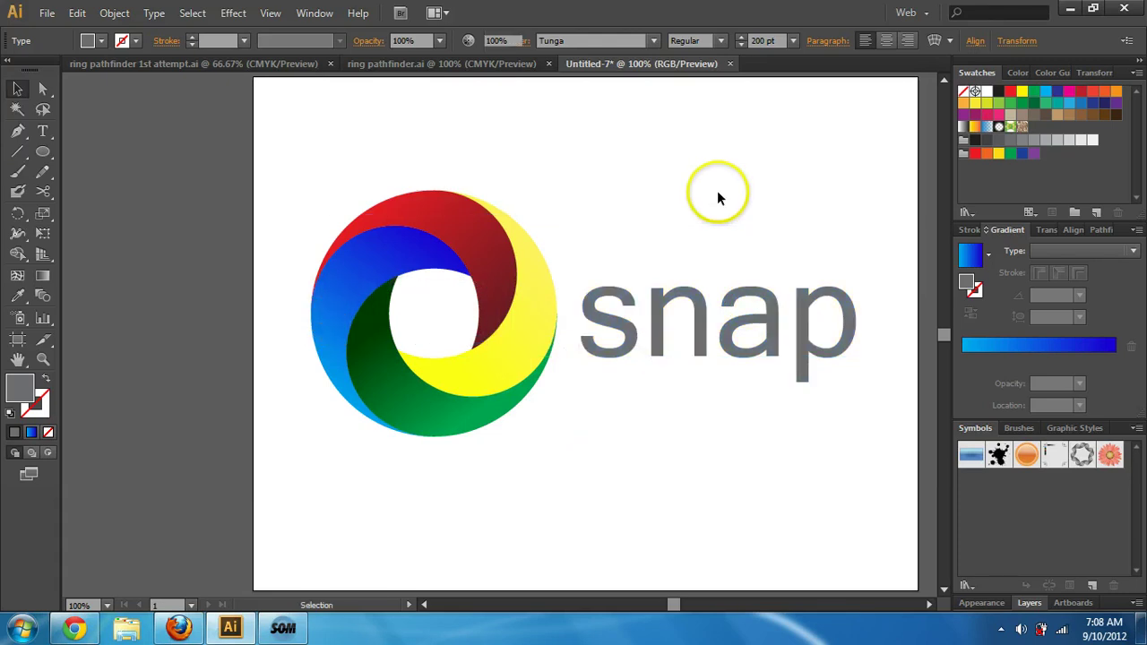
pyautogui.click(717, 190)
pyautogui.moveTo(579, 445); pyautogui.dragTo(479, 420)
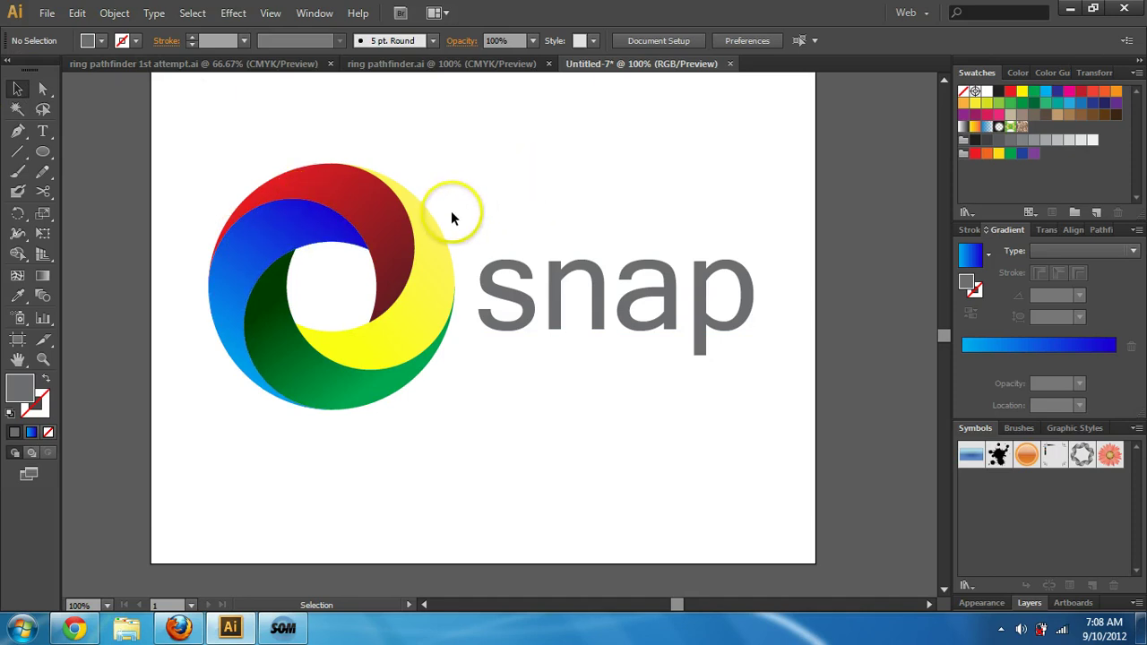
pyautogui.moveTo(205, 162); pyautogui.dragTo(423, 409)
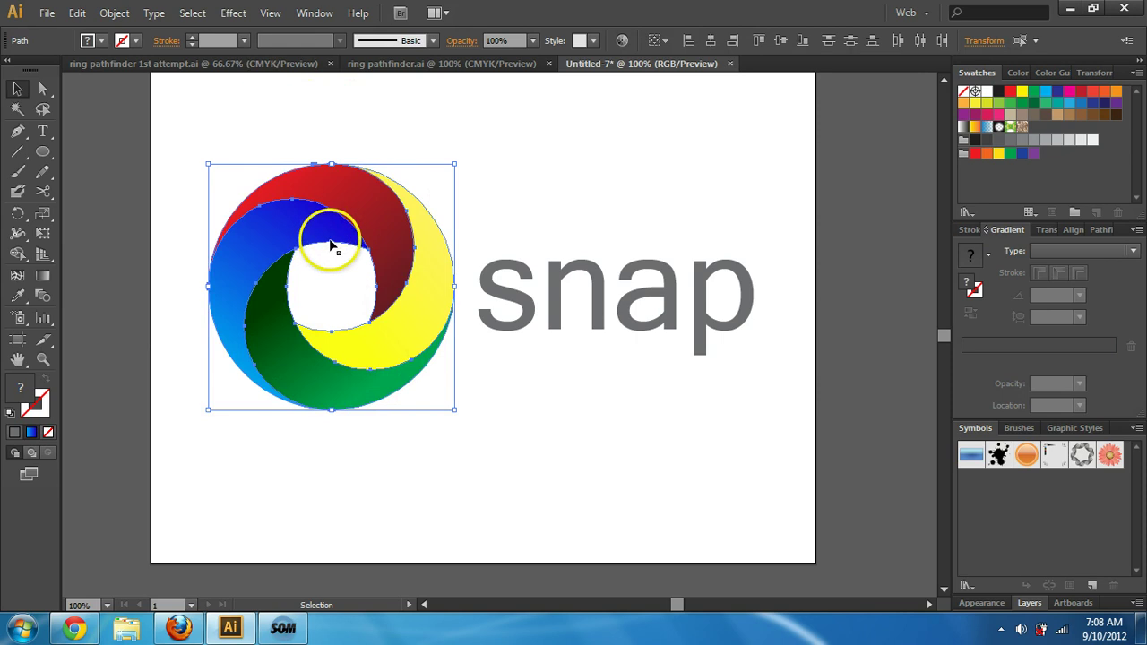
# Give the ring a black 2 pt outline as a first trial.
pyautogui.click(135, 42)
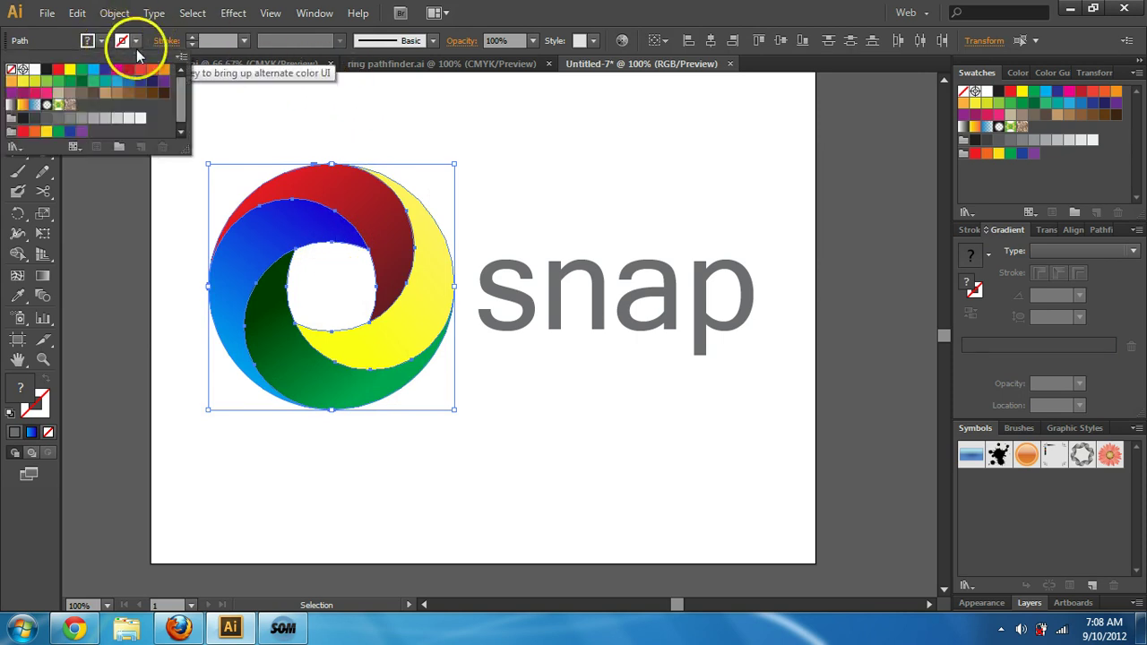
pyautogui.click(46, 69)
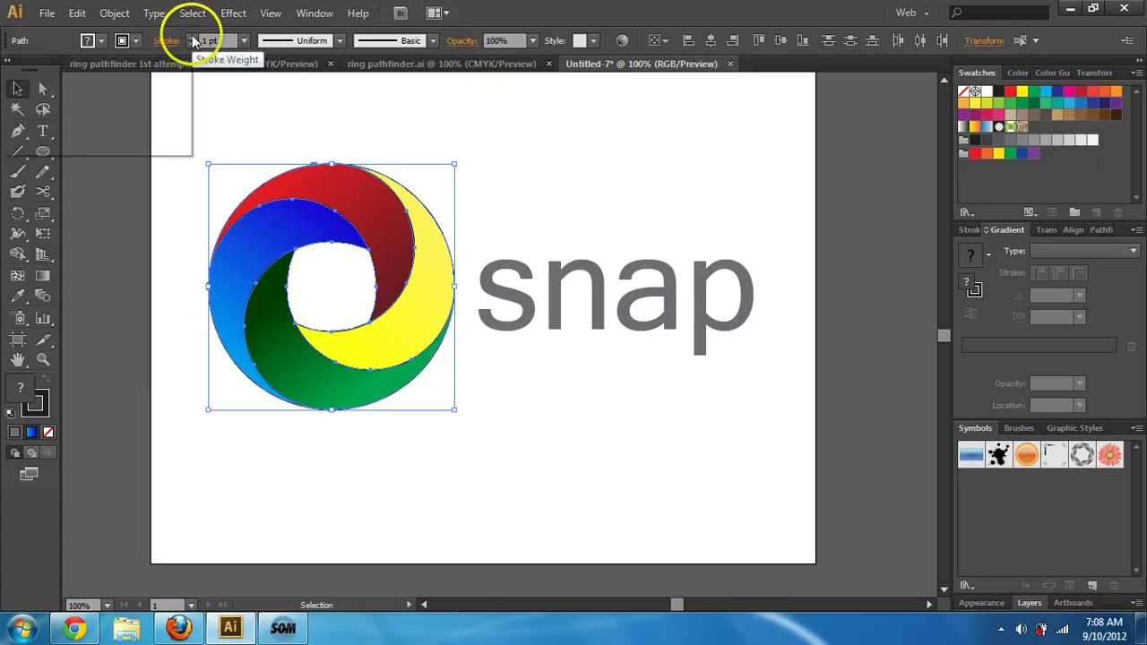
pyautogui.click(196, 38)
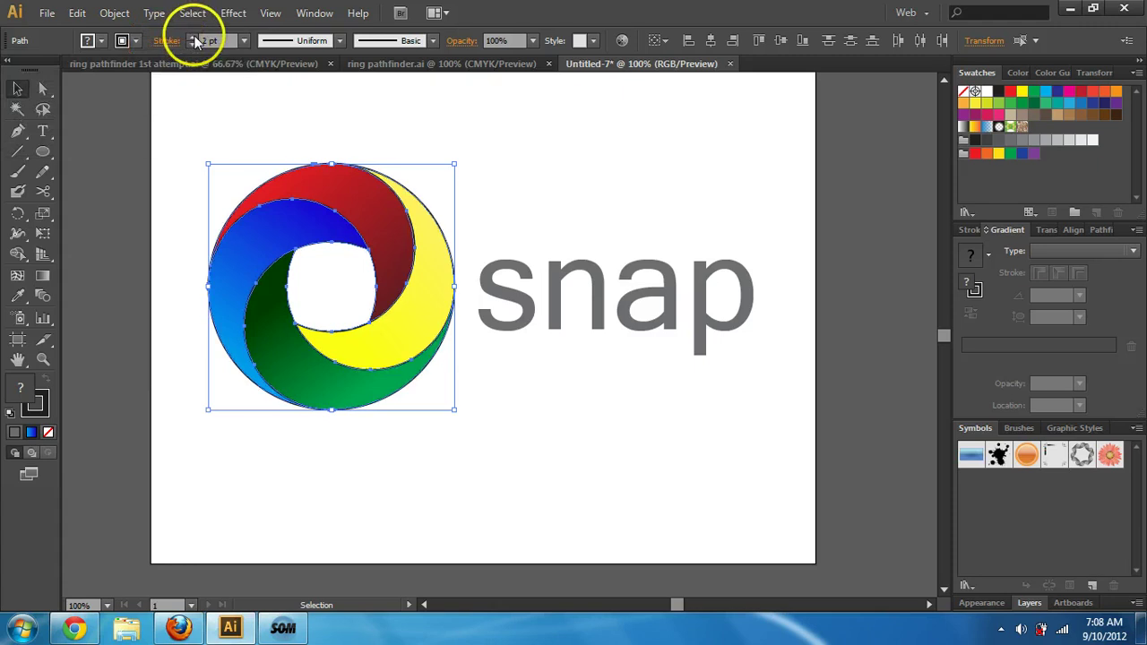
pyautogui.click(199, 109)
pyautogui.moveTo(236, 141); pyautogui.dragTo(401, 412)
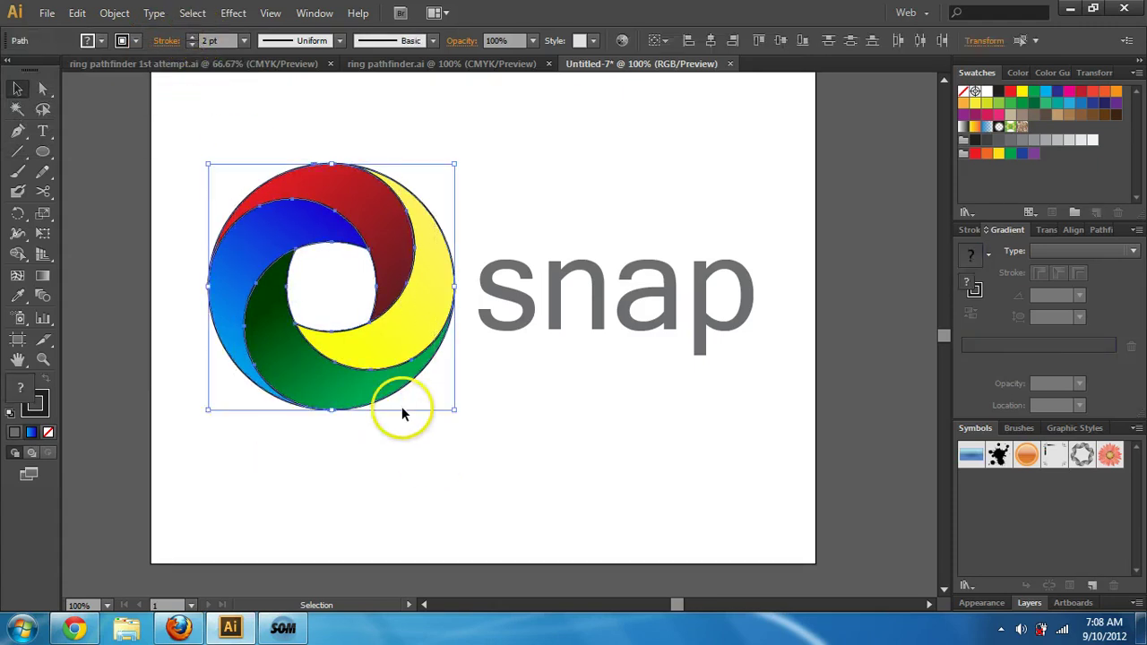
# Change the ring's outline to white and thicken it to 3 pt.
pyautogui.click(135, 41)
pyautogui.click(36, 70)
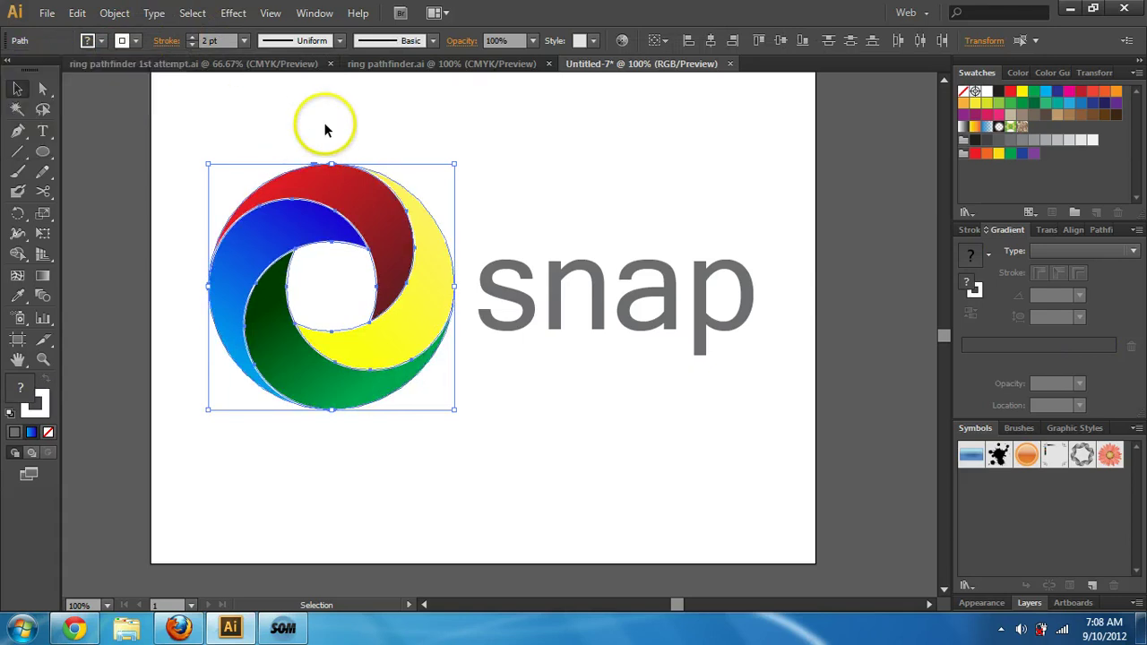
pyautogui.click(366, 126)
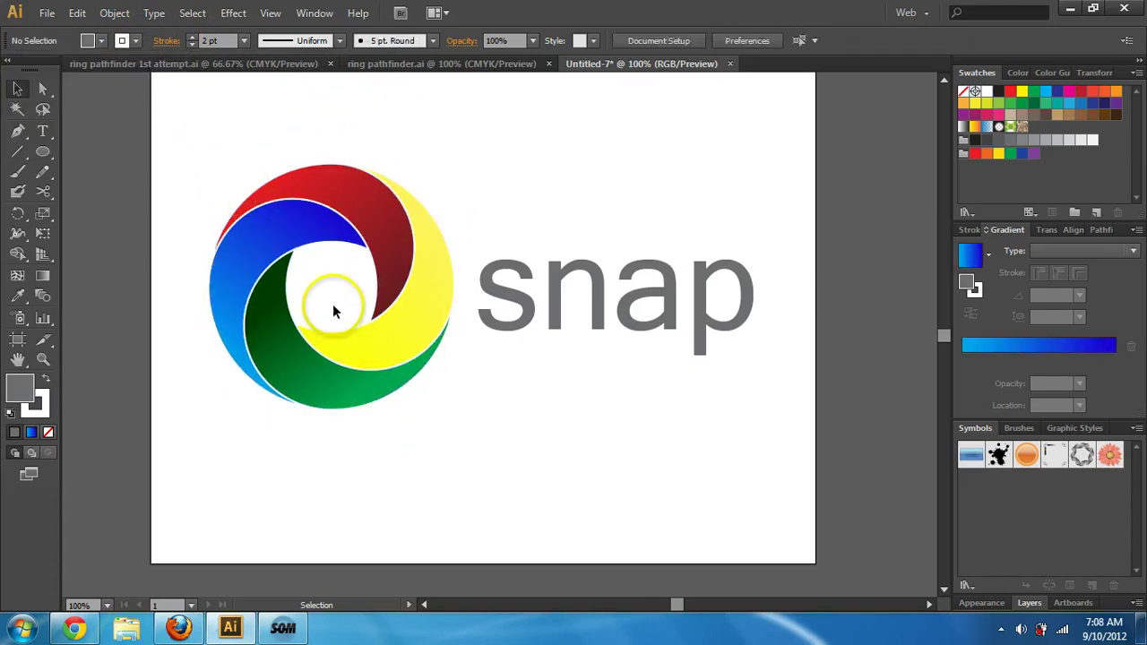
pyautogui.moveTo(183, 127); pyautogui.dragTo(436, 434)
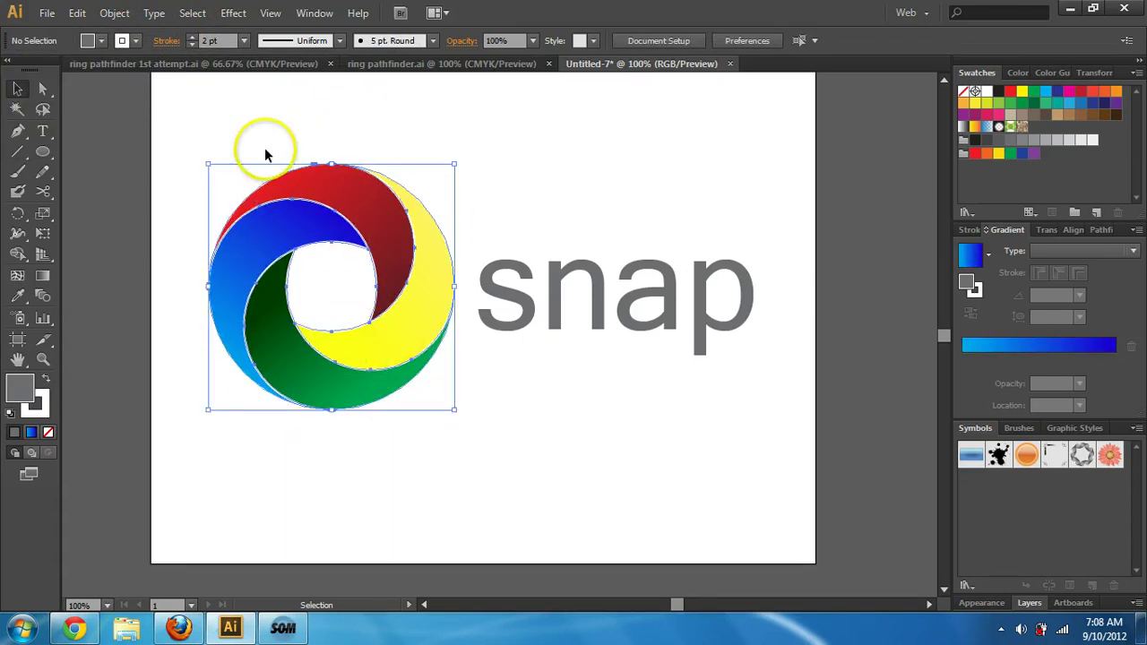
pyautogui.click(189, 38)
pyautogui.click(494, 140)
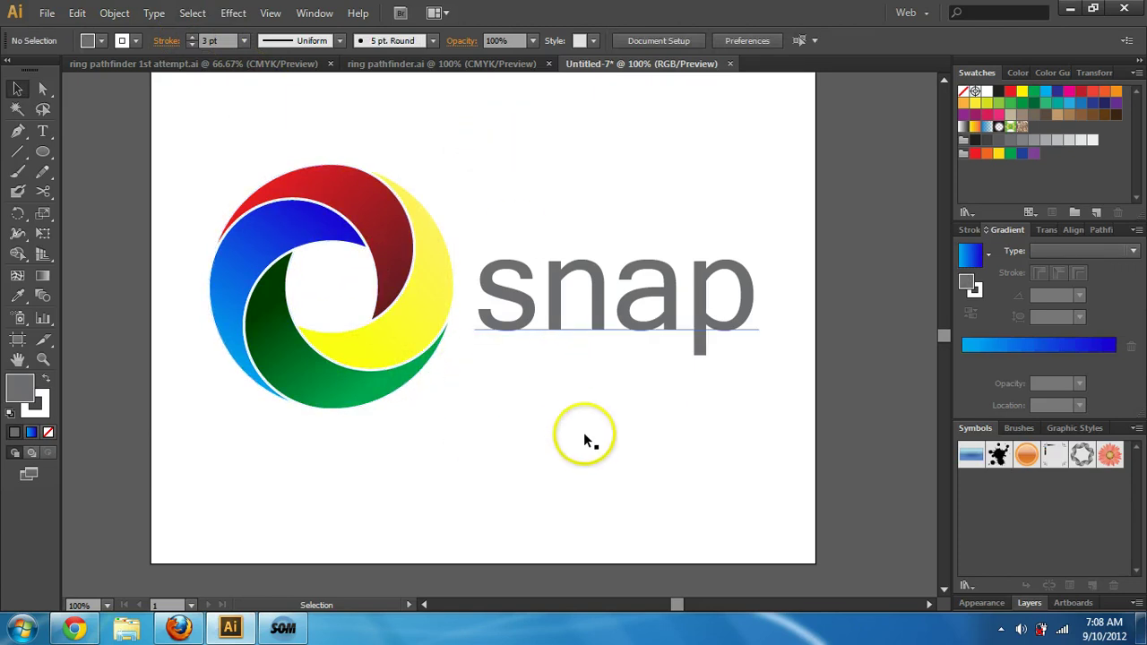
pyautogui.moveTo(227, 125); pyautogui.dragTo(427, 460)
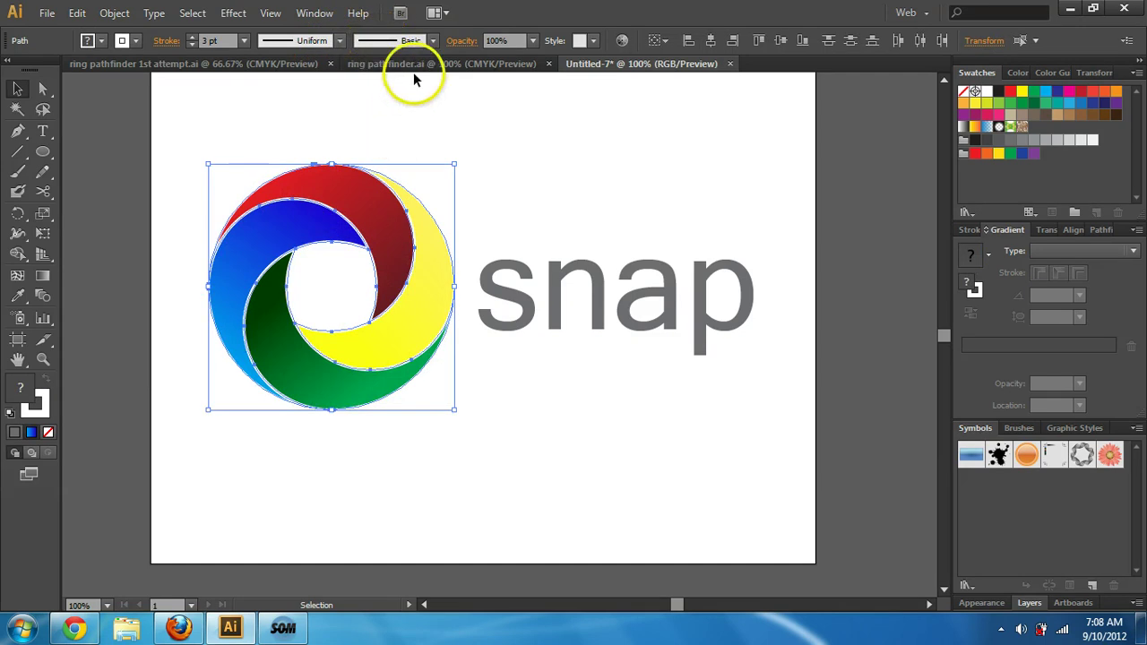
# Apply the Charcoal brush to the ring's white outline at 2 pt.
pyautogui.click(433, 41)
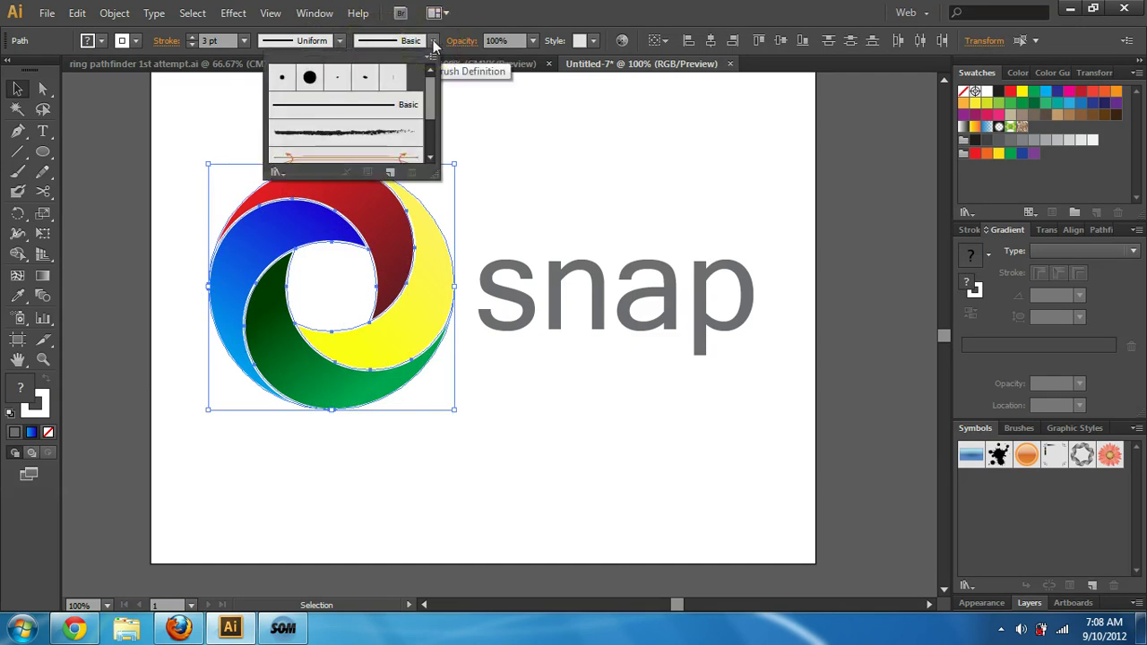
pyautogui.click(384, 134)
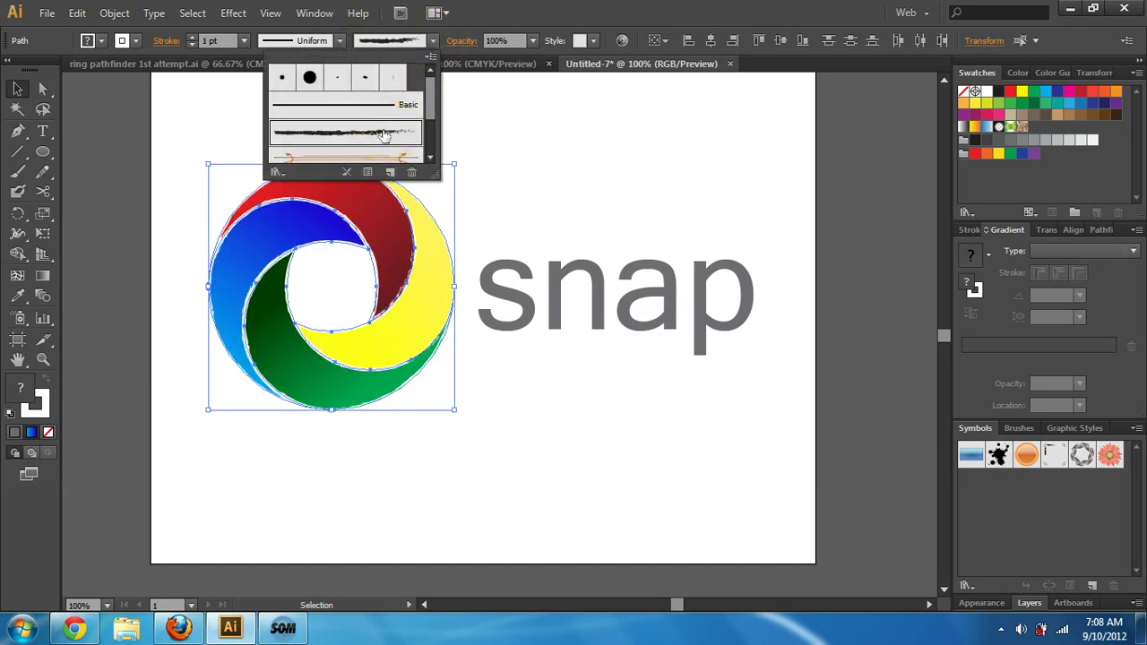
pyautogui.click(477, 134)
pyautogui.click(515, 475)
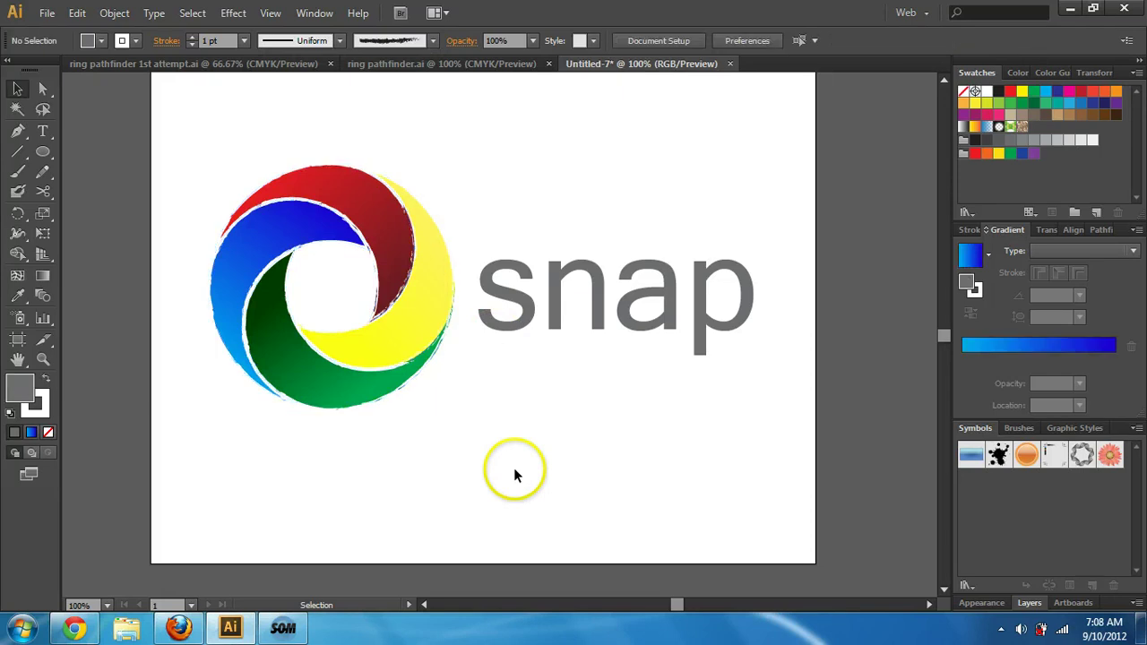
pyautogui.moveTo(237, 136); pyautogui.dragTo(455, 462)
pyautogui.click(195, 43)
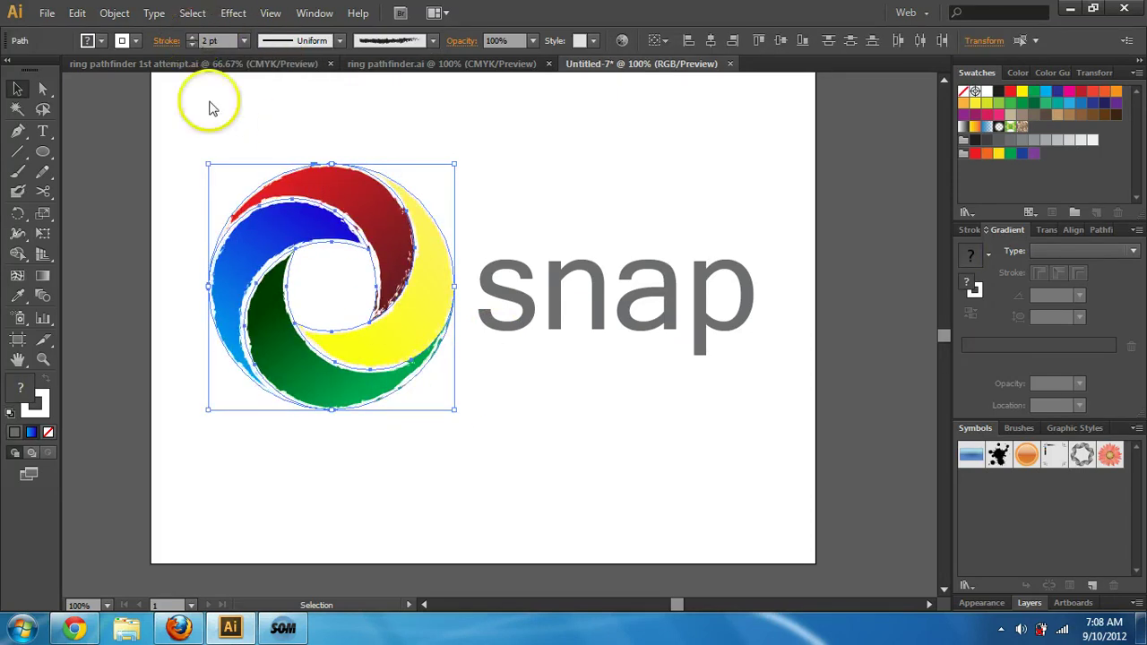
pyautogui.click(225, 123)
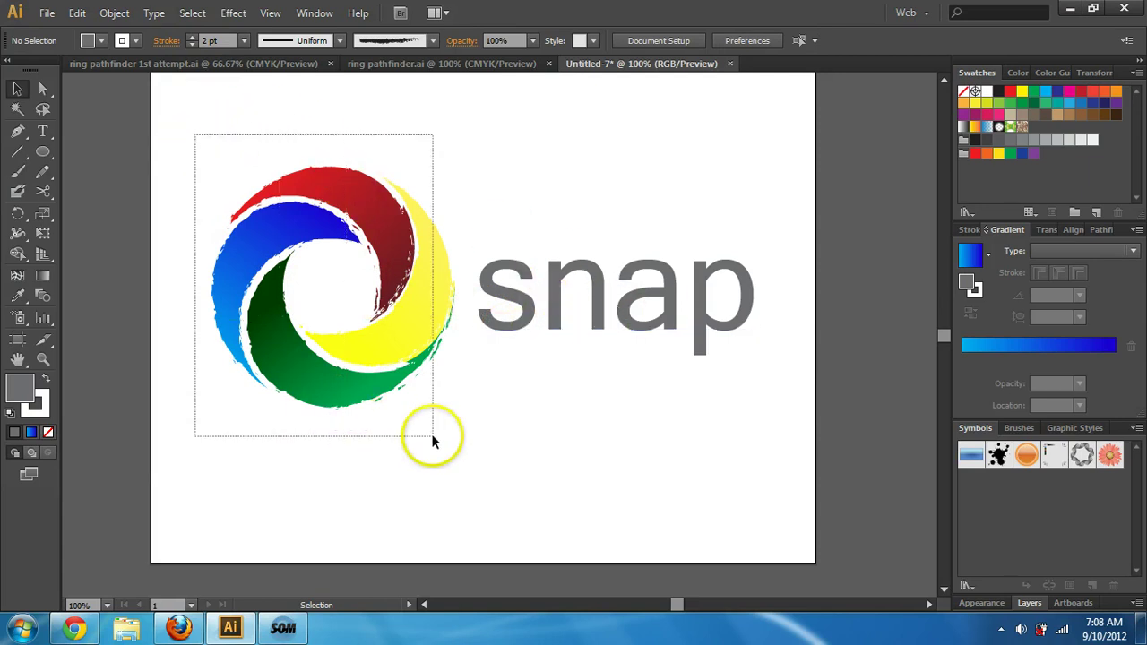
pyautogui.moveTo(431, 439); pyautogui.dragTo(433, 437)
pyautogui.click(433, 40)
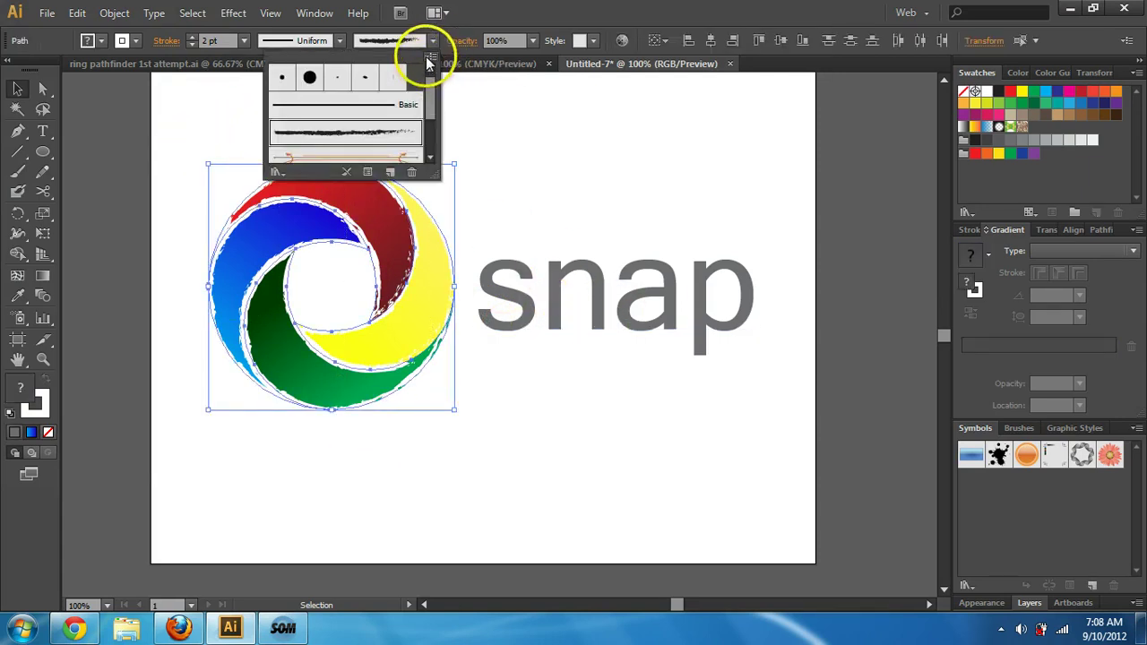
# Apply the Bristle Brush Library's 4.50, then 2.00 brush to the ring outline.
pyautogui.click(428, 60)
pyautogui.moveTo(520, 360)
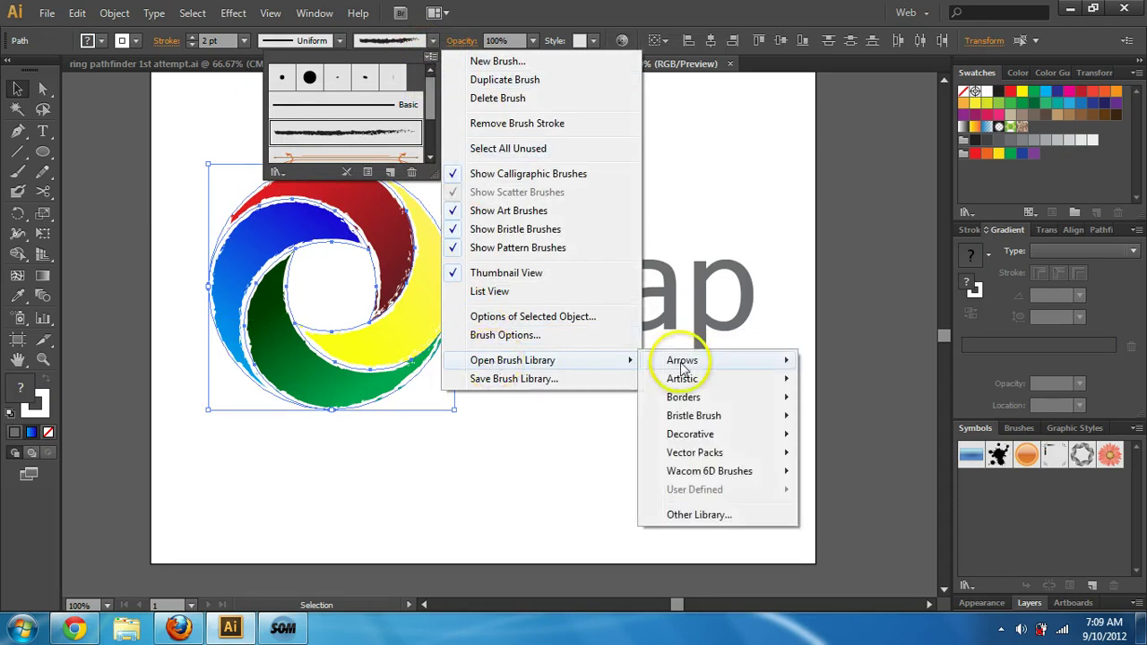
pyautogui.moveTo(746, 423)
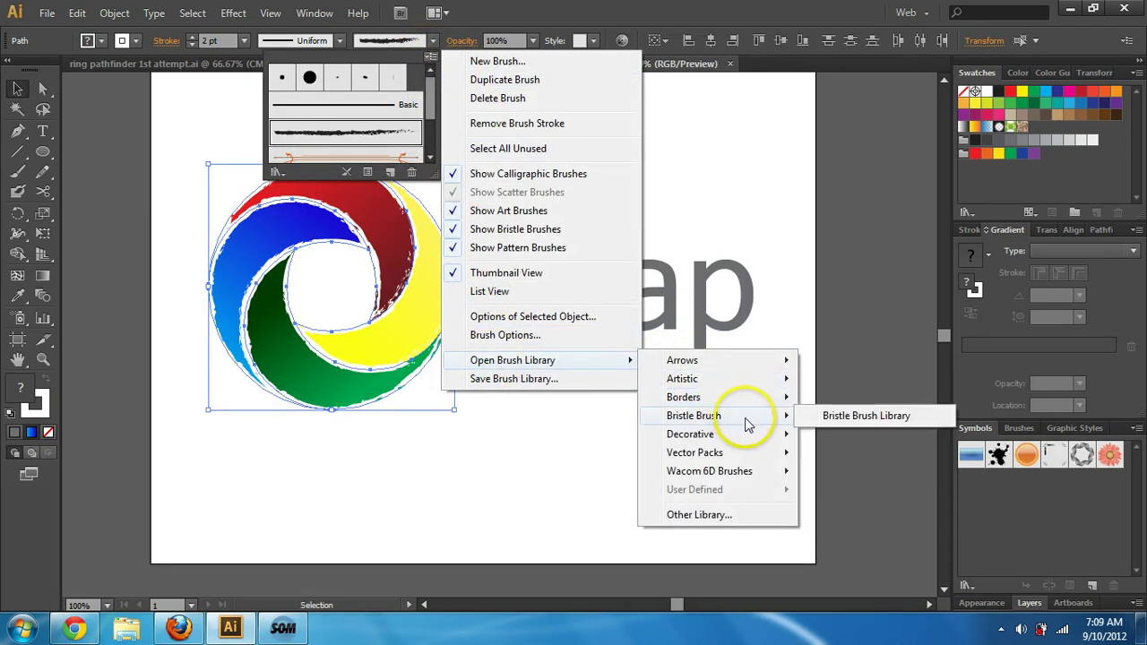
pyautogui.click(857, 416)
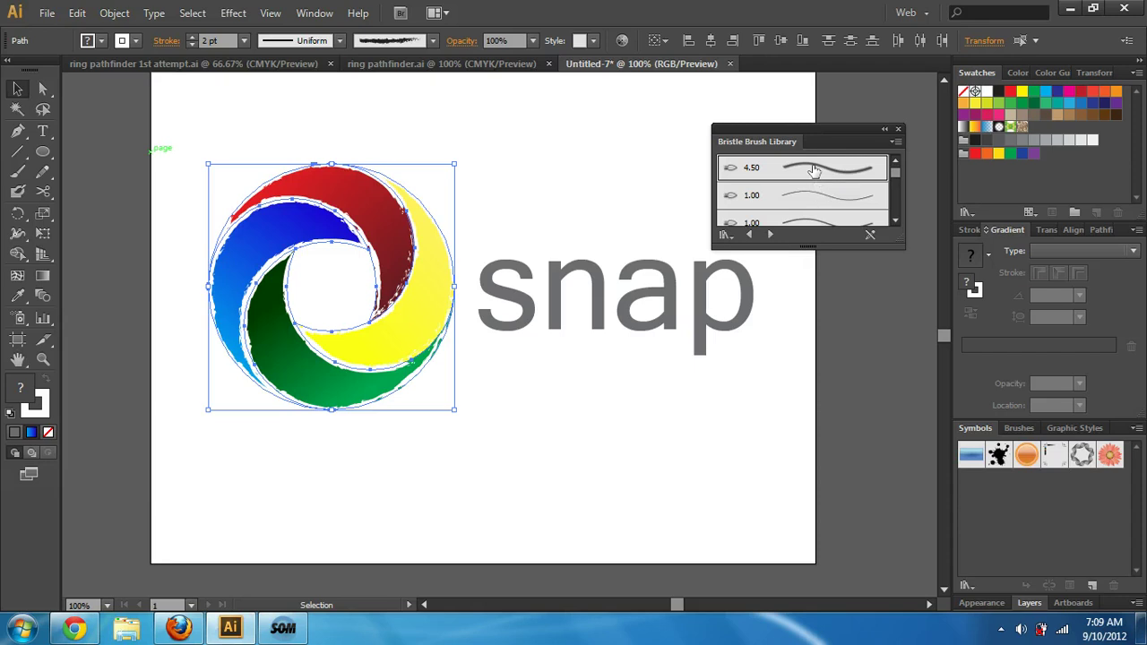
pyautogui.click(814, 170)
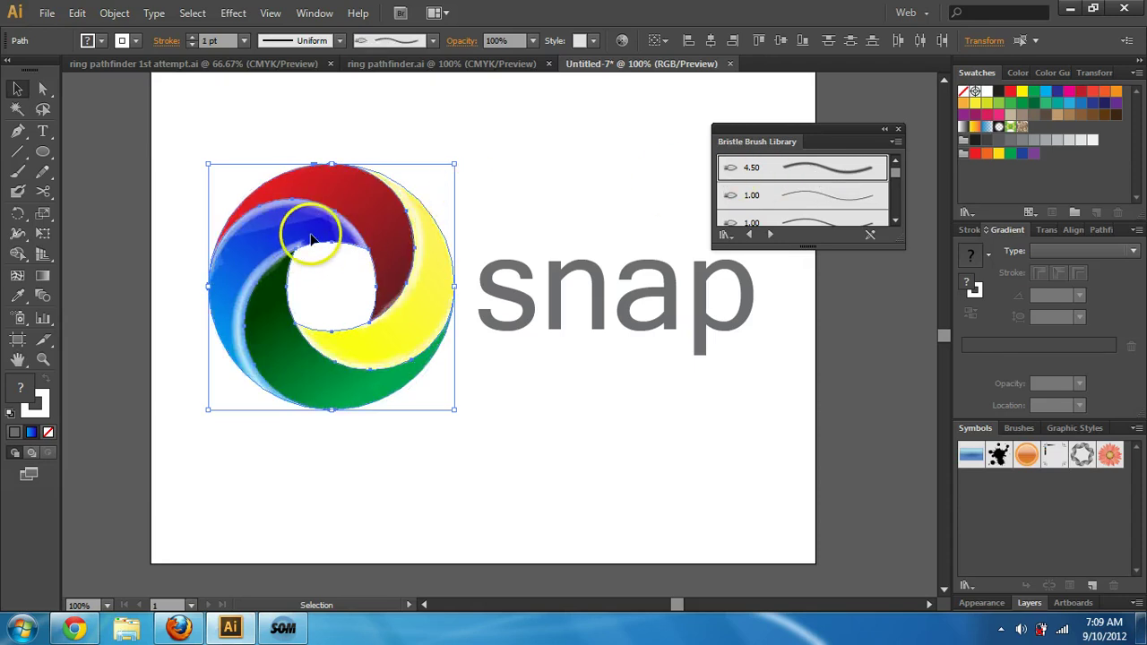
pyautogui.scroll(-1, 900, 186)
pyautogui.click(822, 181)
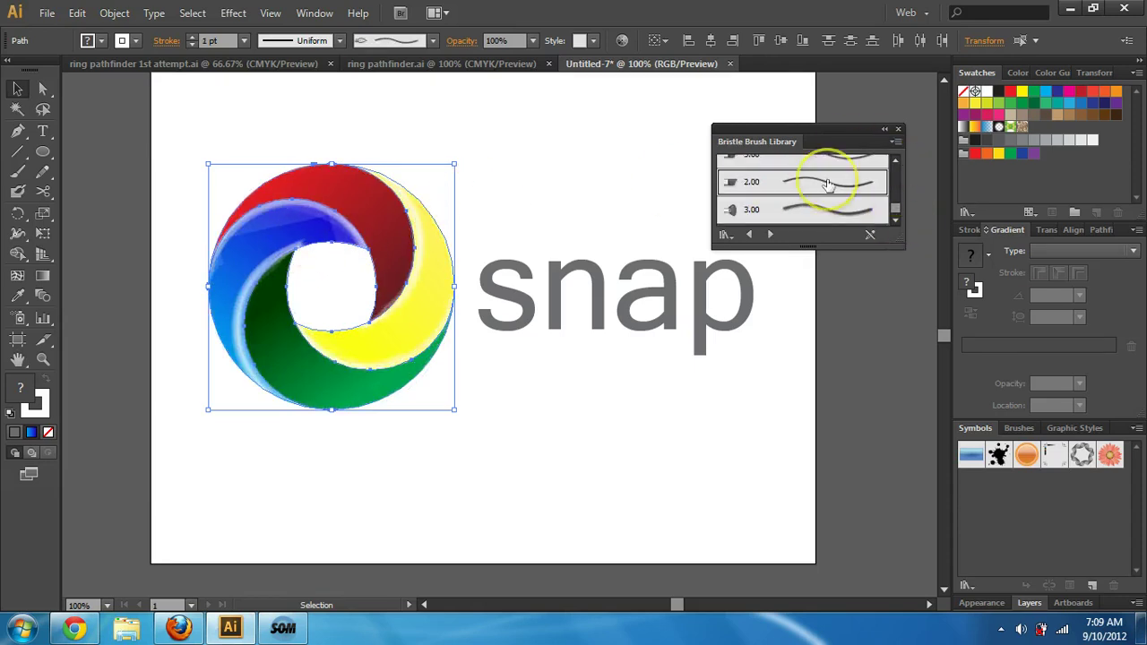
pyautogui.click(576, 191)
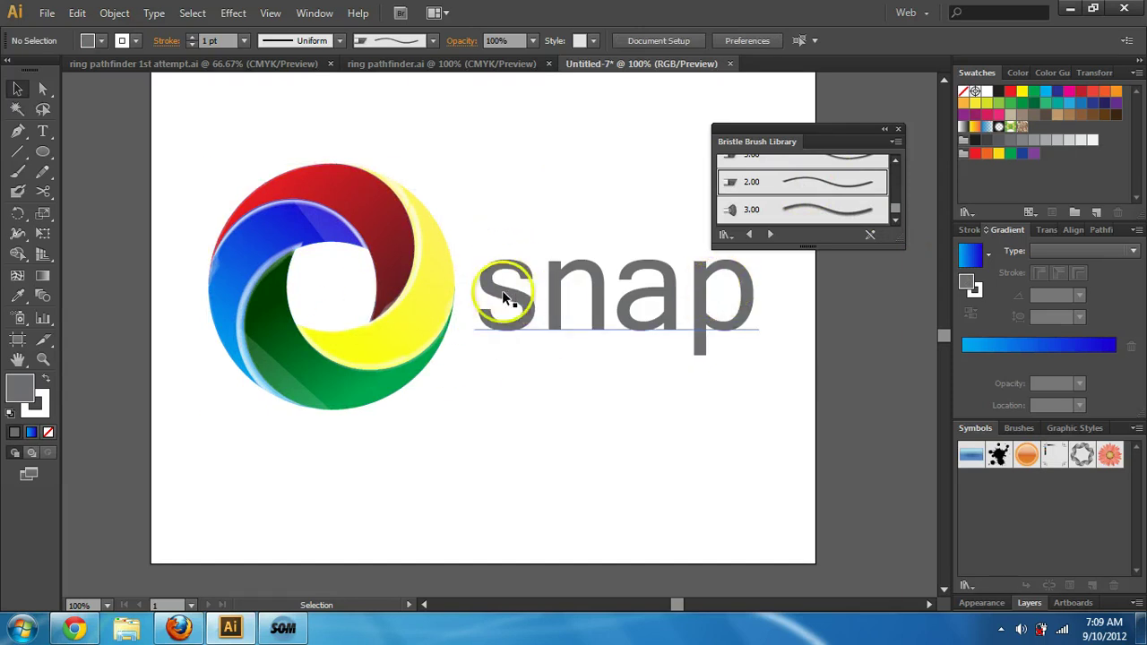
# Draw an ellipse across the top of the 'snap' text.
pyautogui.click(479, 390)
pyautogui.click(623, 138)
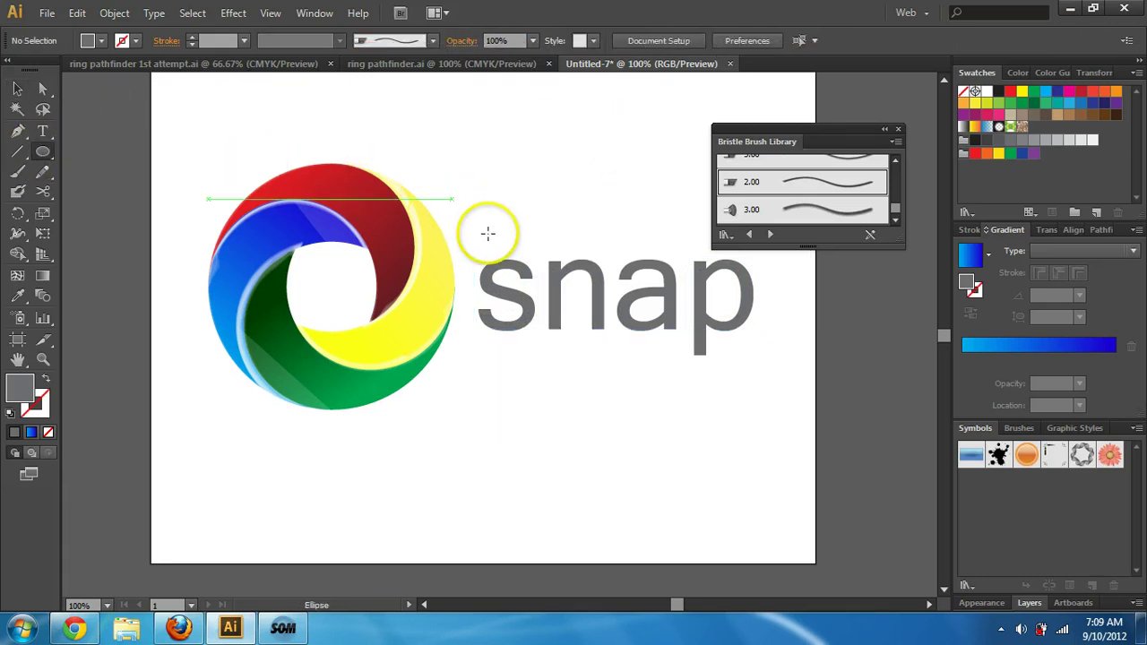
pyautogui.moveTo(473, 224)
pyautogui.mouseDown()
pyautogui.moveTo(746, 309)
pyautogui.moveTo(771, 301)
pyautogui.mouseUp()
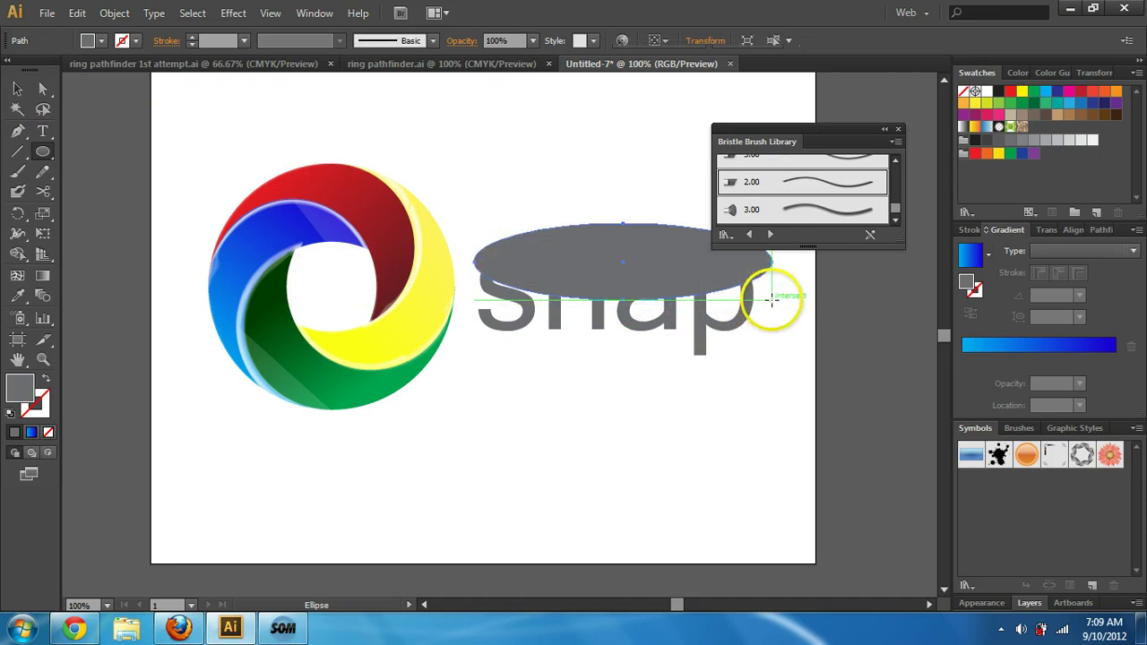
pyautogui.click(898, 130)
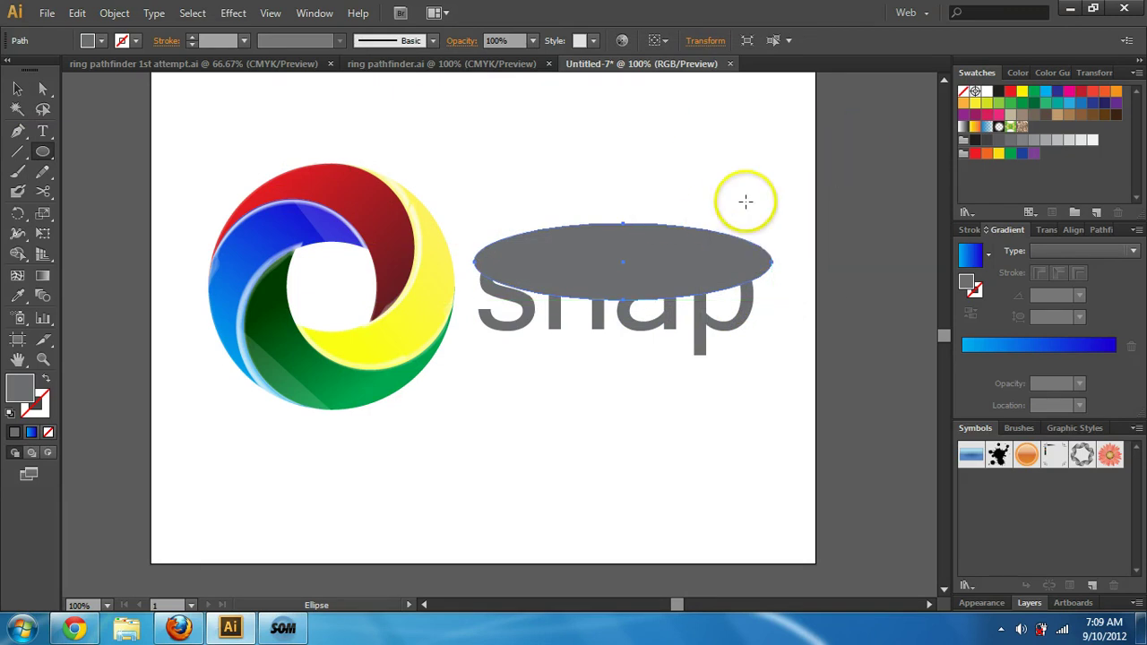
# Fill the ellipse white and set its opacity to 40%.
pyautogui.click(986, 93)
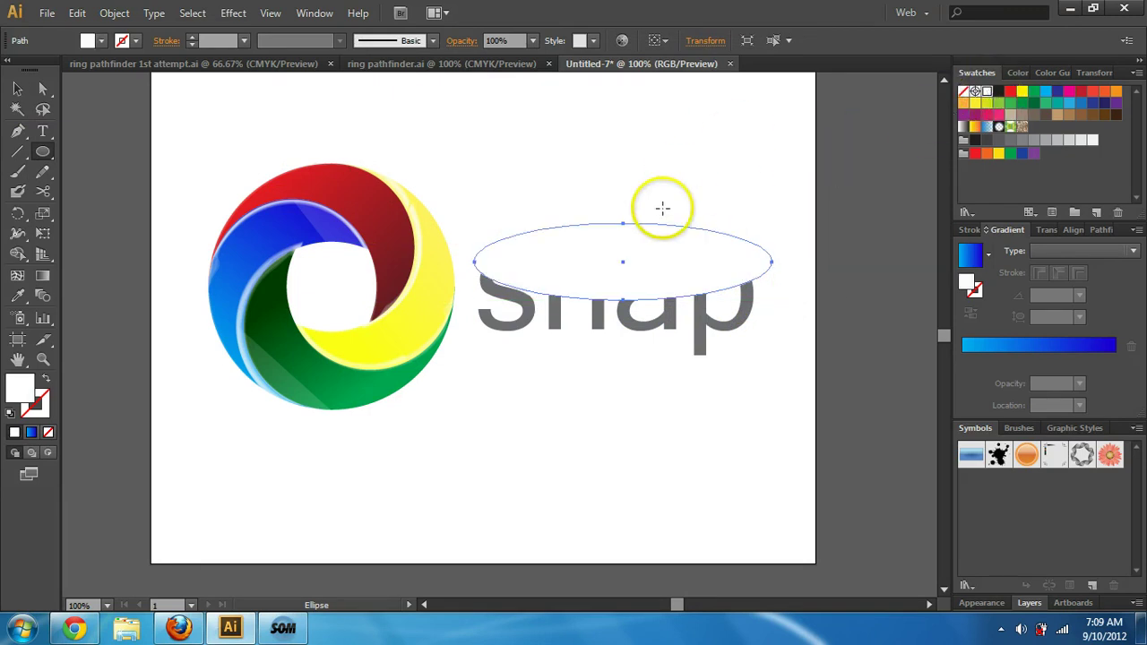
pyautogui.click(1044, 231)
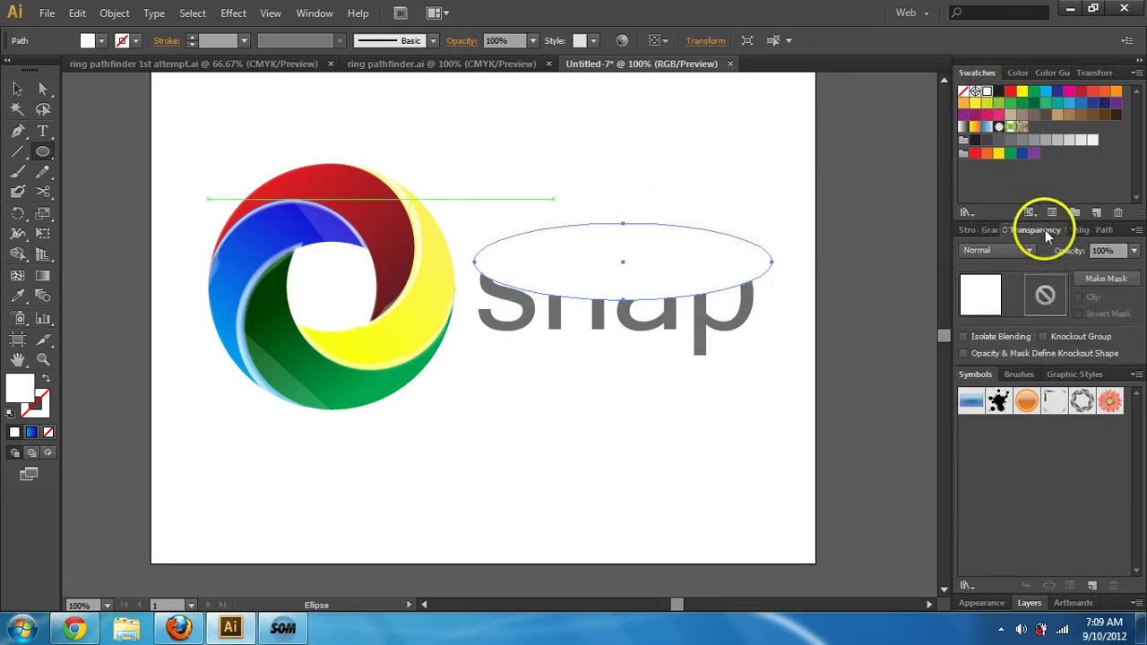
pyautogui.moveTo(1111, 249); pyautogui.dragTo(1069, 253)
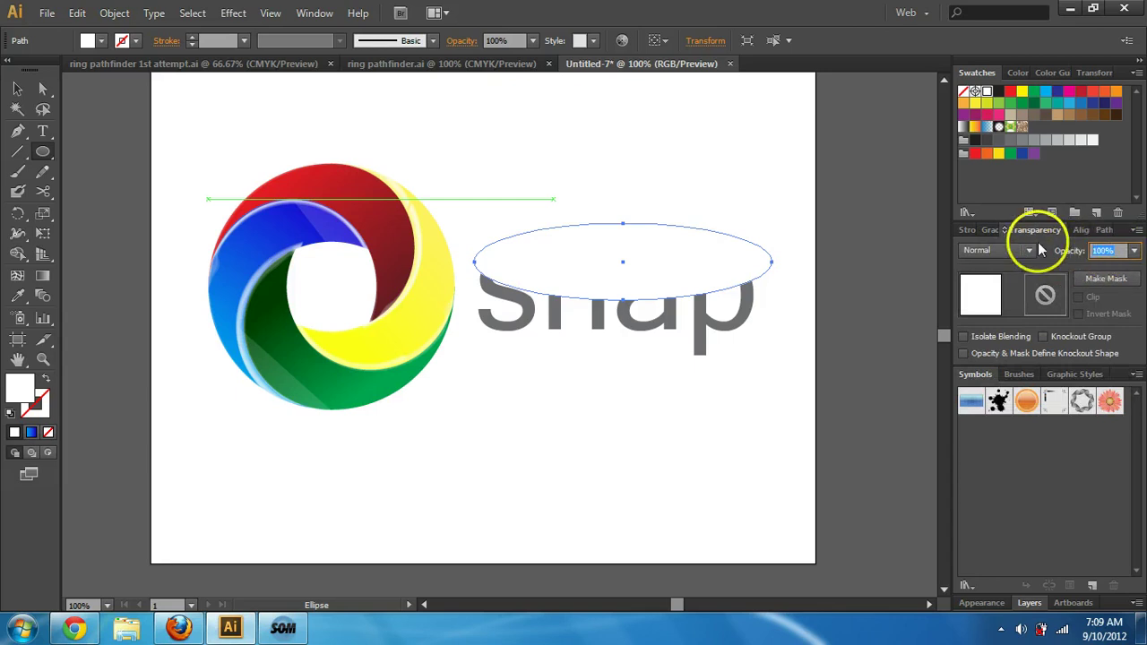
pyautogui.press('Return')
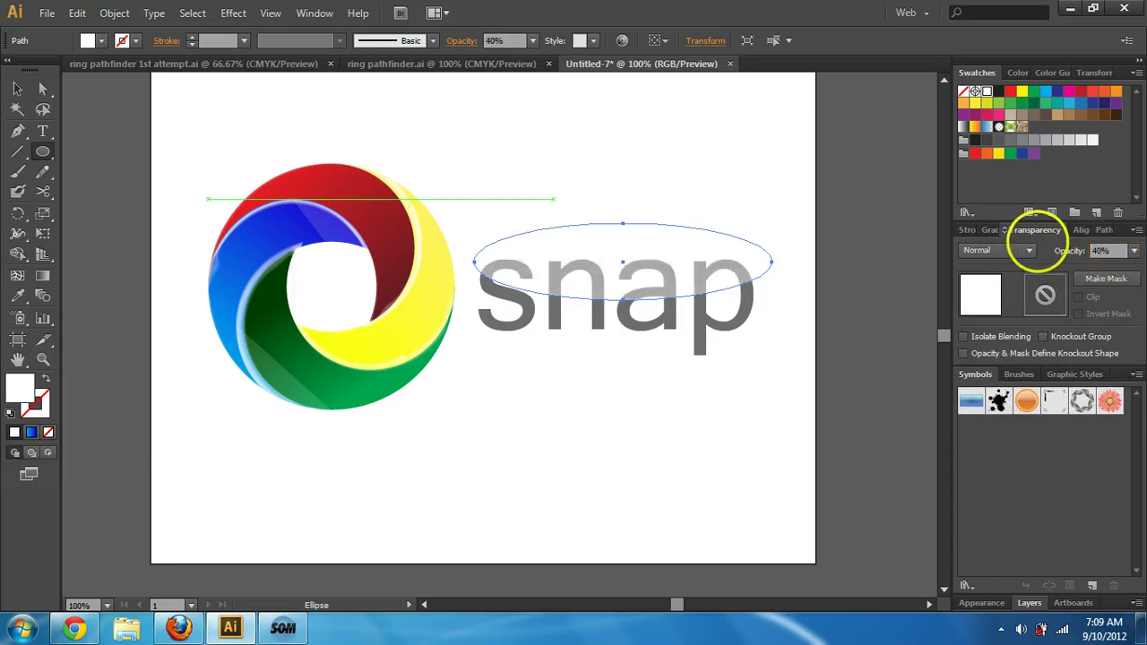
pyautogui.click(14, 90)
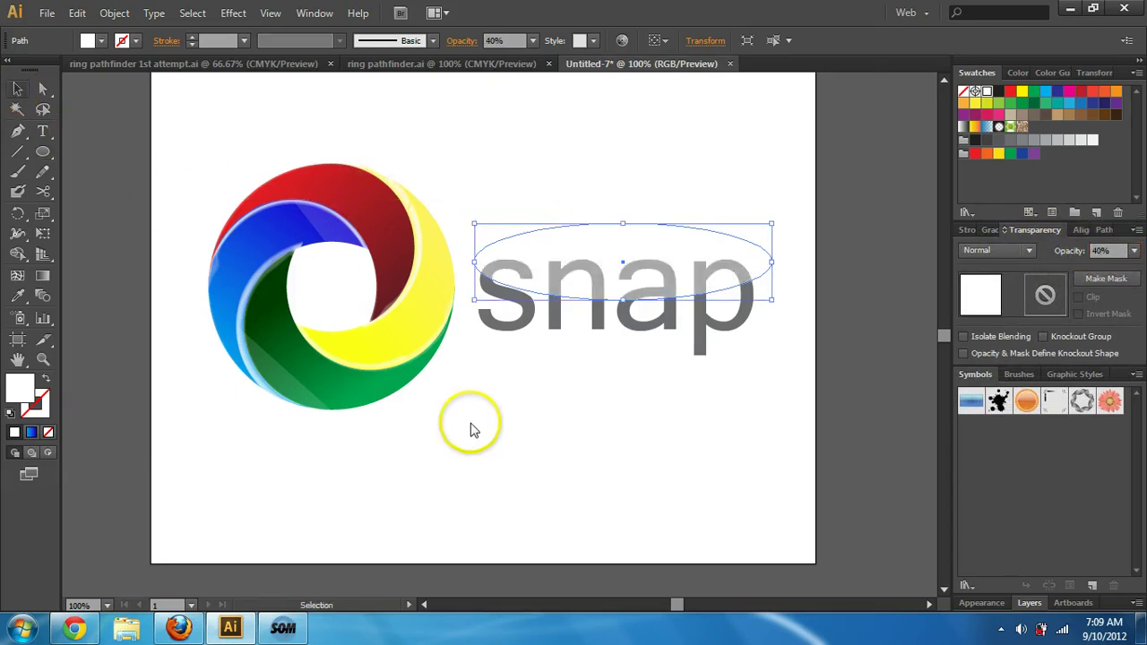
pyautogui.moveTo(469, 427); pyautogui.dragTo(607, 476)
pyautogui.click(660, 533)
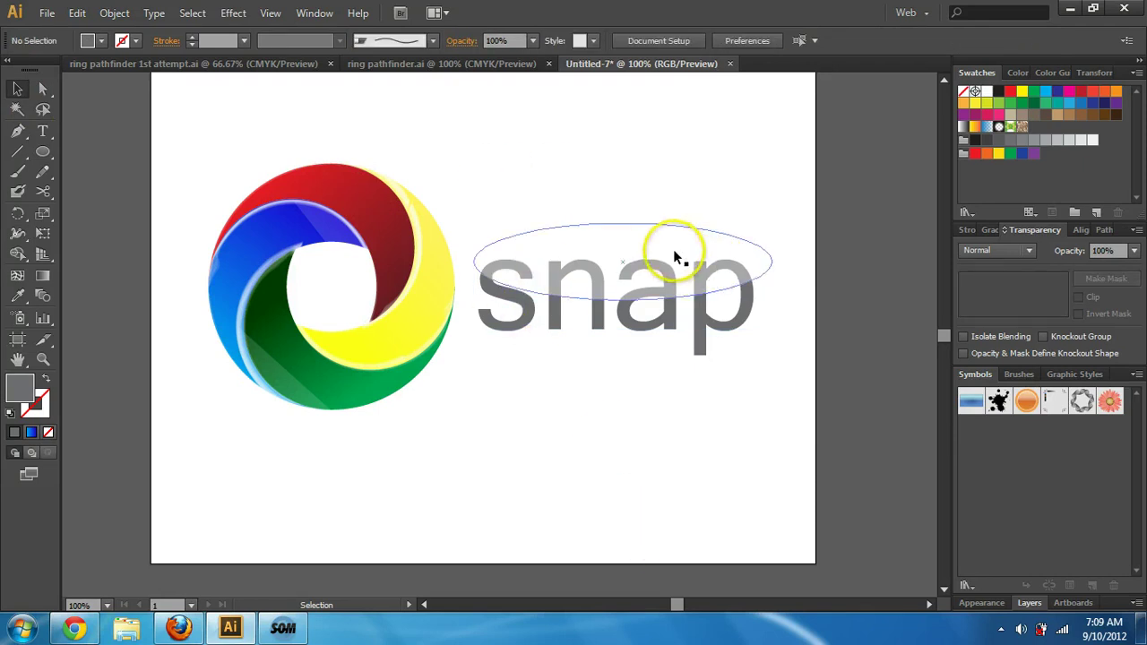
# Tilt and nudge the ellipse highlight, and move the 'snap' text up-left.
pyautogui.click(675, 252)
pyautogui.moveTo(776, 221); pyautogui.dragTo(769, 201)
pyautogui.moveTo(660, 264); pyautogui.dragTo(653, 256)
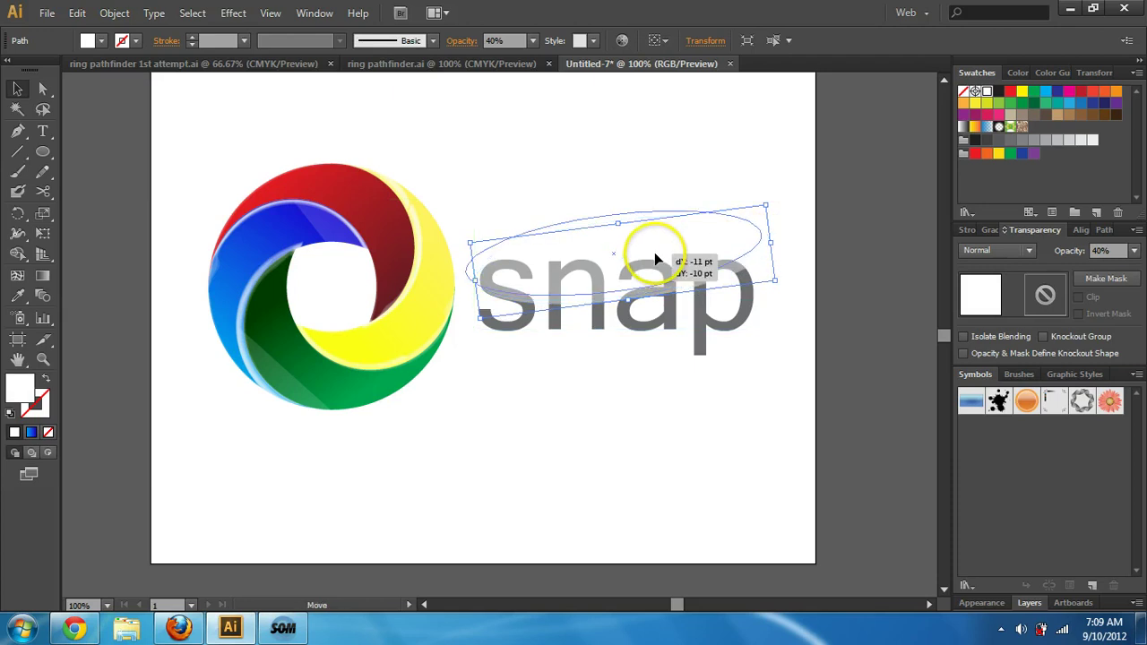
pyautogui.click(446, 401)
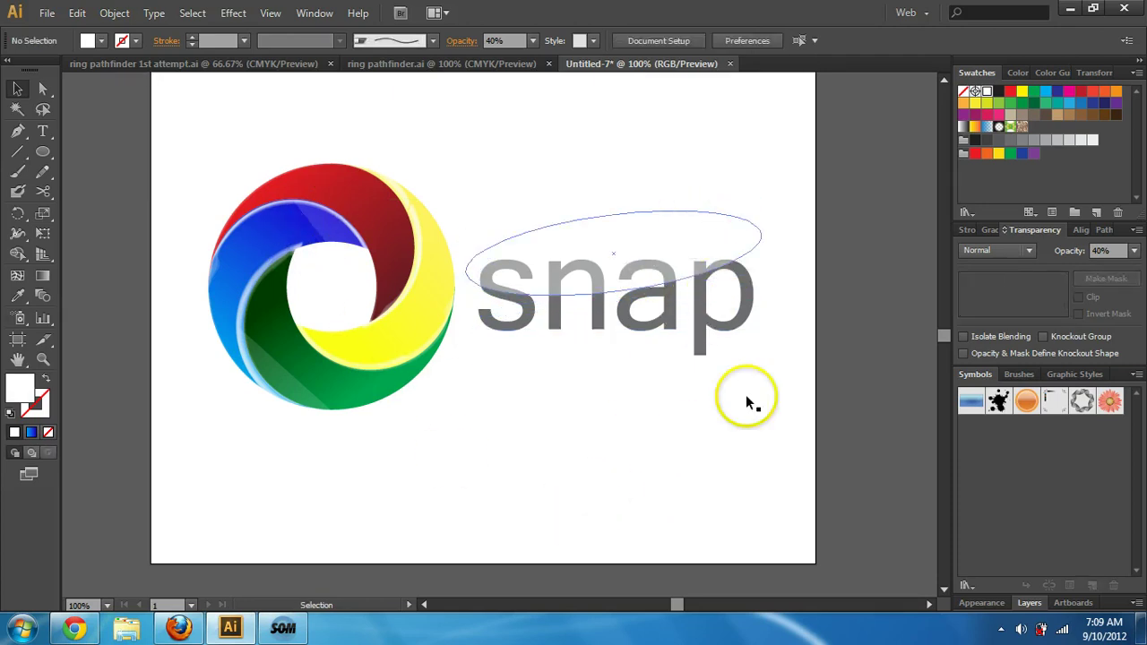
pyautogui.moveTo(746, 396); pyautogui.dragTo(724, 363)
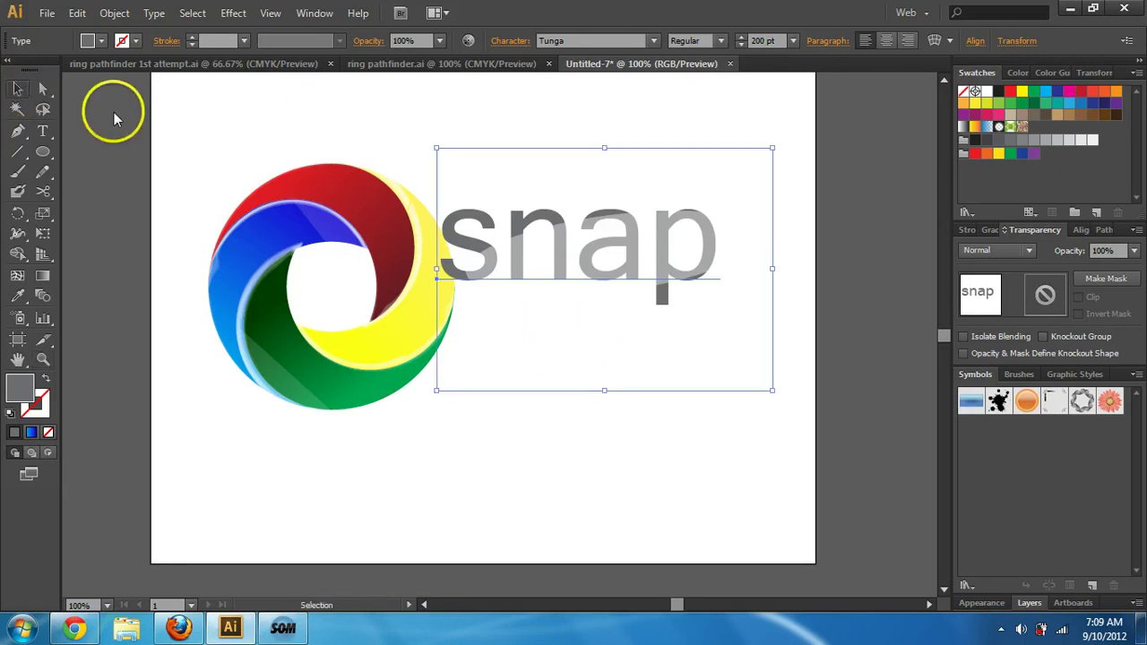
pyautogui.click(224, 126)
# Undo the text move, ellipse highlight and bristle strokes, then compare with the 1st attempt file.
pyautogui.hotkey('ctrl', 'z')
pyautogui.click(685, 513)
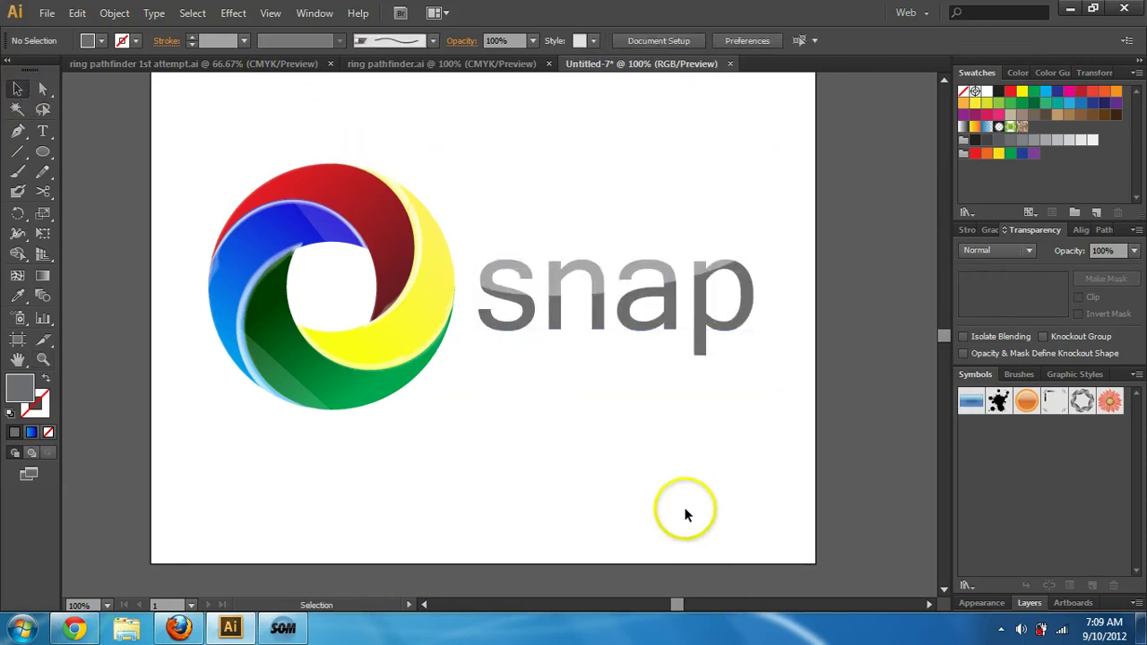
pyautogui.hotkey('ctrl', 'z')
pyautogui.hotkey('ctrl', 'z')
pyautogui.hotkey('ctrl', 'z')
pyautogui.hotkey('ctrl', 'z')
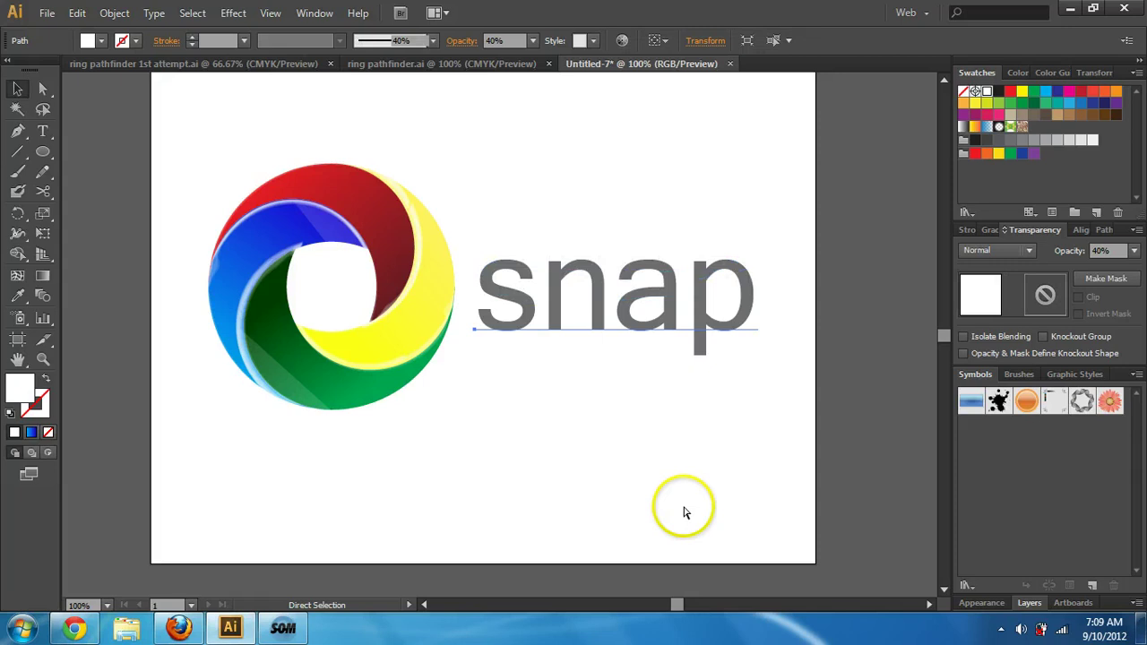
pyautogui.hotkey('ctrl', 'z')
pyautogui.hotkey('ctrl', 'z')
pyautogui.hotkey('ctrl', 'z')
pyautogui.hotkey('ctrl', 'z')
pyautogui.hotkey('ctrl', 'z')
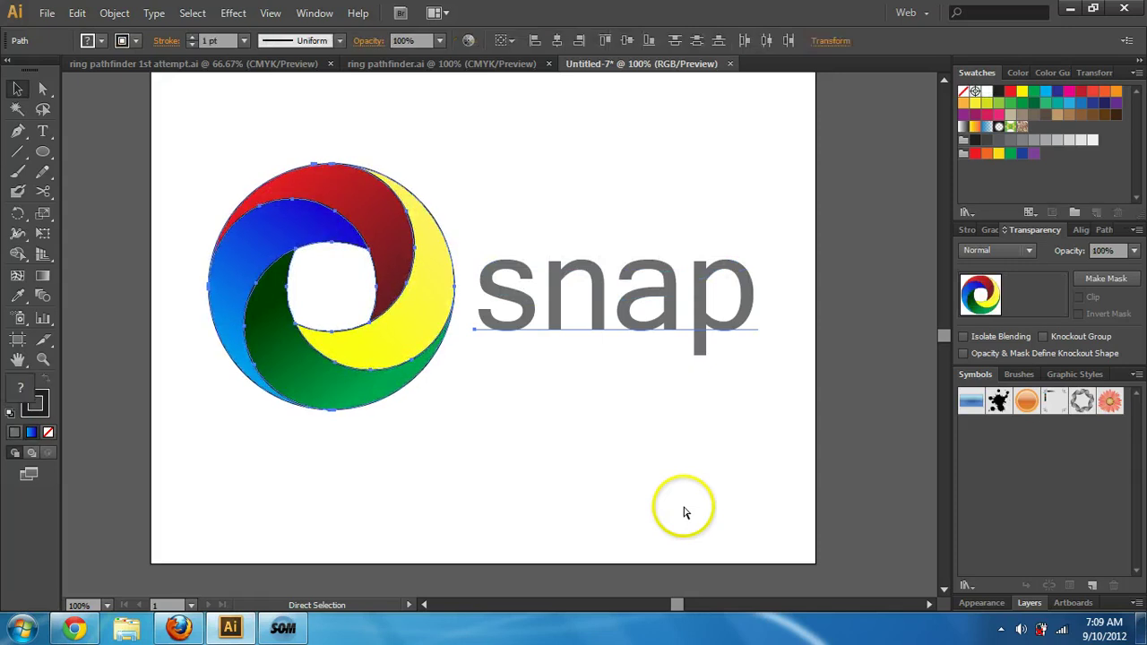
pyautogui.hotkey('ctrl', 'z')
pyautogui.hotkey('ctrl', 'z')
pyautogui.hotkey('ctrl', 'shift', 'z')
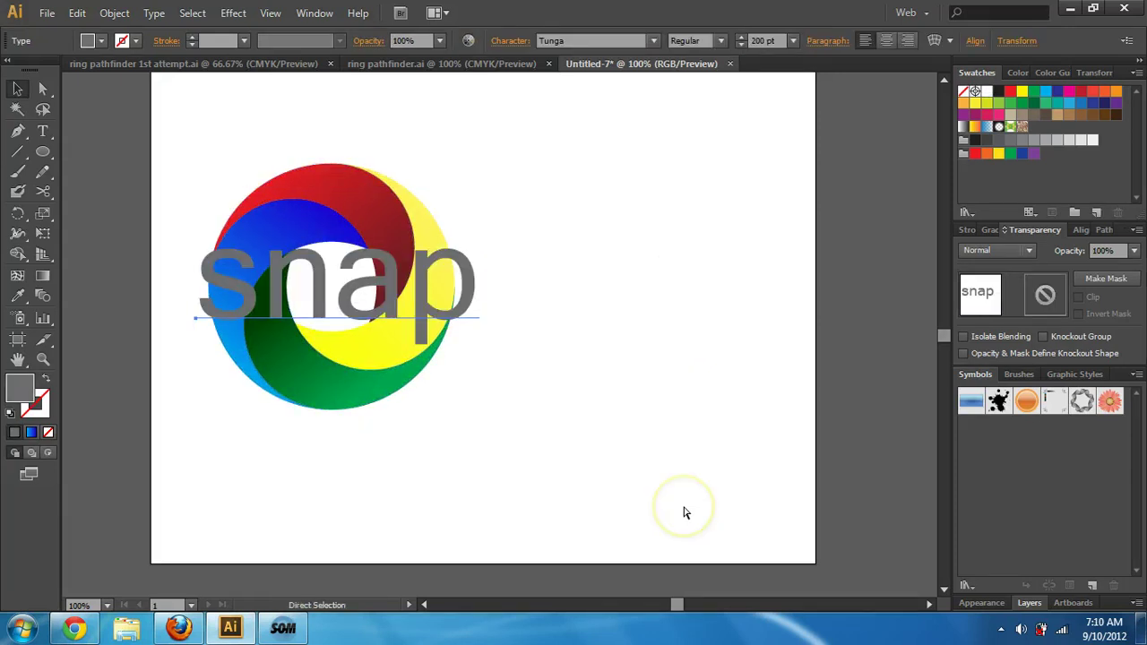
pyautogui.hotkey('ctrl', 'y')
pyautogui.hotkey('ctrl', 'y')
pyautogui.hotkey('ctrl', 'shift', 'z')
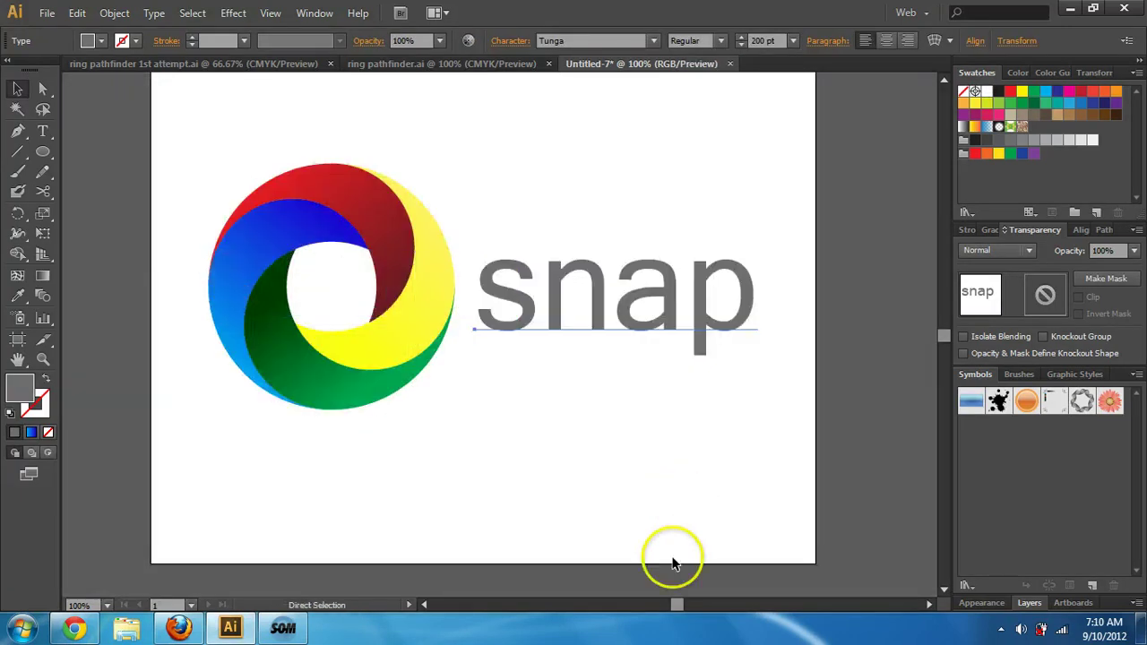
pyautogui.click(524, 495)
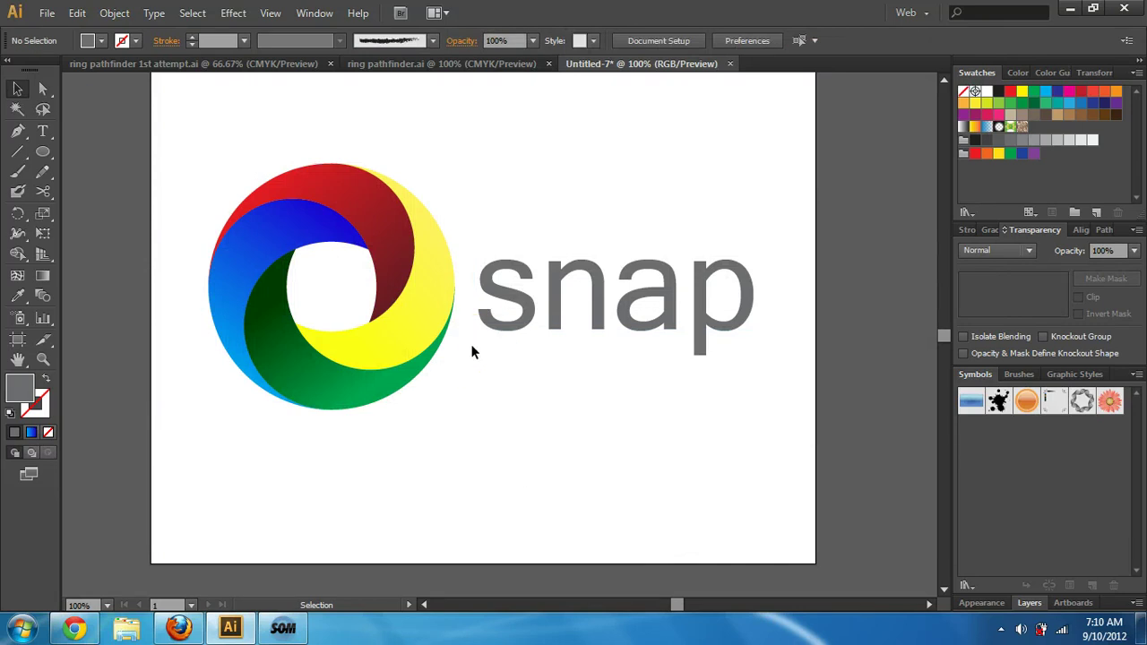
pyautogui.click(302, 64)
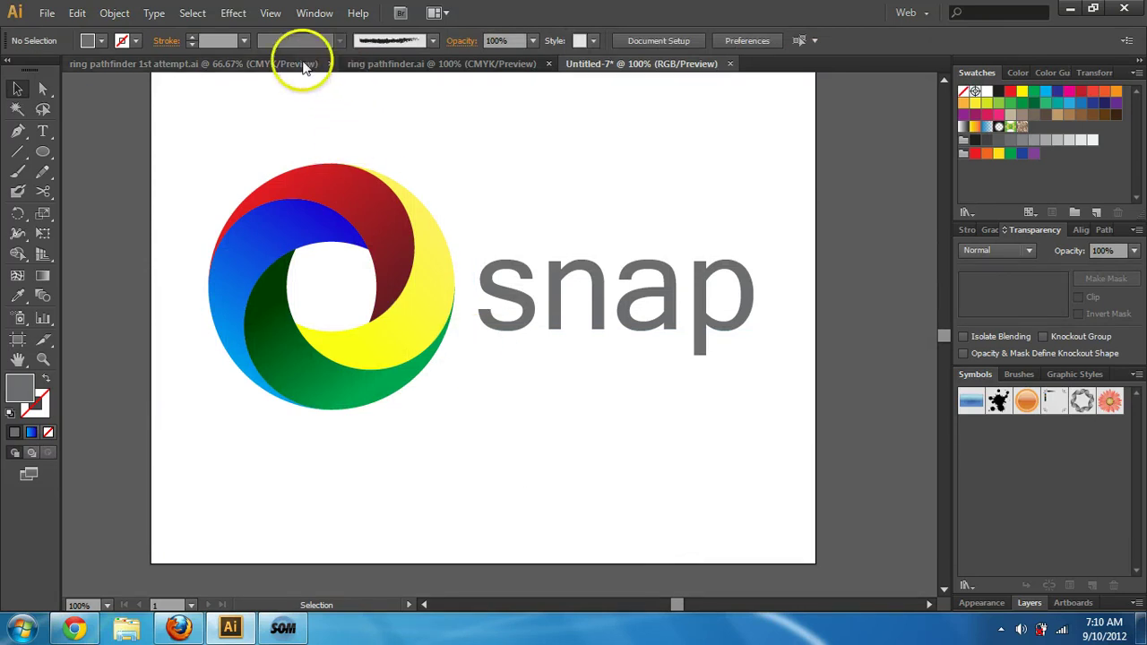
pyautogui.click(608, 61)
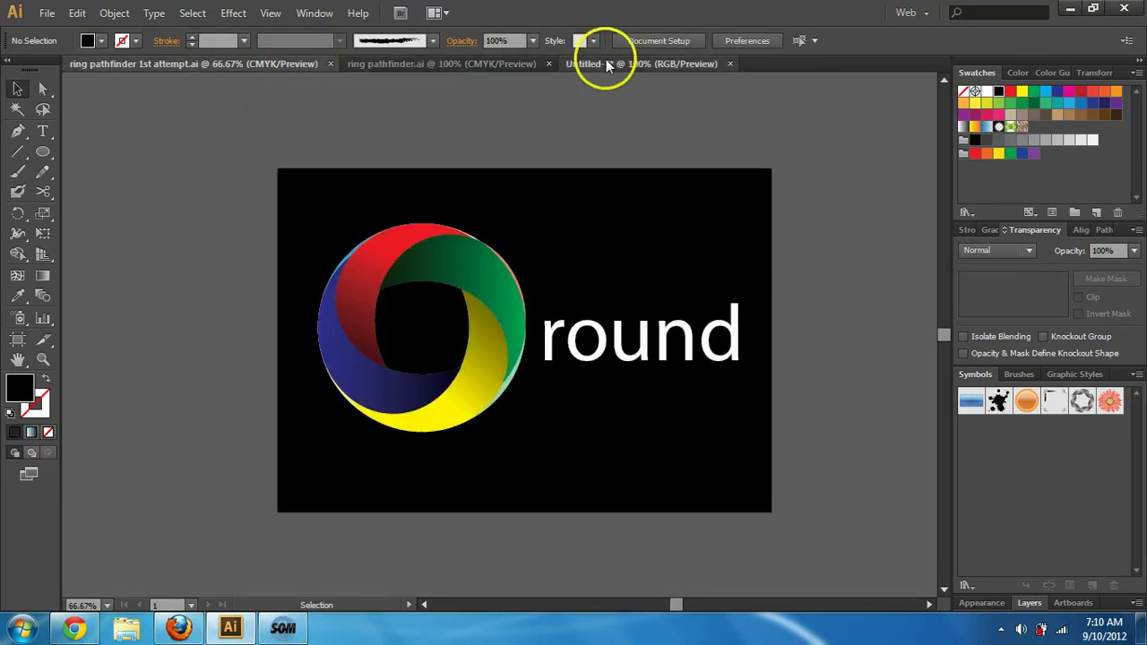